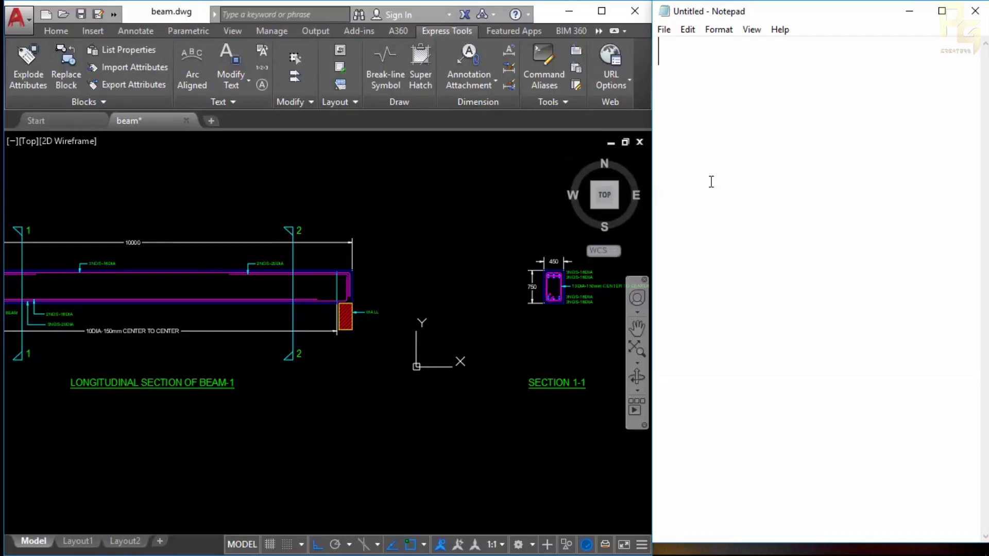
Step: Write 'Hi friends....', 'welcome to my channel' and a line saying this video shows AutoCAD model viewports
{"action": "type", "text": "H"}
{"action": "type", "text": "i fri"}
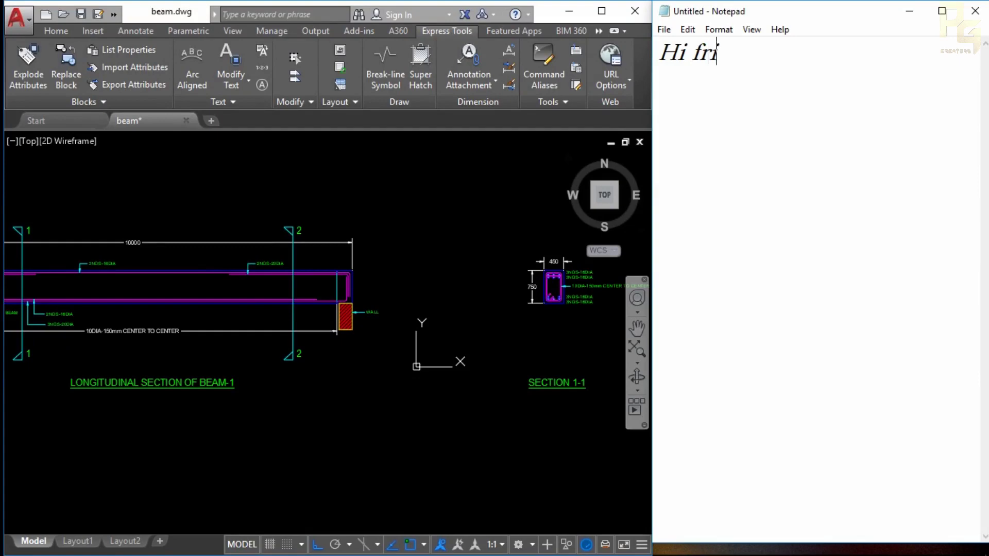
{"action": "type", "text": "ends"}
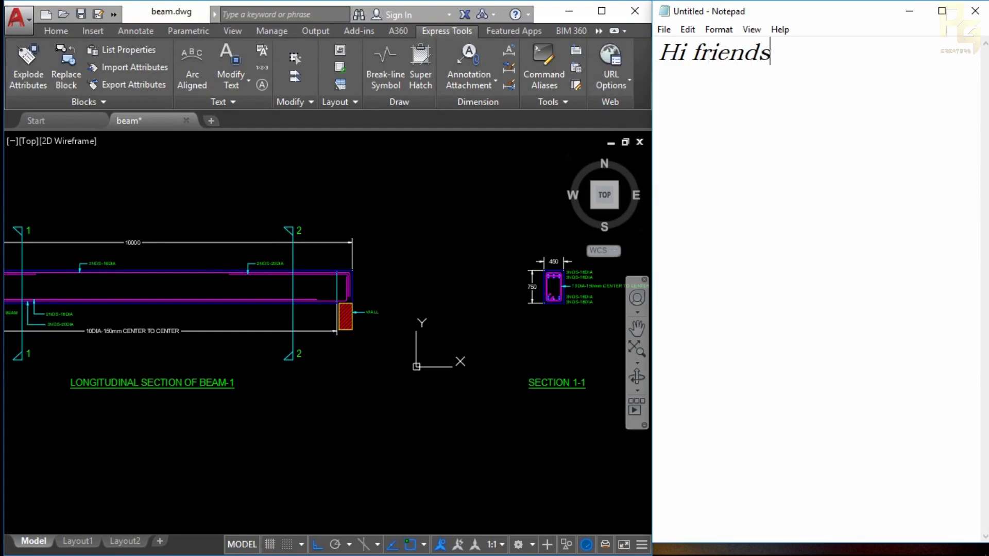
{"action": "type", "text": "...."}
{"action": "key", "text": "Return"}
{"action": "type", "text": "wel"}
{"action": "type", "text": "come"}
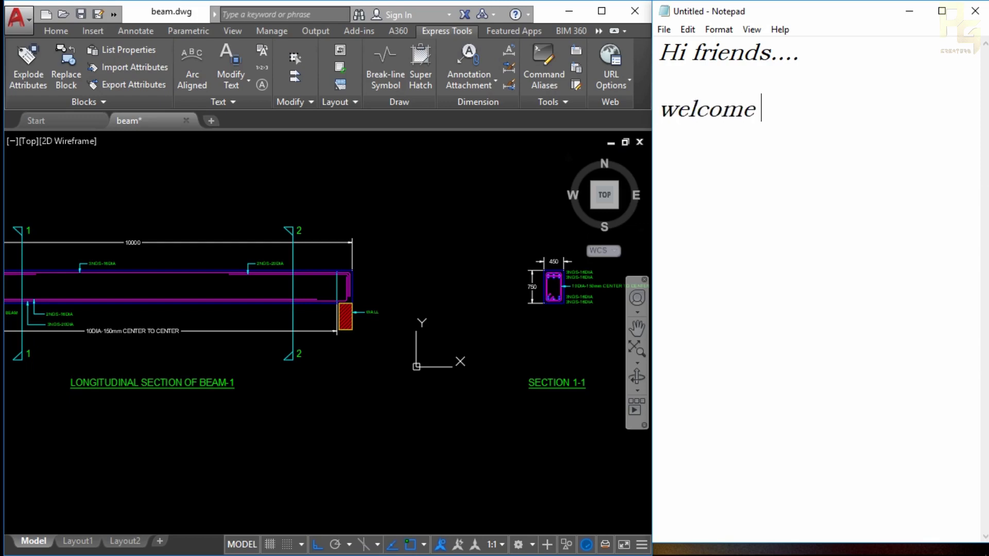
{"action": "type", "text": " to my ch"}
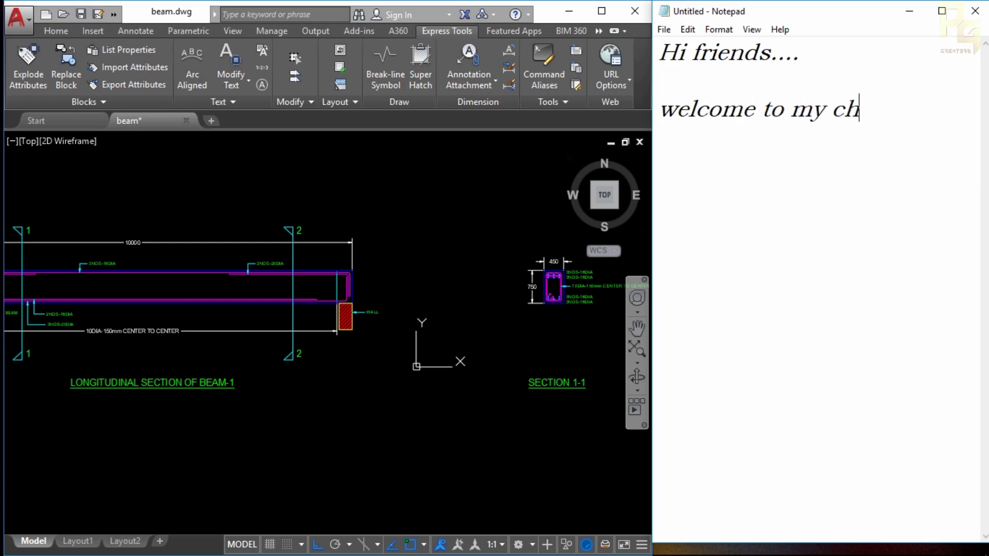
{"action": "type", "text": "annel"}
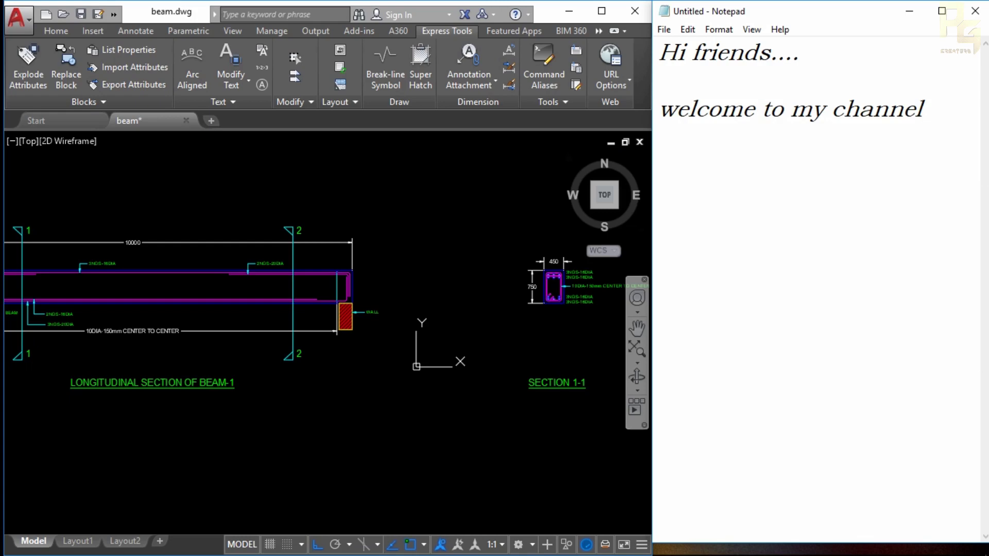
{"action": "type", "text": "n ths"}
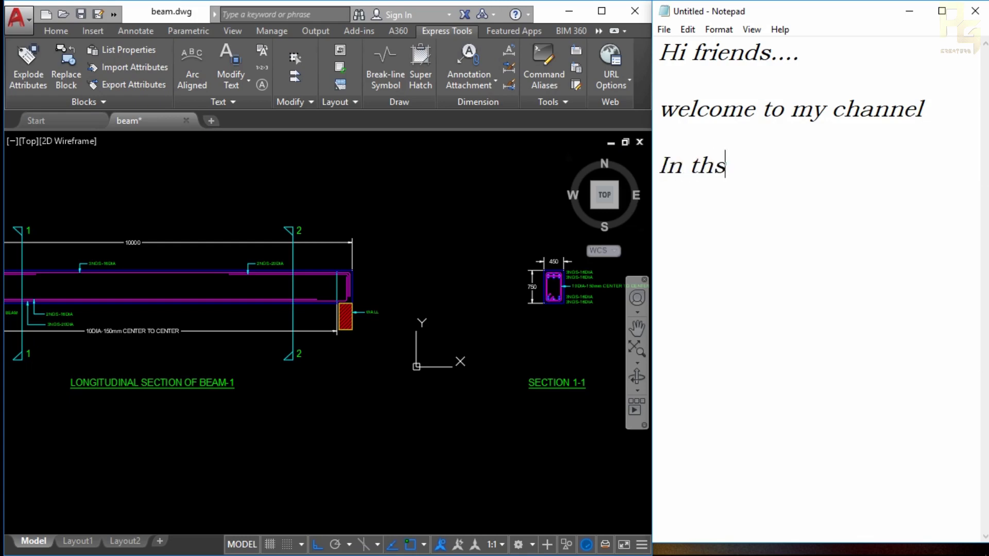
{"action": "key", "text": "BackSpace"}
{"action": "type", "text": "is vi"}
{"action": "type", "text": "deo."}
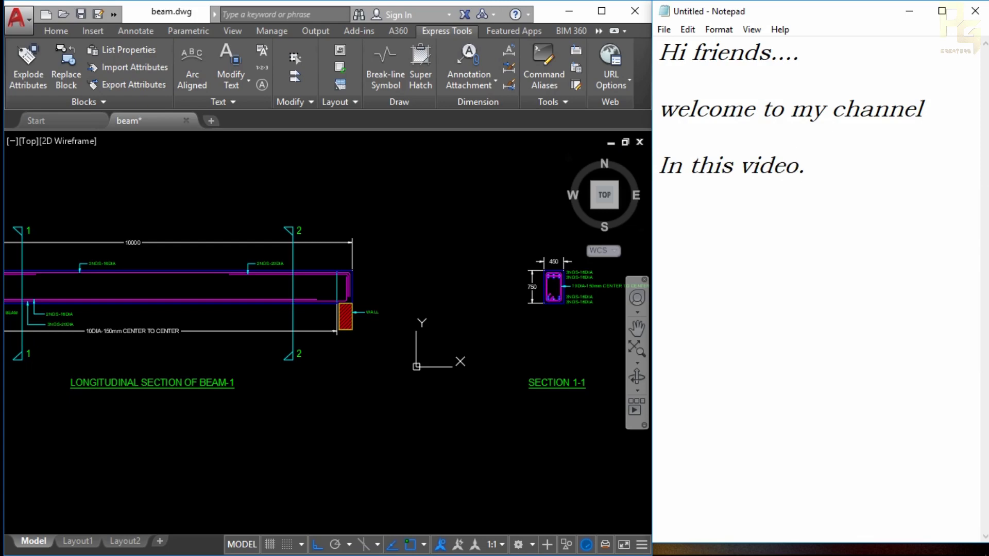
{"action": "key", "text": "BackSpace"}
{"action": "type", "text": ", i wi"}
{"action": "type", "text": "ll show "}
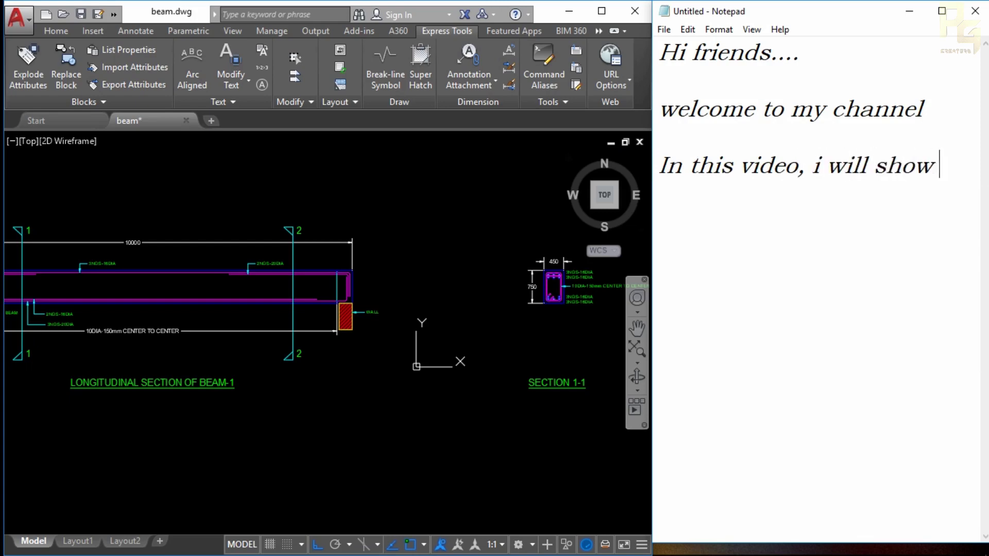
{"action": "type", "text": "you "}
{"action": "type", "text": "h"}
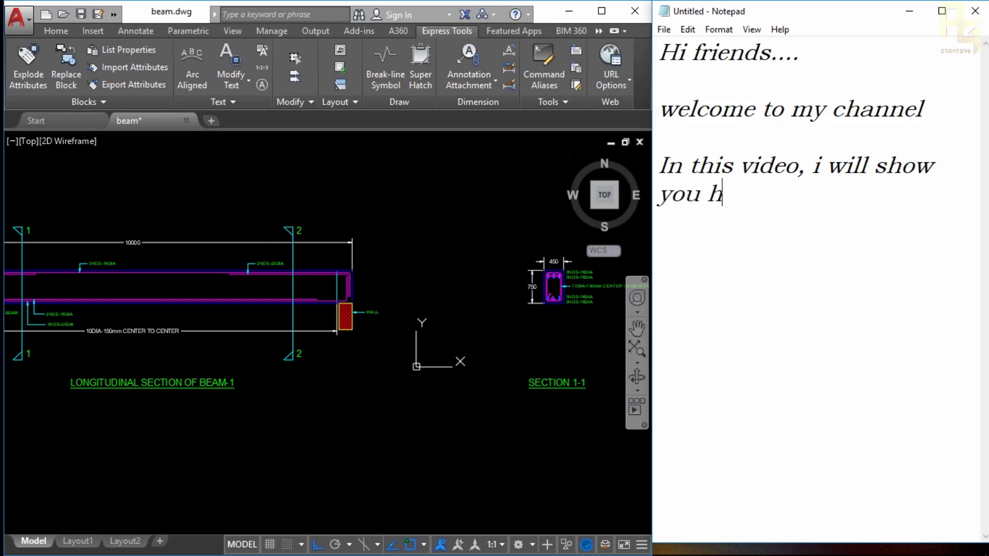
{"action": "type", "text": "ow to"}
{"action": "type", "text": " use"}
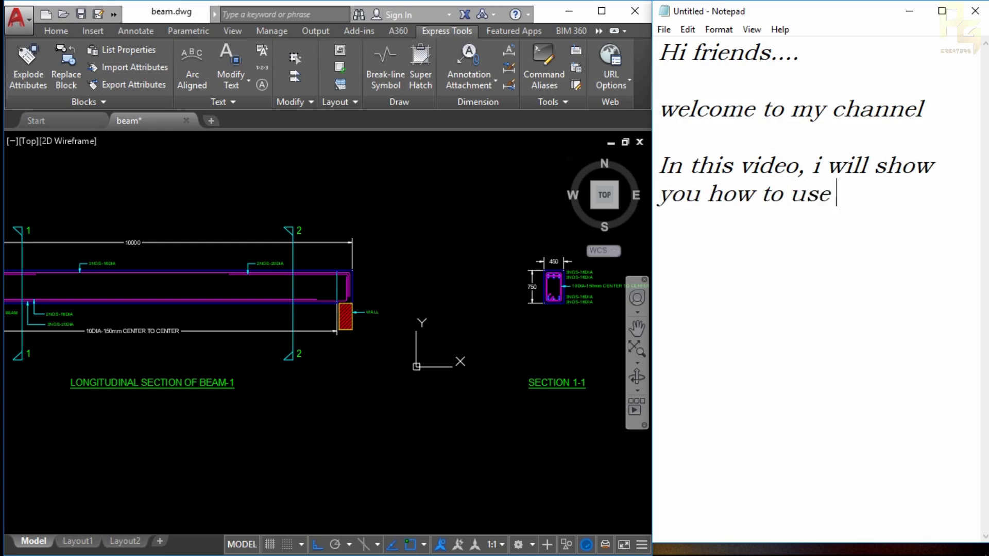
{"action": "type", "text": " the"}
{"action": "type", "text": "viewp"}
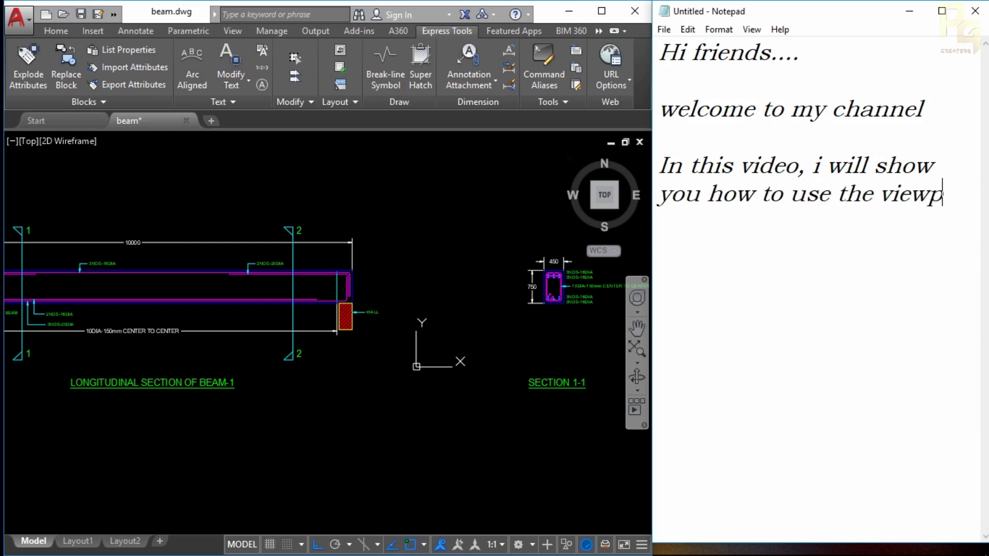
{"action": "type", "text": "otrts "}
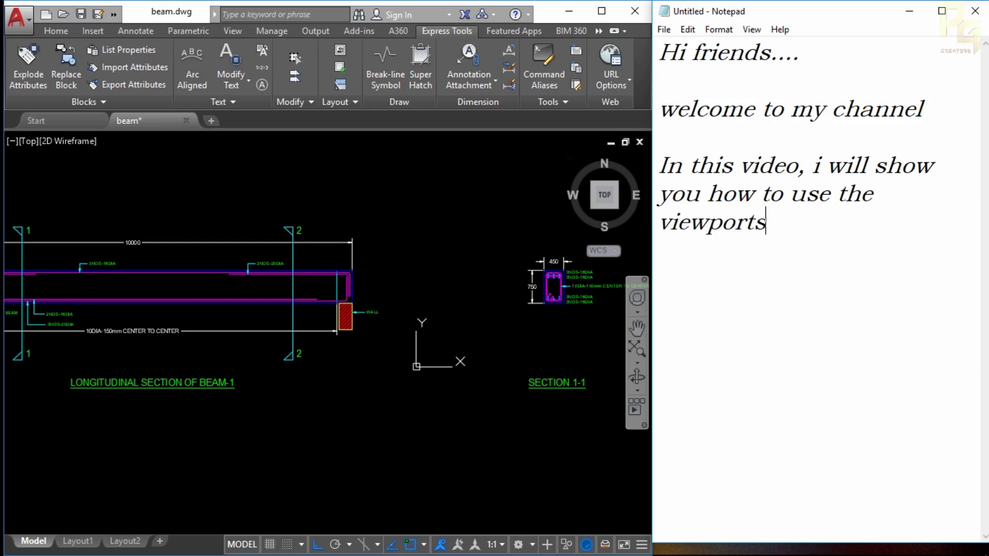
{"action": "type", "text": "in auto"}
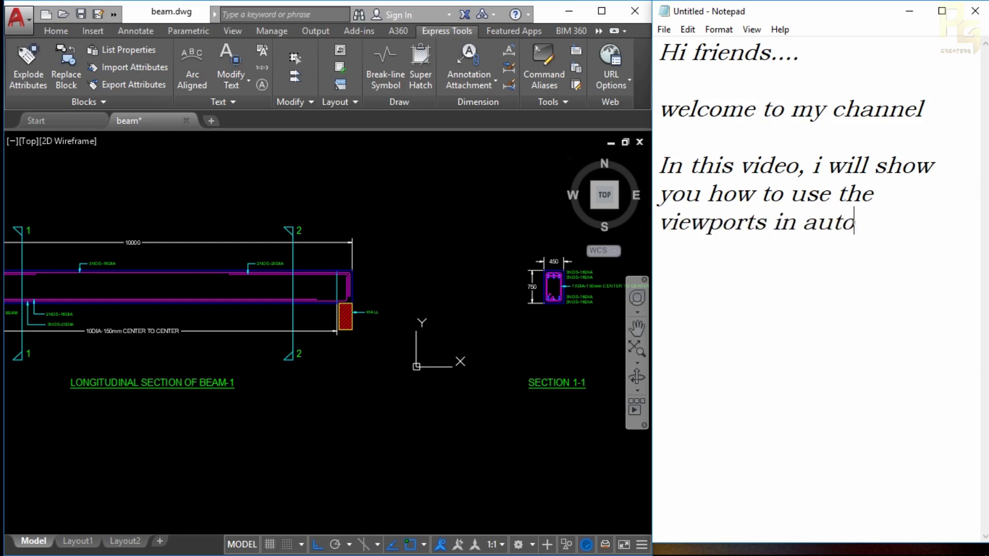
{"action": "type", "text": "cad mo"}
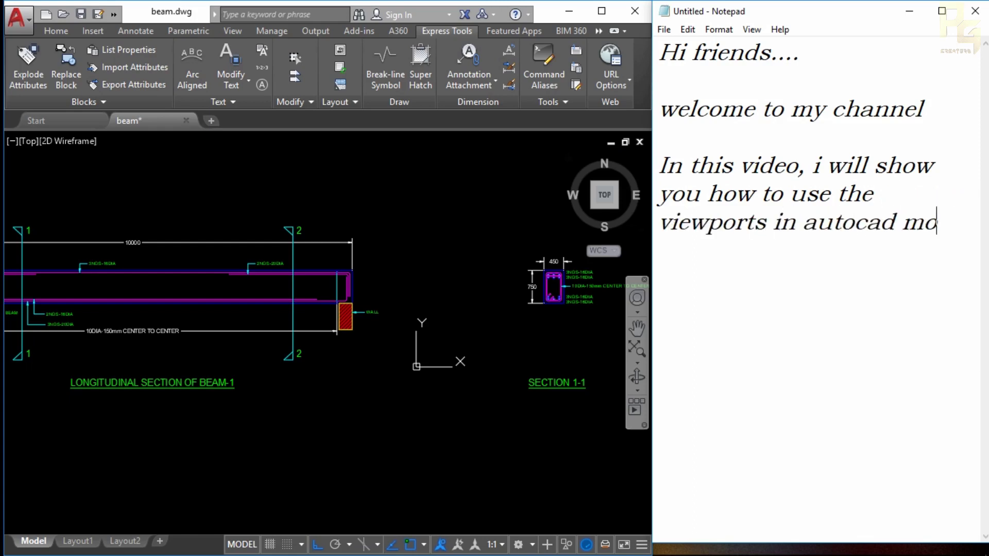
{"action": "type", "text": "del to"}
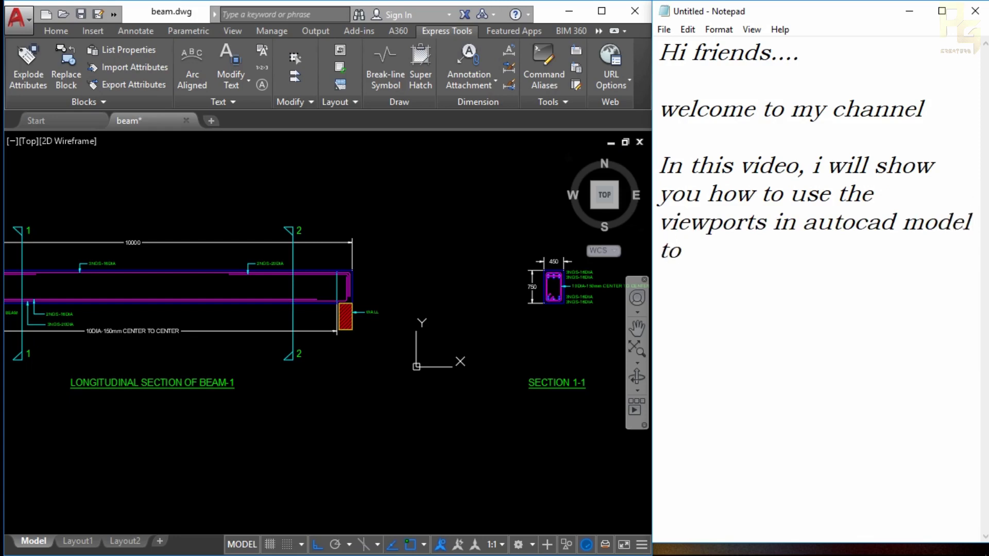
{"action": "type", "text": "facili"}
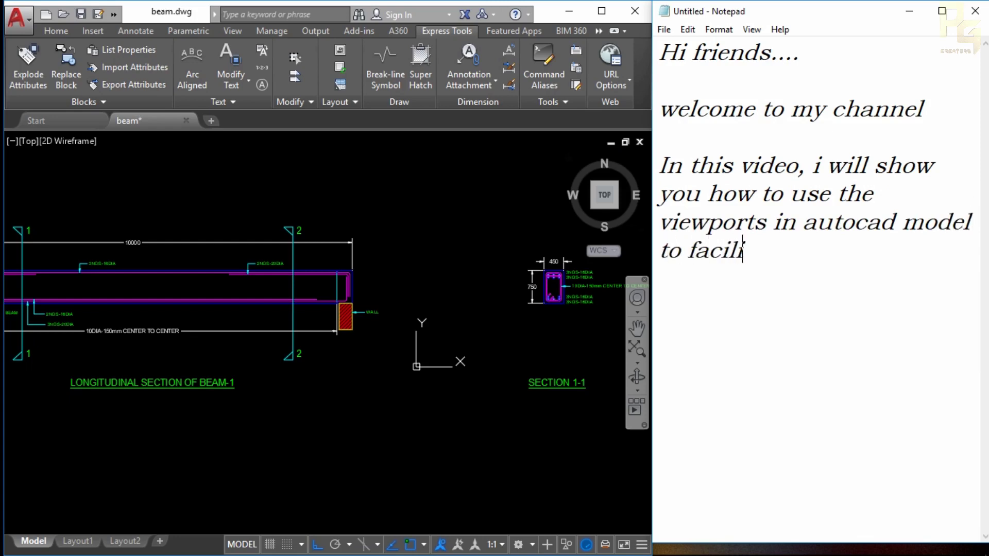
{"action": "type", "text": "tate "}
{"action": "type", "text": "our"}
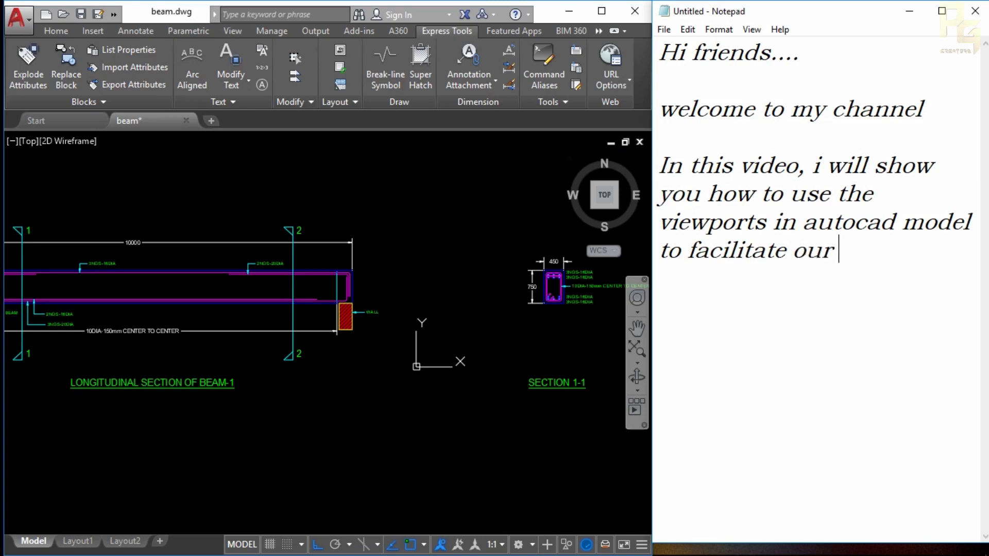
{"action": "type", "text": " wo"}
{"action": "type", "text": "rk ease"}
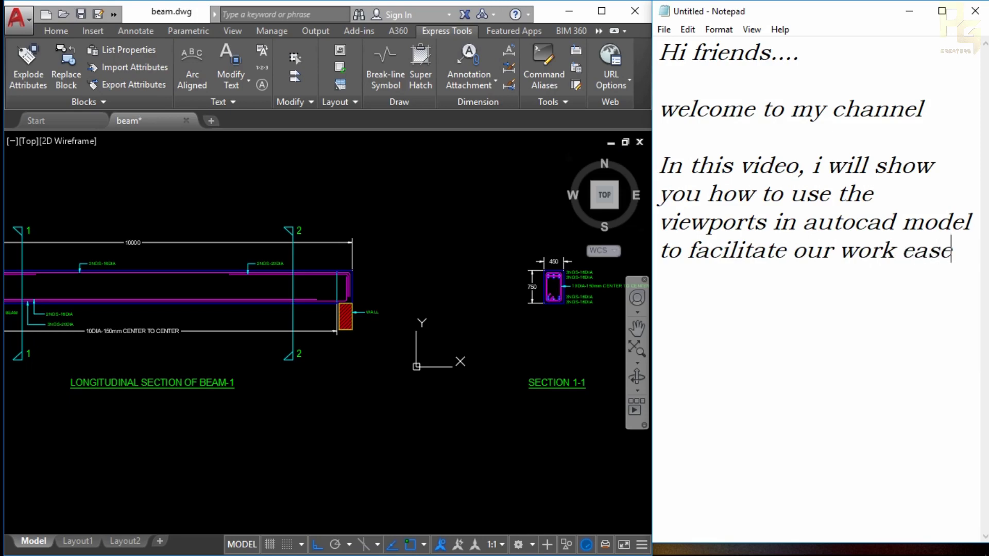
{"action": "type", "text": "...."}
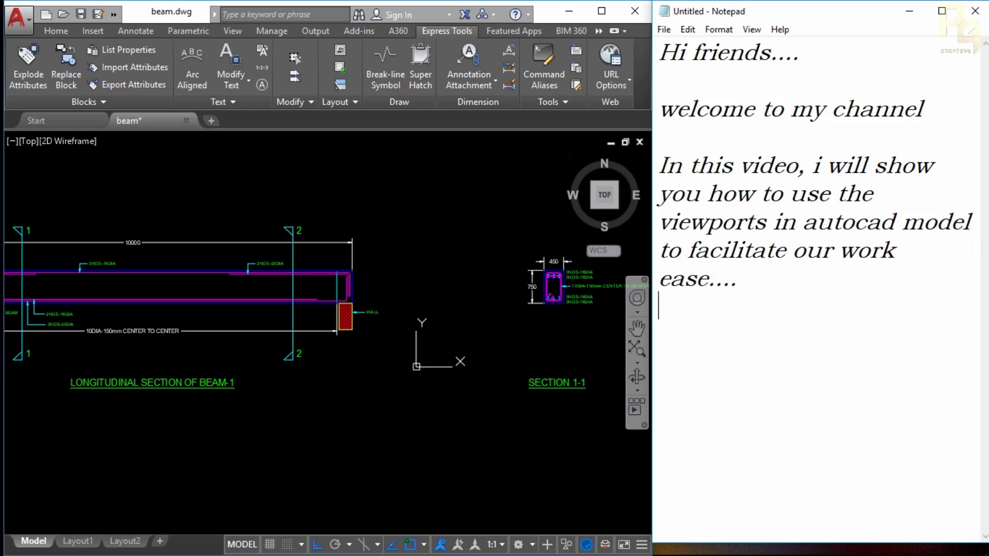
Step: Add the reminder 'before getting into the video...... dont forget to subscribe my channel...'
{"action": "key", "text": "Return"}
{"action": "type", "text": "before "}
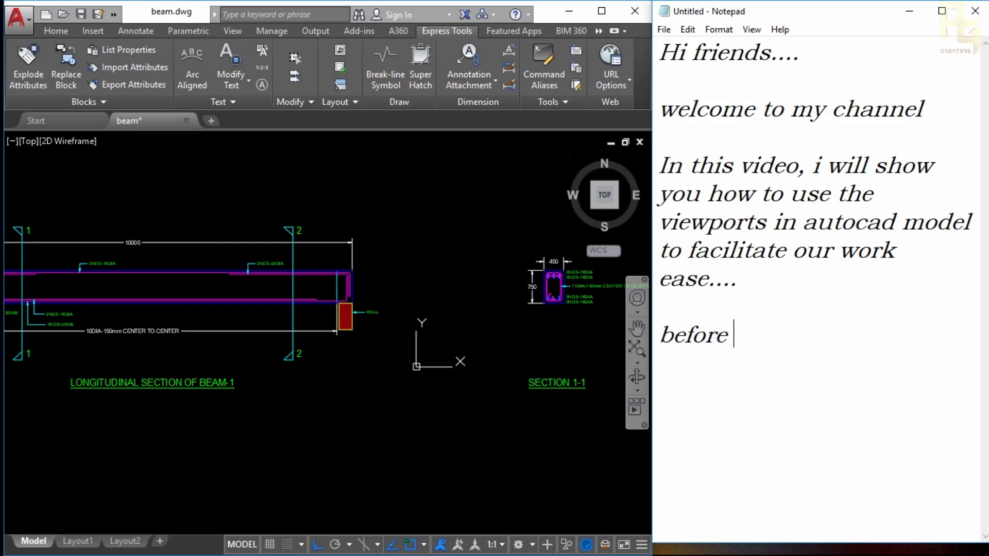
{"action": "type", "text": "getting in"}
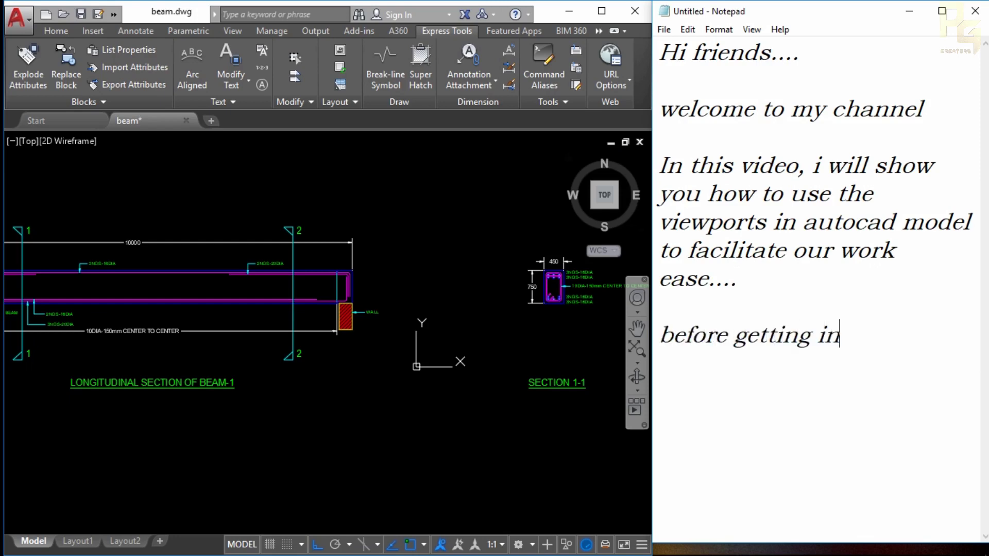
{"action": "type", "text": "to the"}
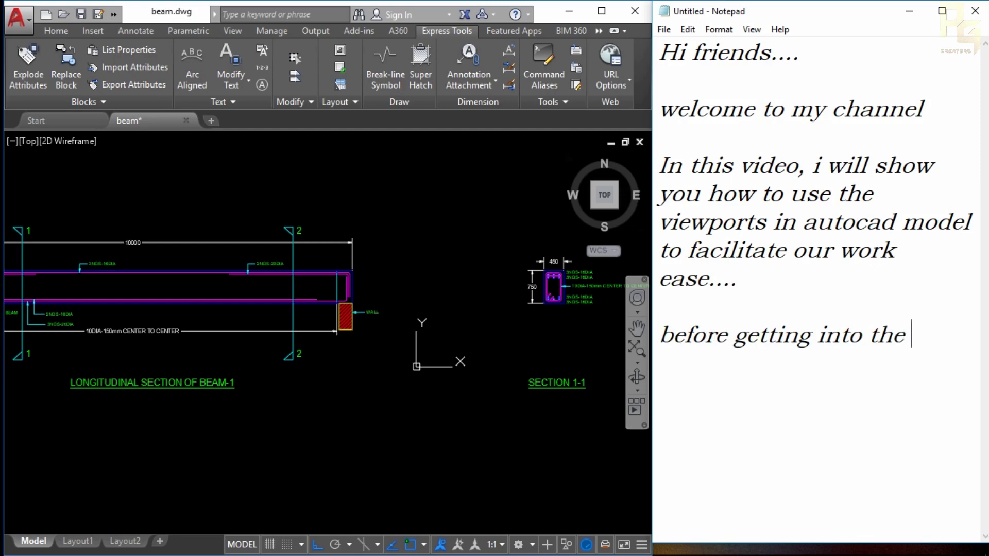
{"action": "type", "text": " video"}
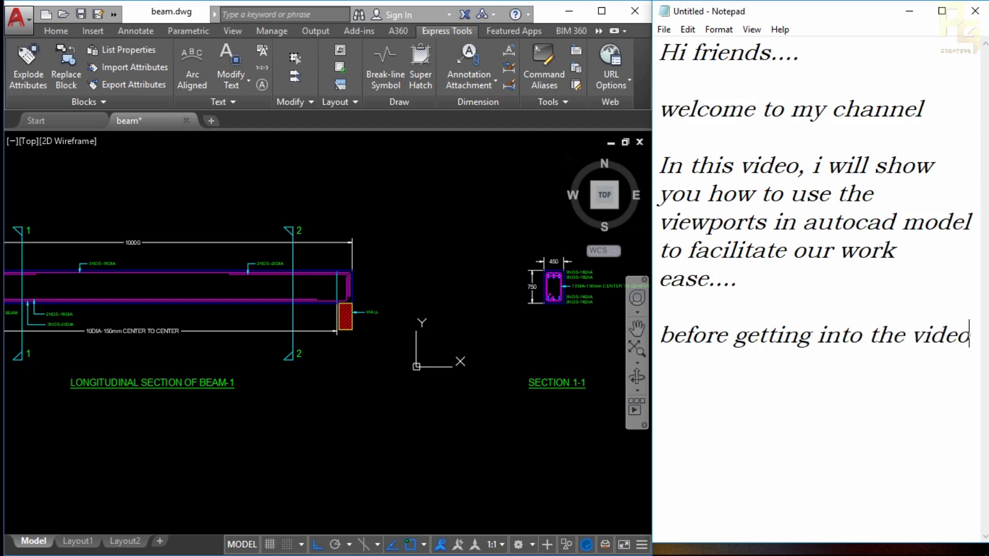
{"action": "type", "text": "...... "}
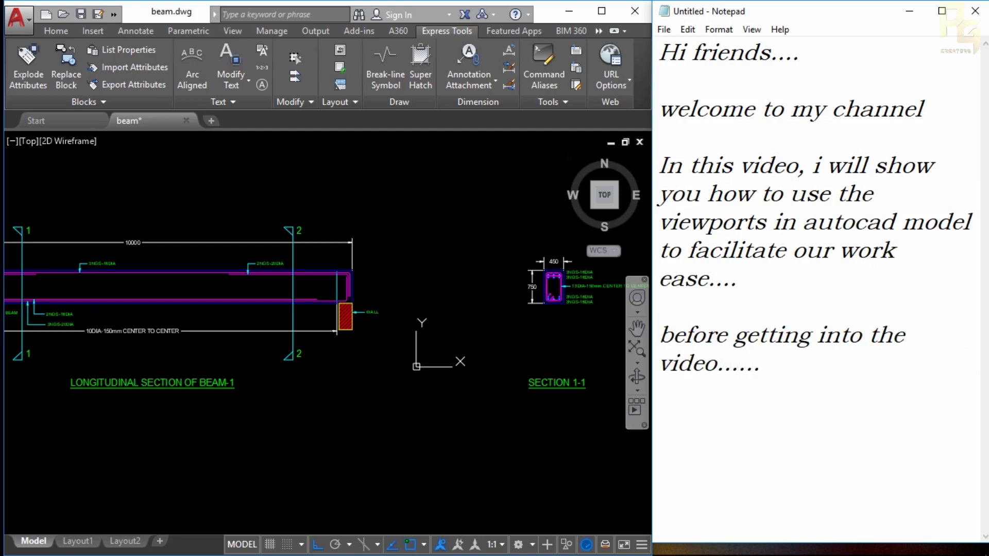
{"action": "type", "text": "don"}
{"action": "type", "text": "t go"}
{"action": "key", "text": "BackSpace"}
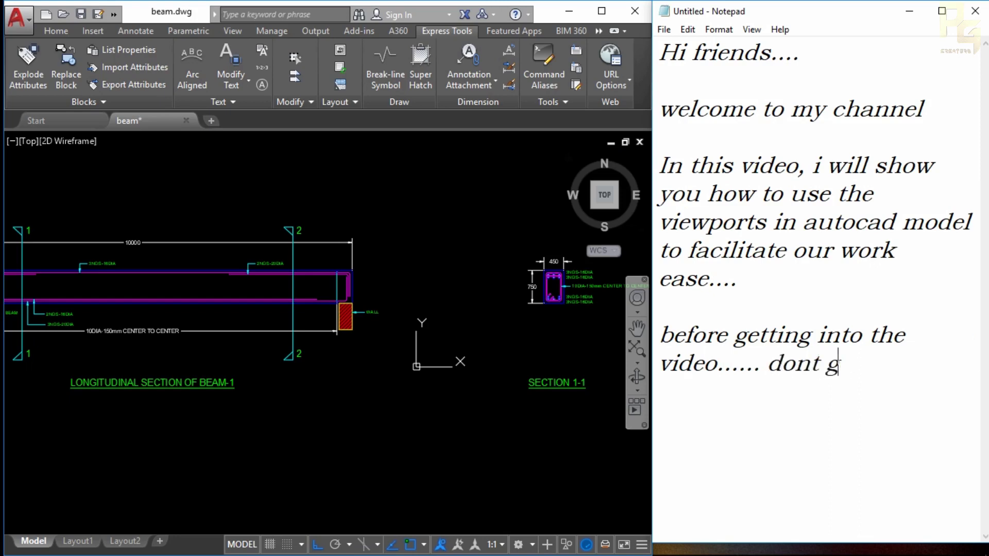
{"action": "key", "text": "BackSpace"}
{"action": "type", "text": "for"}
{"action": "type", "text": "got"}
{"action": "key", "text": "BackSpace"}
{"action": "key", "text": "BackSpace"}
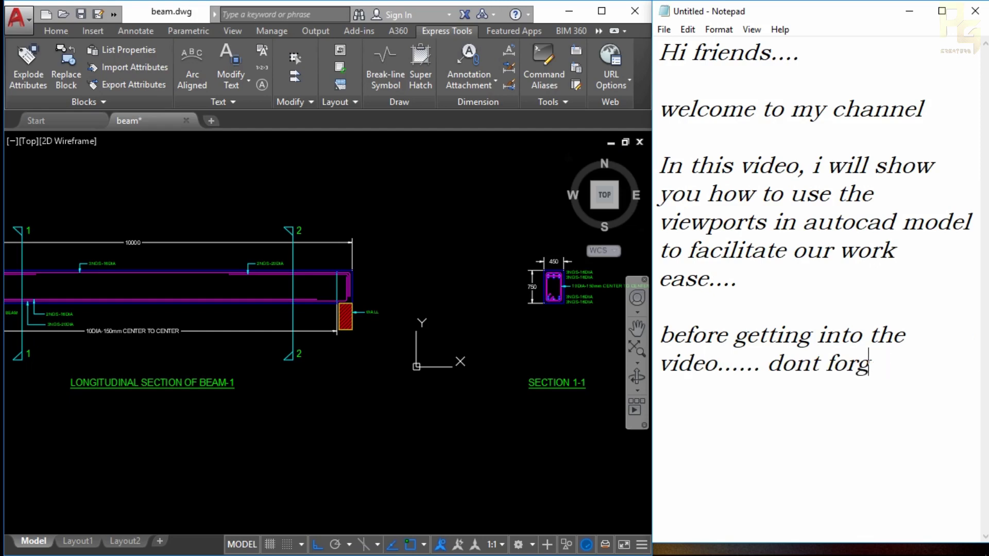
{"action": "type", "text": "et to su"}
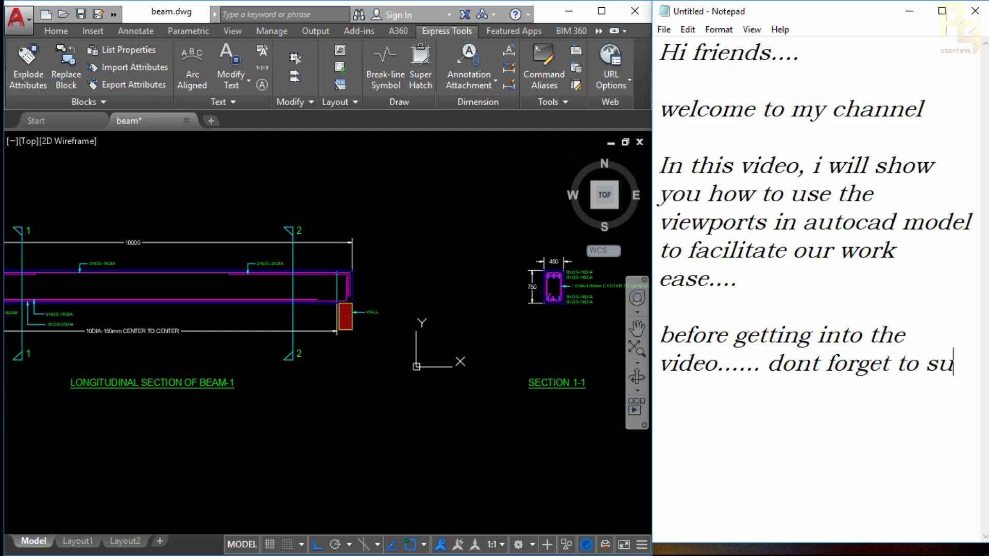
{"action": "type", "text": "bscri"}
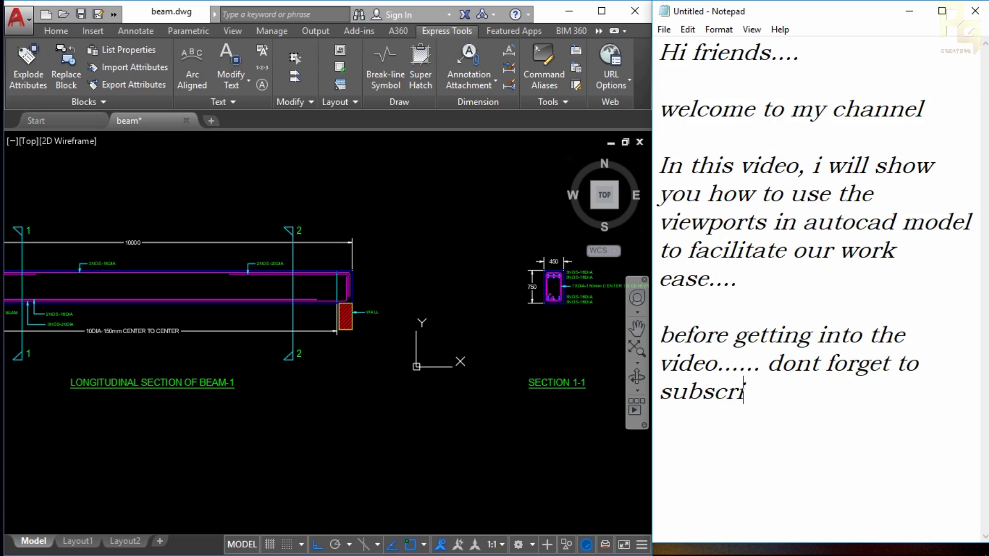
{"action": "type", "text": "be my cha"}
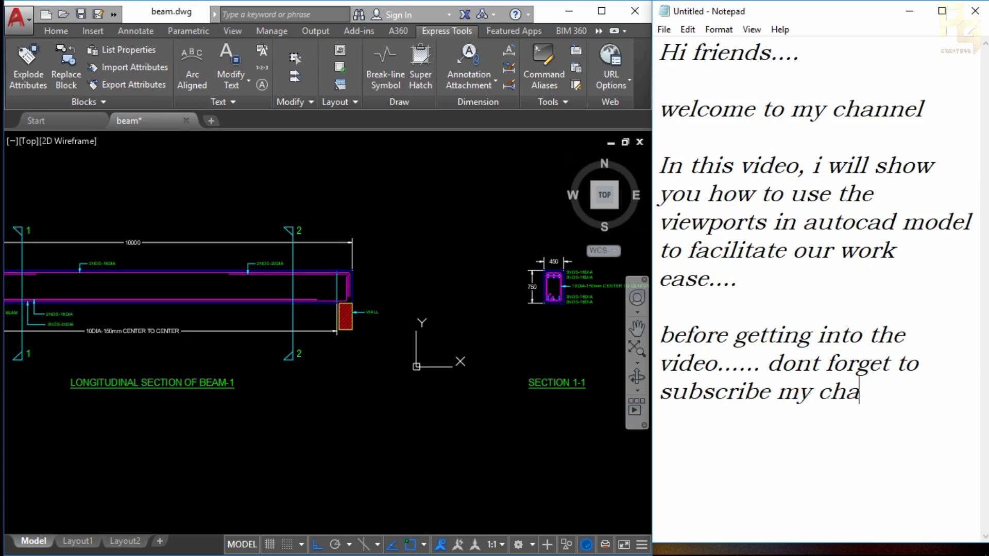
{"action": "type", "text": "ne"}
{"action": "key", "text": "BackSpace"}
{"action": "type", "text": "nel..."}
Step: Add the line 'okey.... let get started.....' below the subscribe reminder
{"action": "key", "text": "Return"}
{"action": "key", "text": "Return"}
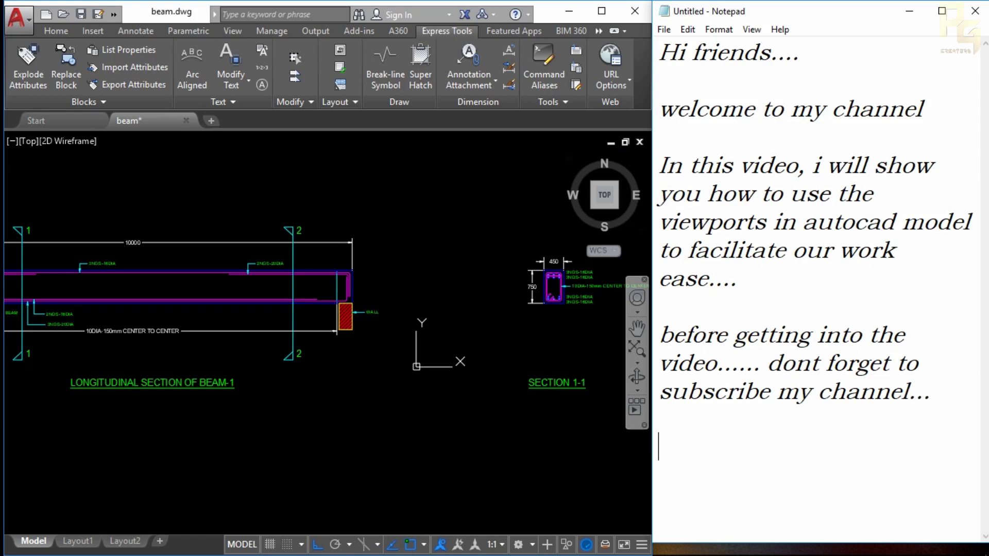
{"action": "type", "text": "okey...."}
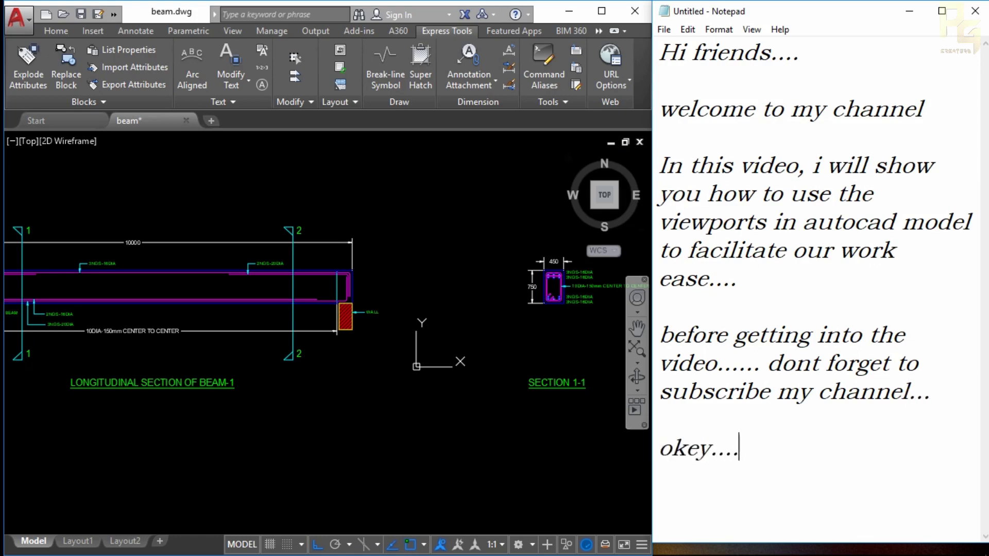
{"action": "type", "text": " Iet get s"}
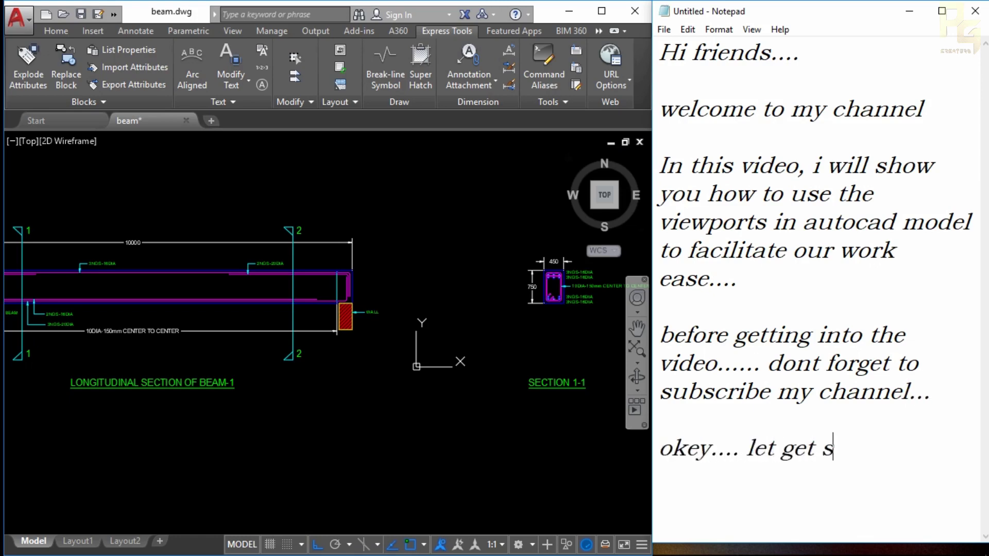
{"action": "type", "text": "tarted.."}
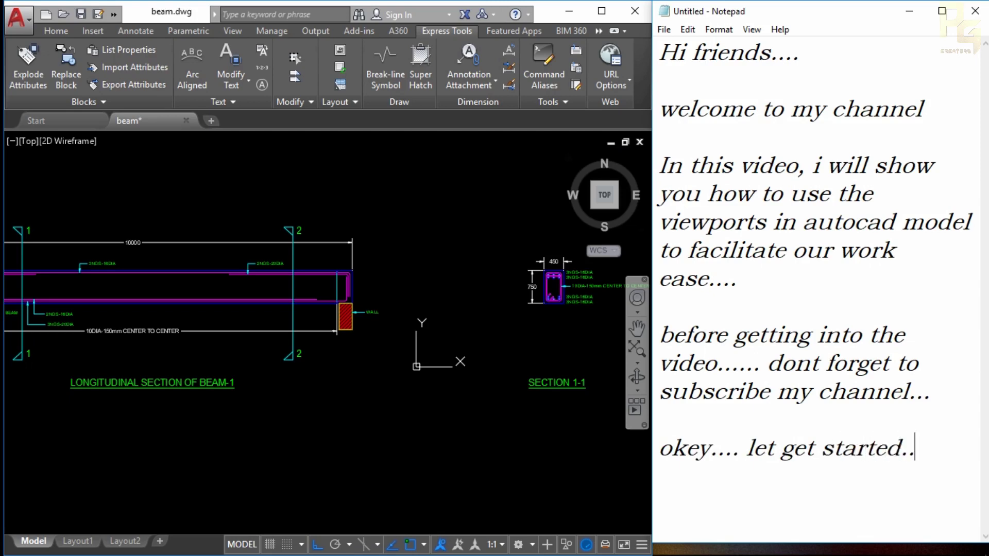
{"action": "type", "text": "..."}
{"action": "key", "text": "Return"}
{"action": "key", "text": "Return"}
Step: Add 'many of us are not aware of the viewports in MODEL space....' and 'right???' to the notes
{"action": "type", "text": "many o"}
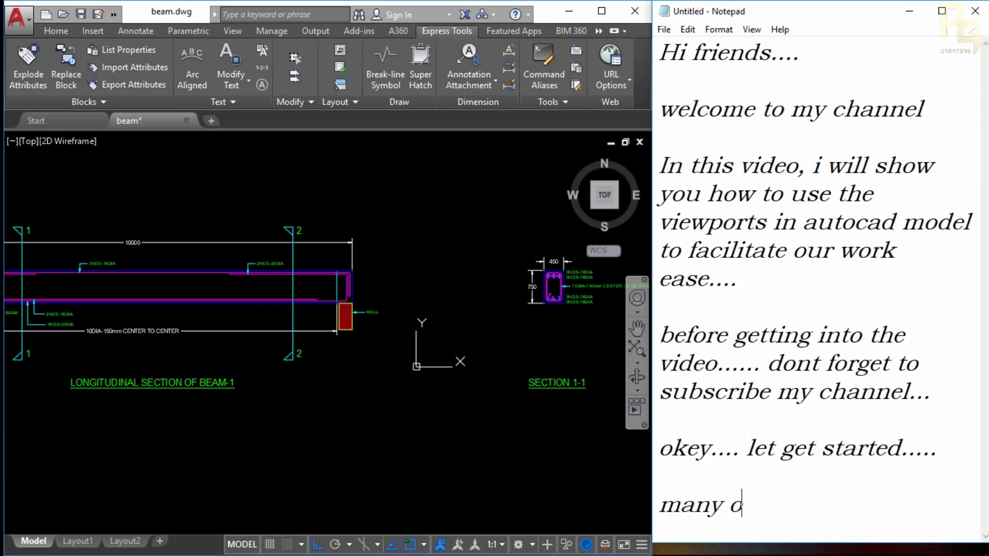
{"action": "type", "text": "f us"}
{"action": "type", "text": " are "}
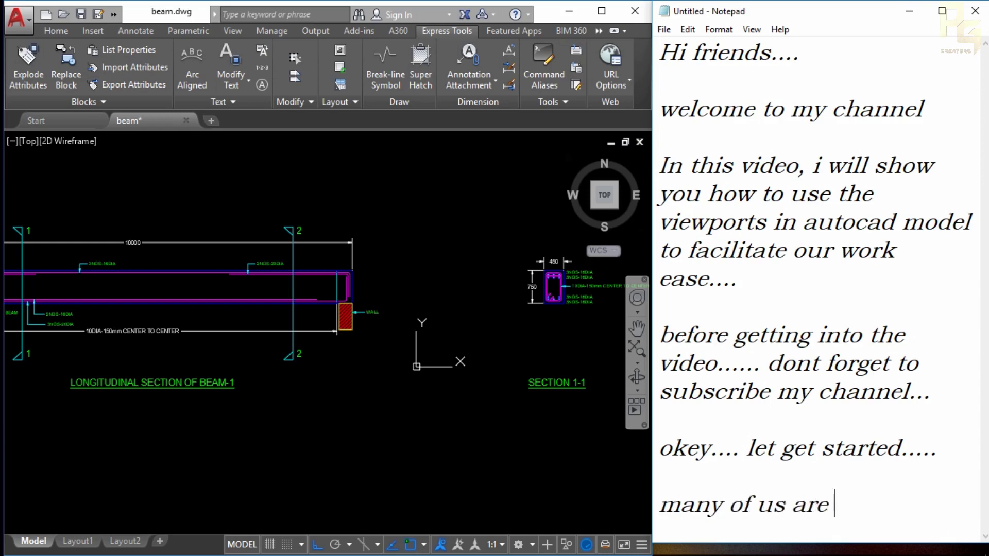
{"action": "type", "text": "not aw"}
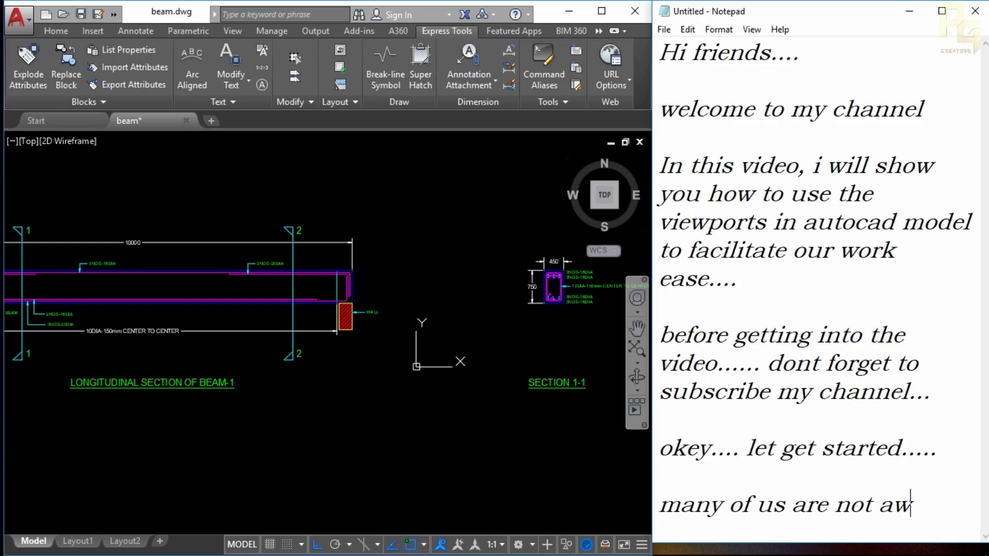
{"action": "type", "text": "are of the "}
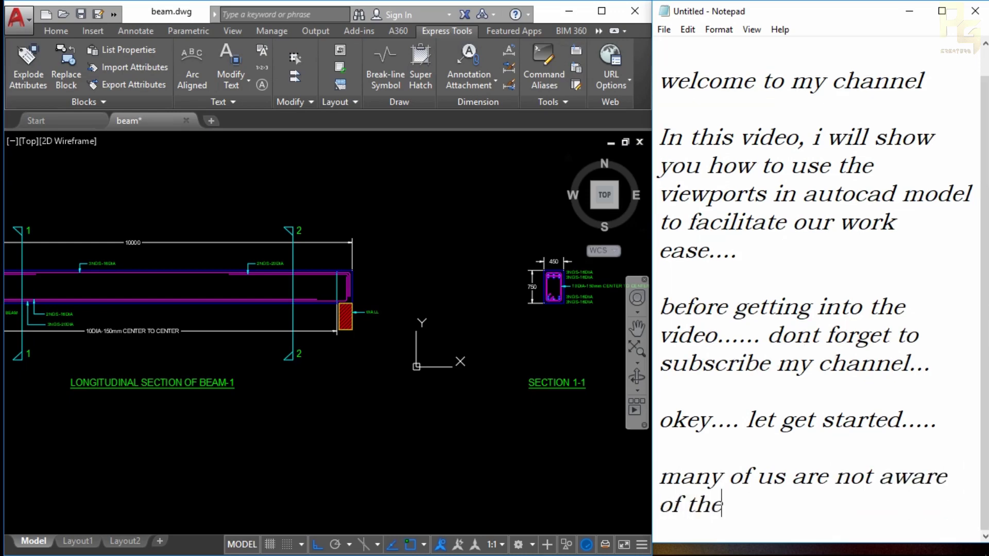
{"action": "type", "text": "vie"}
{"action": "type", "text": "wports "}
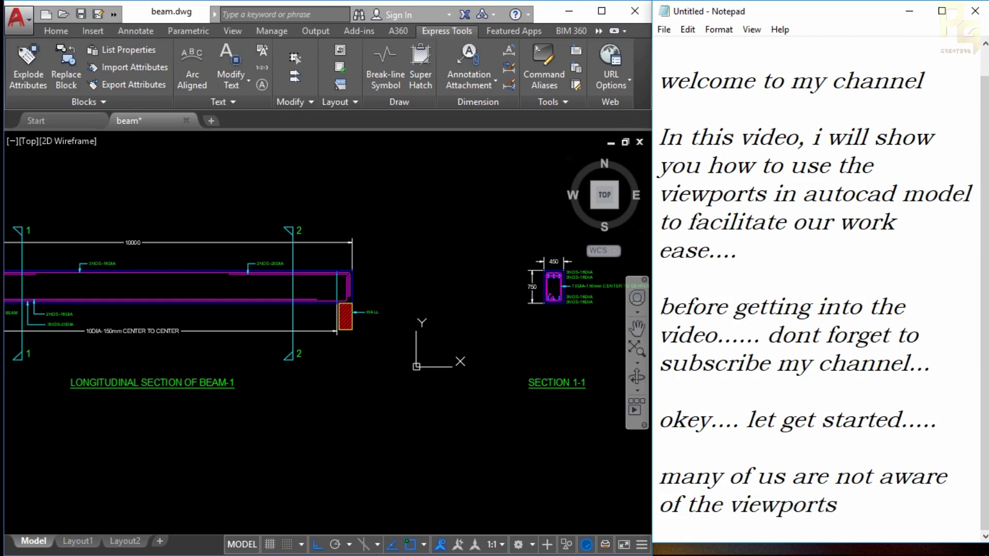
{"action": "type", "text": "in "}
{"action": "type", "text": "MODEL space"}
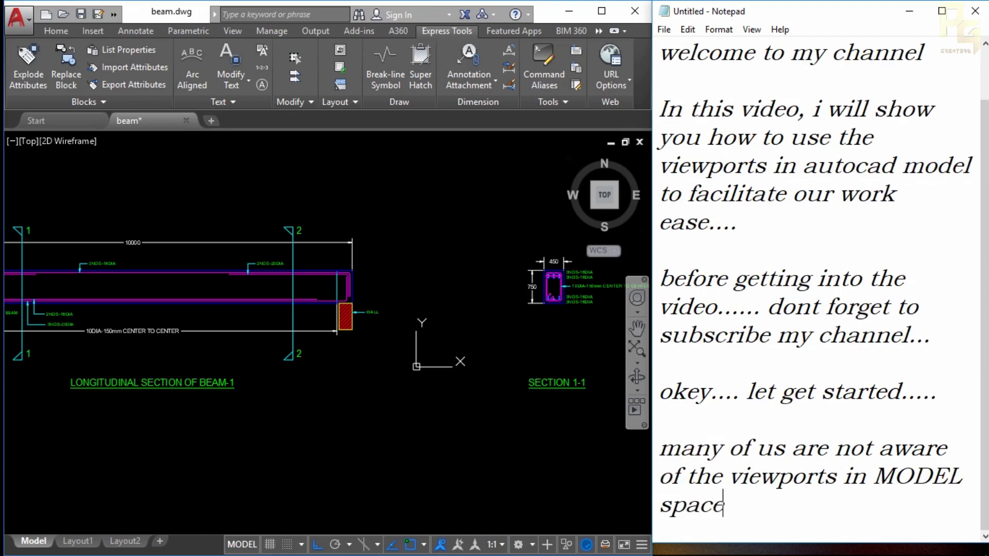
{"action": "type", "text": "...."}
{"action": "key", "text": "Return"}
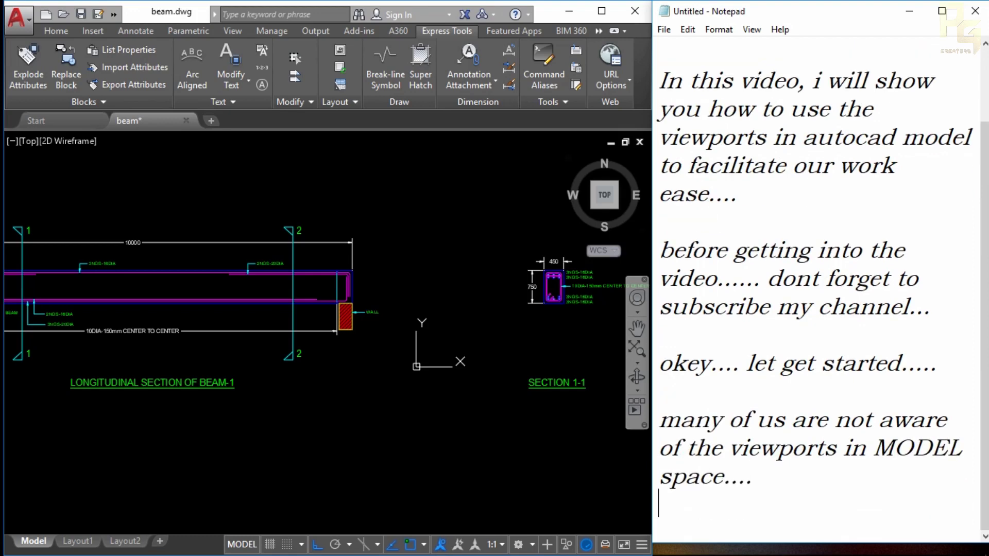
{"action": "key", "text": "Return"}
{"action": "type", "text": "rig"}
{"action": "key", "text": "BackSpace"}
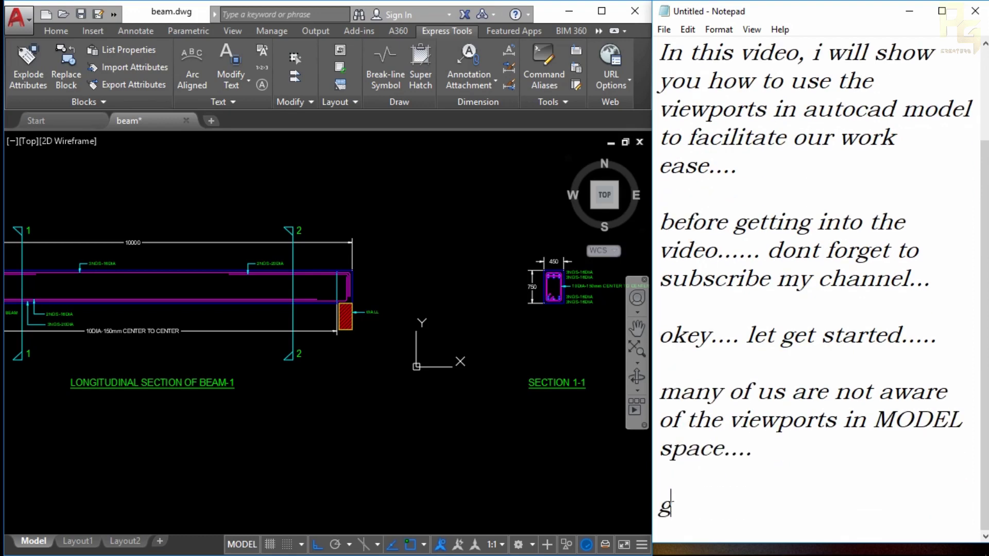
{"action": "key", "text": "BackSpace"}
{"action": "type", "text": "right"}
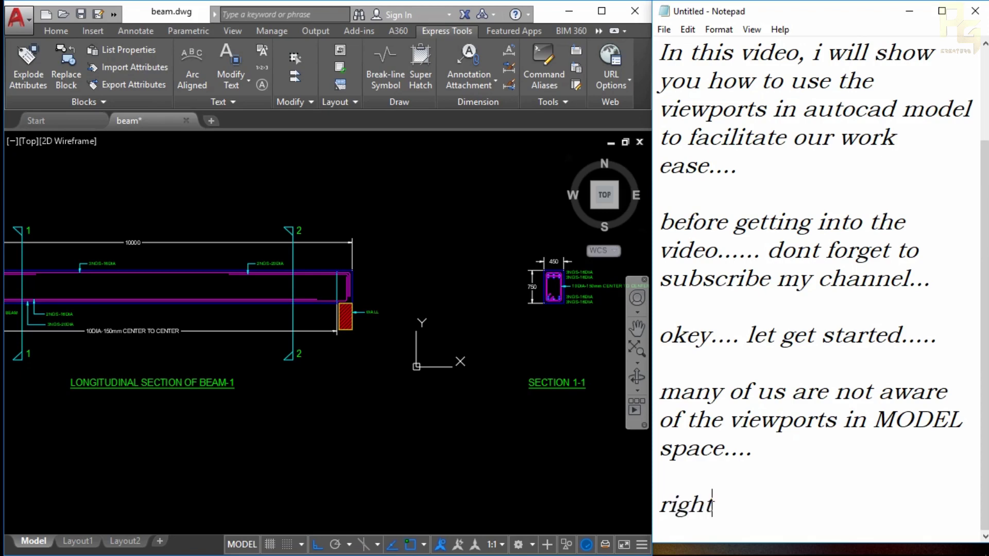
{"action": "type", "text": "???"}
{"action": "key", "text": "Return"}
{"action": "key", "text": "Return"}
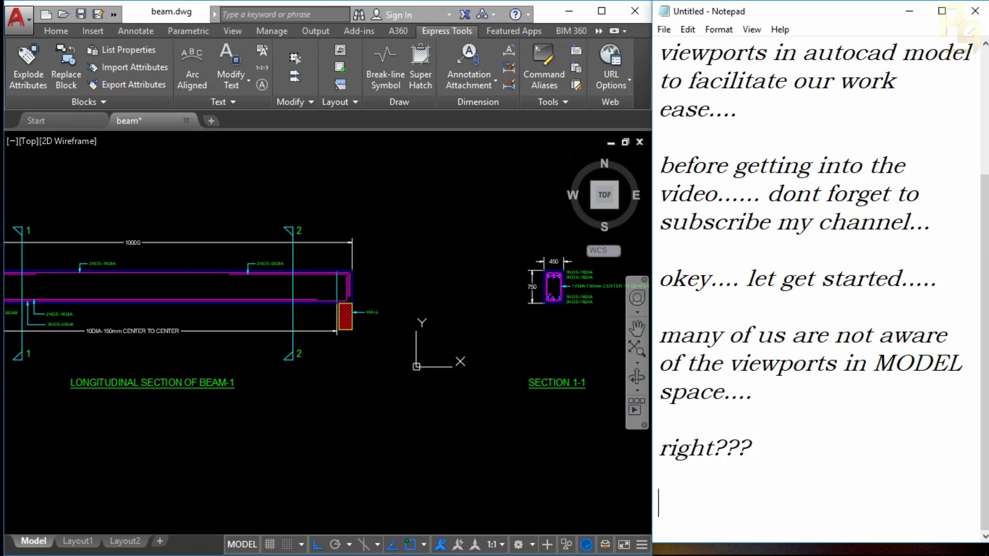
Step: Pan the beam drawing in AutoCAD and show the Layout1 sheet
{"action": "left_click", "coordinate": [383, 135]}
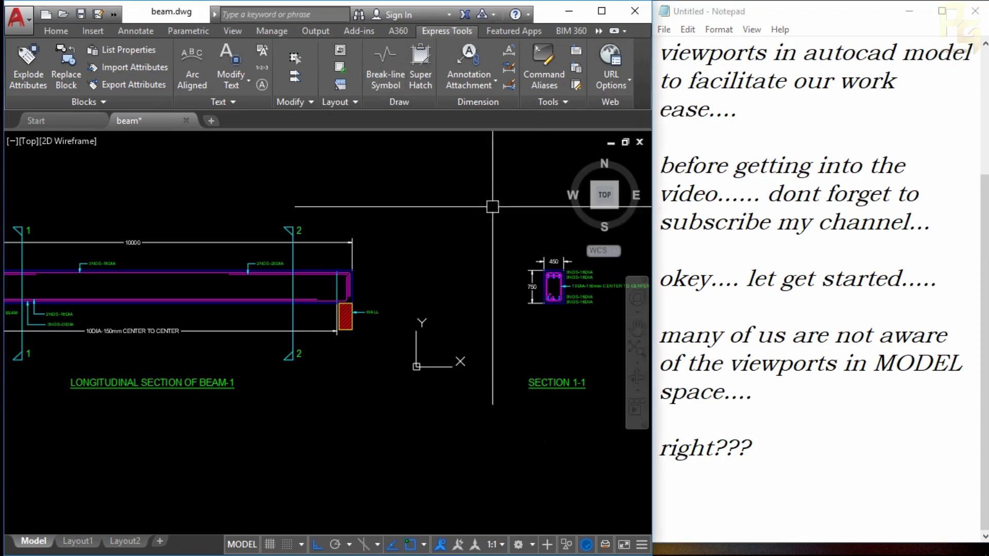
{"action": "middle_click_drag", "start_coordinate": [464, 256], "coordinate": [440, 291]}
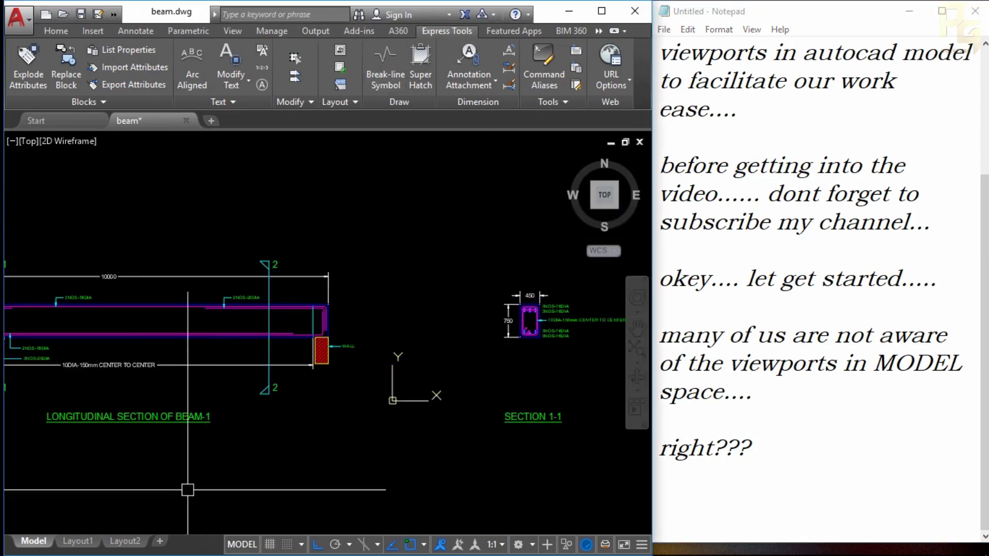
{"action": "left_click", "coordinate": [78, 541]}
{"action": "left_click", "coordinate": [779, 487]}
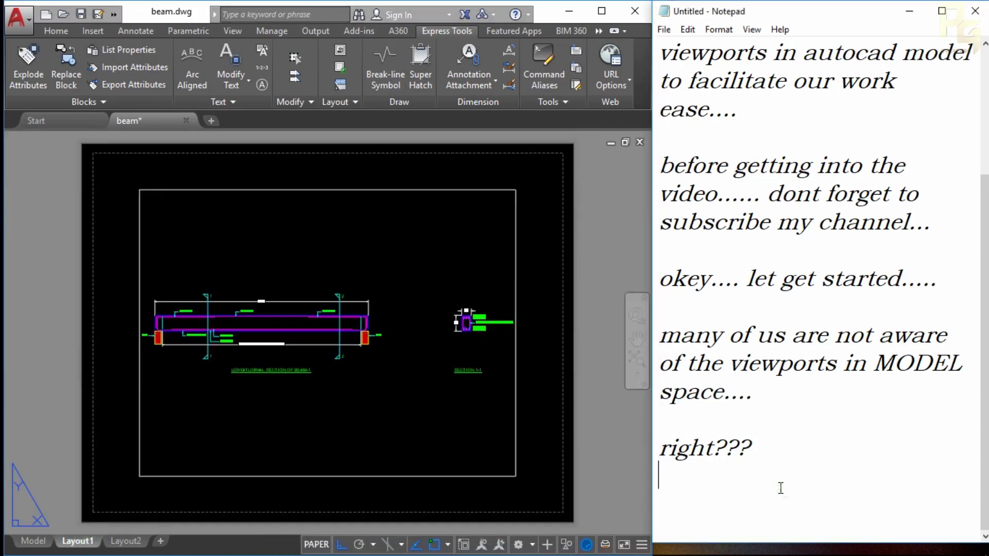
Step: Note that viewports control the scale & annotations in layout space
{"action": "type", "text": "weknow"}
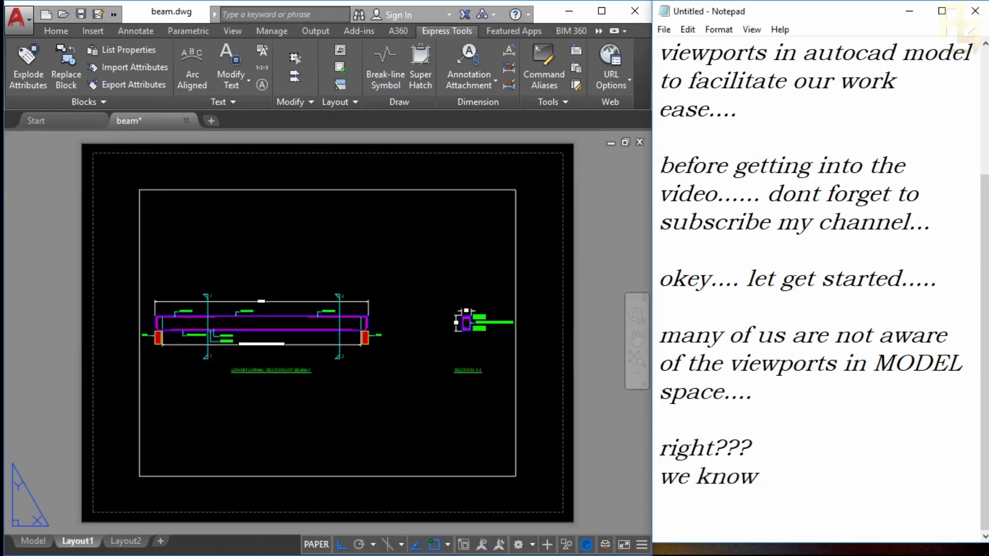
{"action": "type", "text": " view po"}
{"action": "key", "text": "BackSpace"}
{"action": "key", "text": "BackSpace"}
{"action": "type", "text": "poer"}
{"action": "key", "text": "BackSpace"}
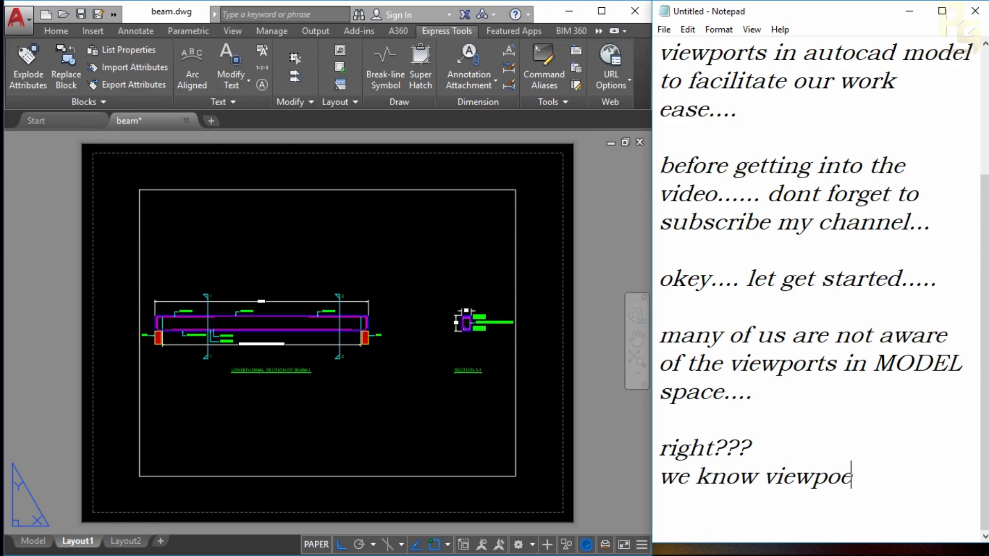
{"action": "key", "text": "BackSpace"}
{"action": "type", "text": "rt will"}
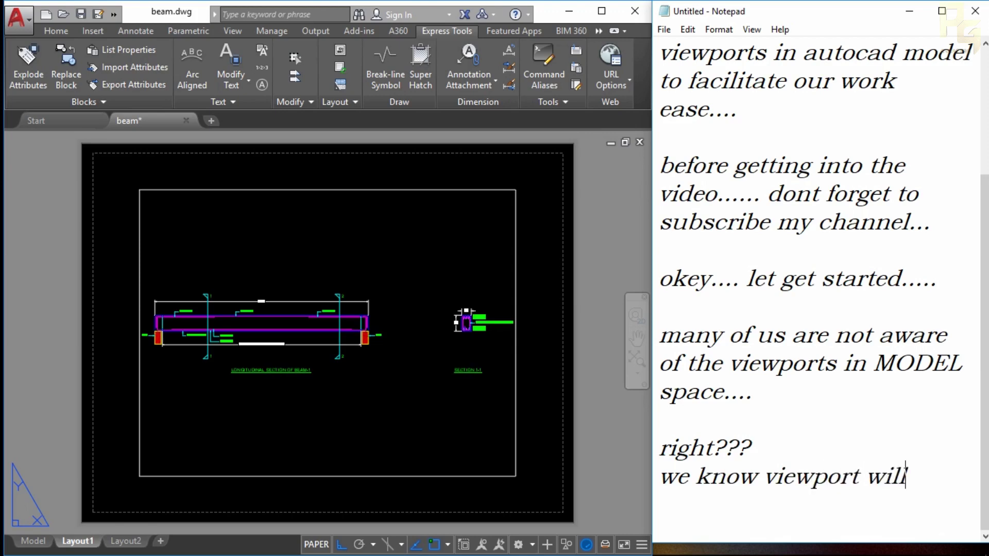
{"action": "type", "text": " contril"}
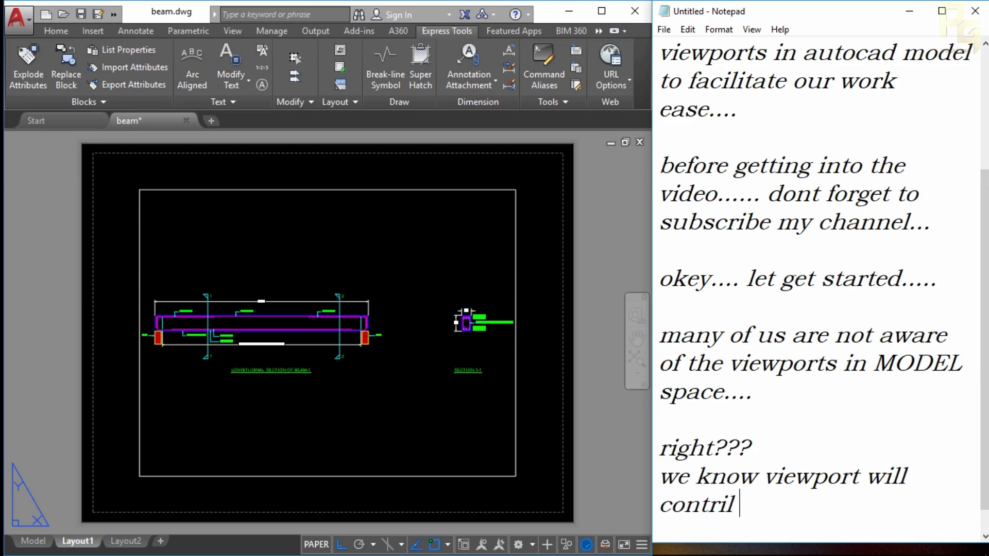
{"action": "key", "text": "BackSpace"}
{"action": "key", "text": "BackSpace"}
{"action": "type", "text": "ol the "}
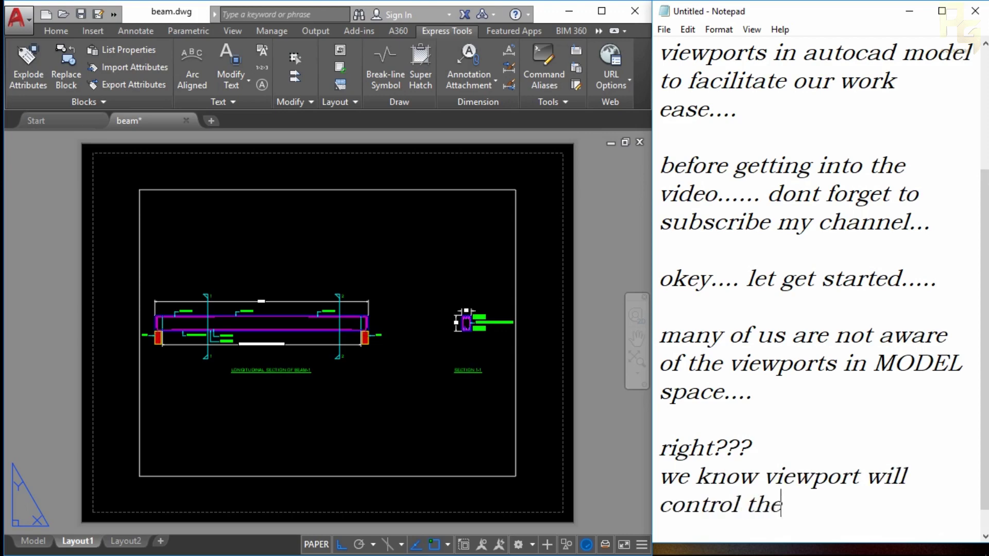
{"action": "type", "text": "sca"}
{"action": "type", "text": "le & a"}
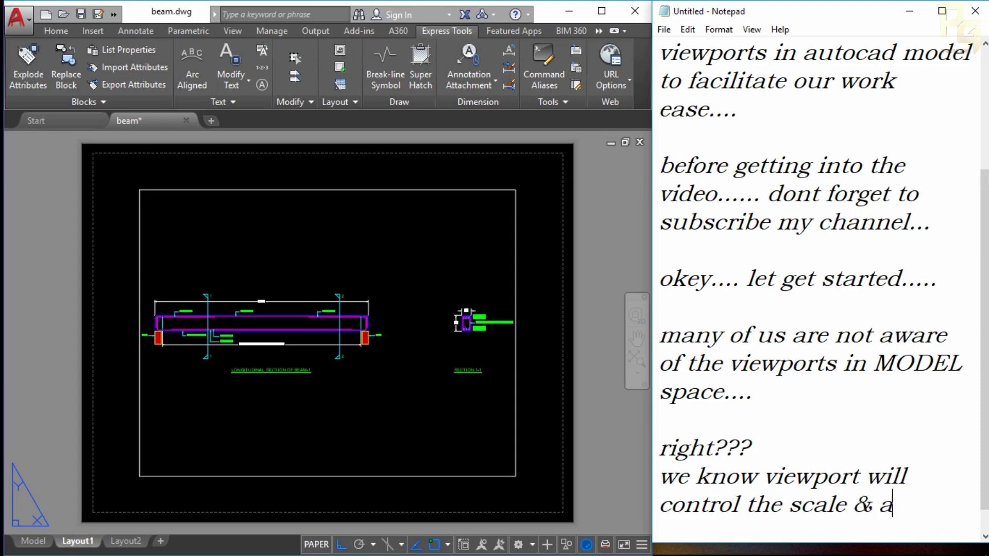
{"action": "type", "text": "nnotaions i"}
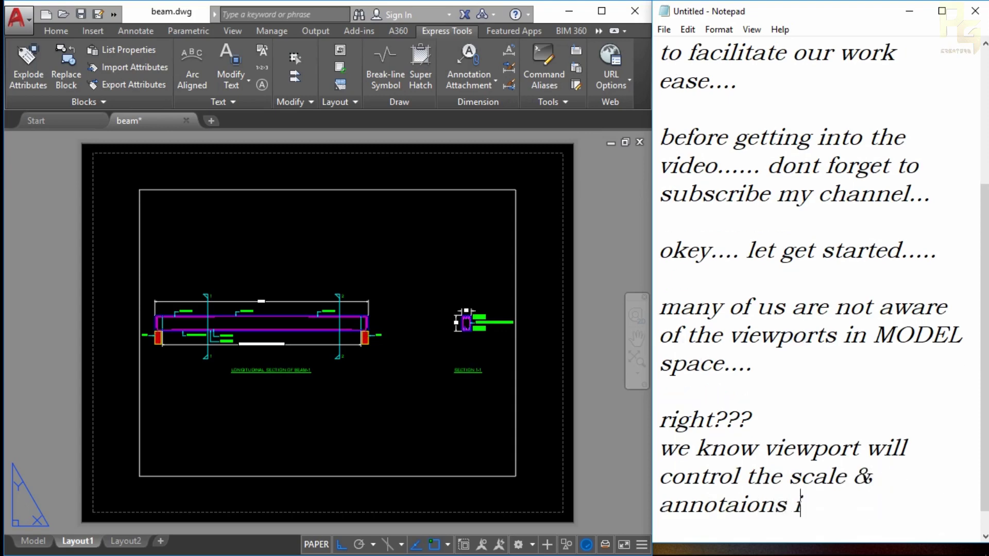
{"action": "type", "text": "n layout"}
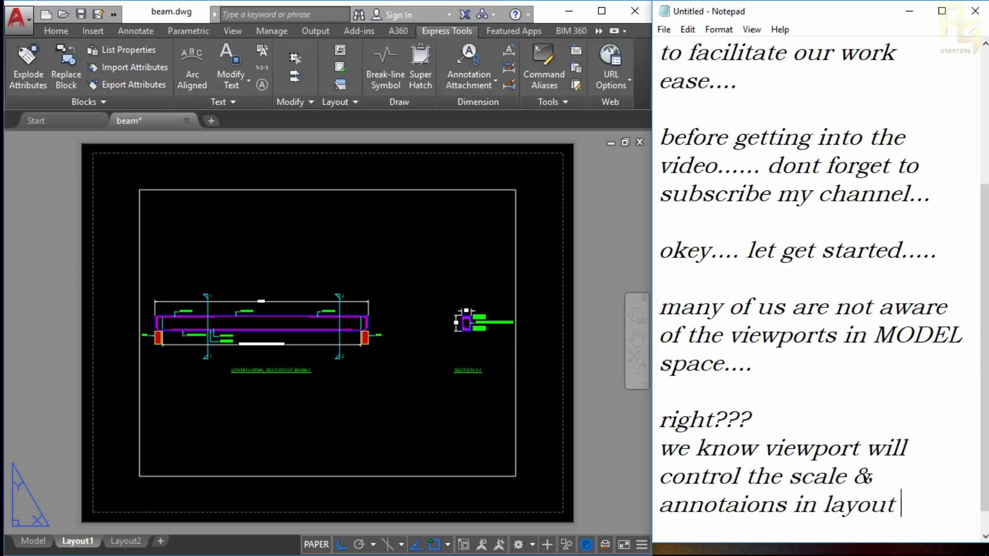
{"action": "type", "text": " spce"}
{"action": "key", "text": "BackSpace"}
{"action": "key", "text": "BackSpace"}
{"action": "type", "text": "a"}
{"action": "type", "text": "ce..."}
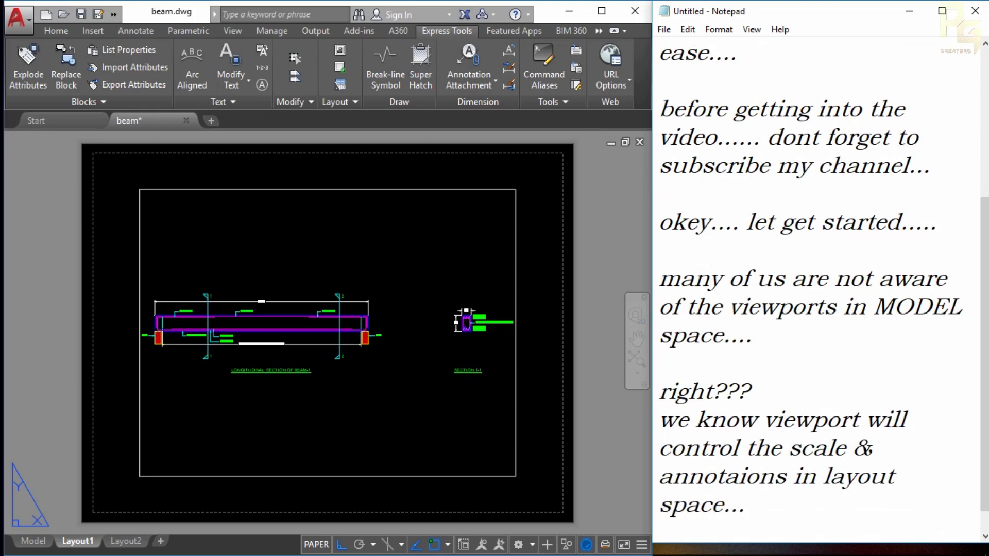
{"action": "key", "text": "Return"}
{"action": "key", "text": "Return"}
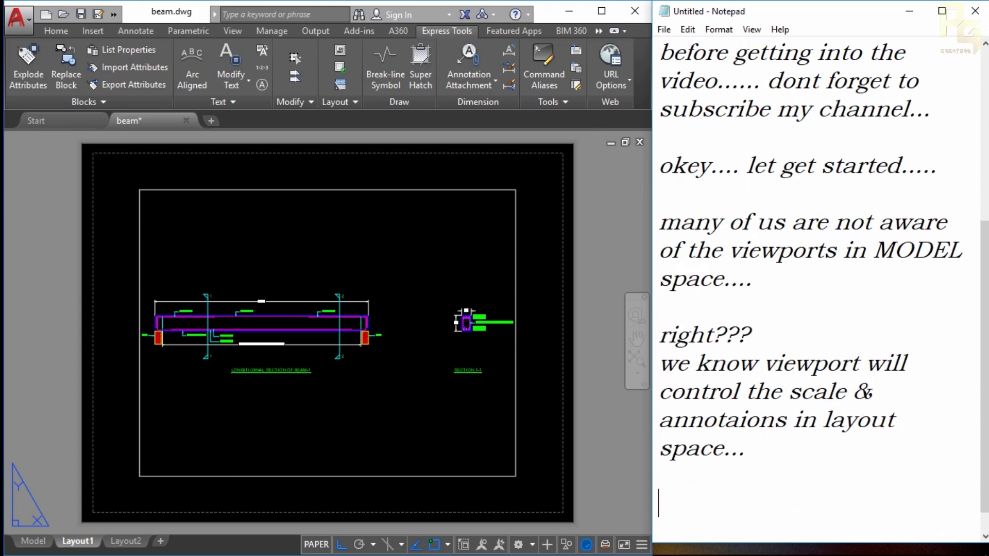
Step: Add 'but in model...??? any ideas...' and 'let me show now...' lines
{"action": "type", "text": "but in mode"}
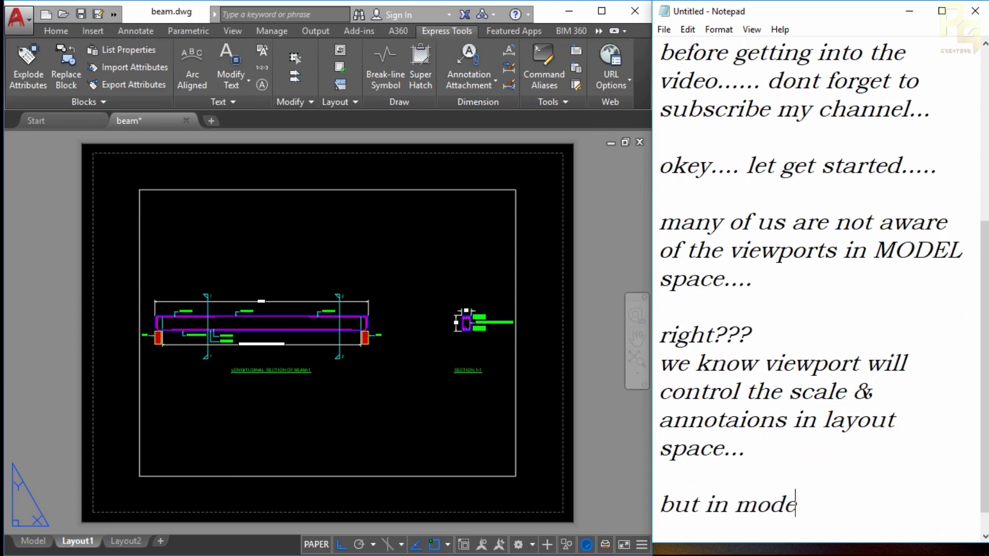
{"action": "type", "text": "l...?"}
{"action": "type", "text": "?? any ides"}
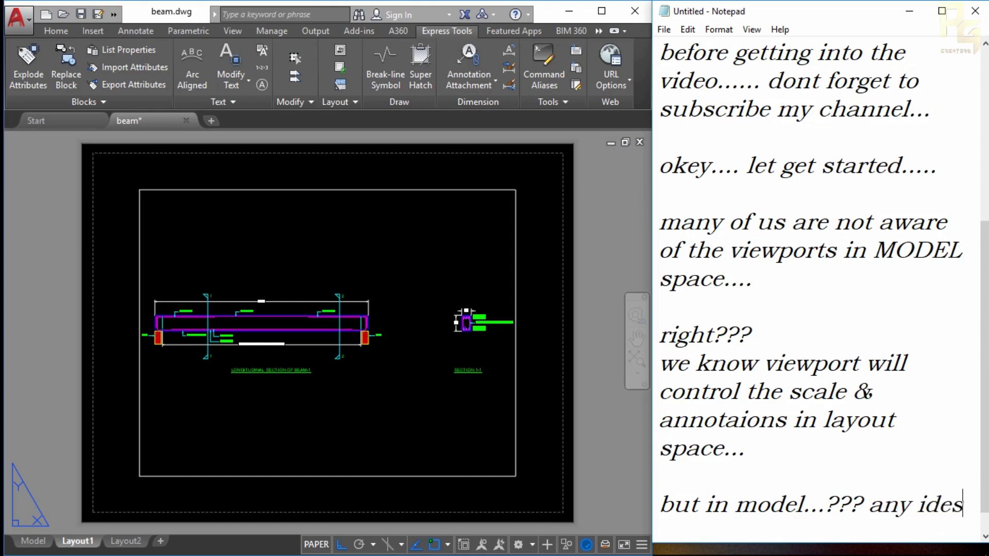
{"action": "key", "text": "BackSpace"}
{"action": "type", "text": "ad"}
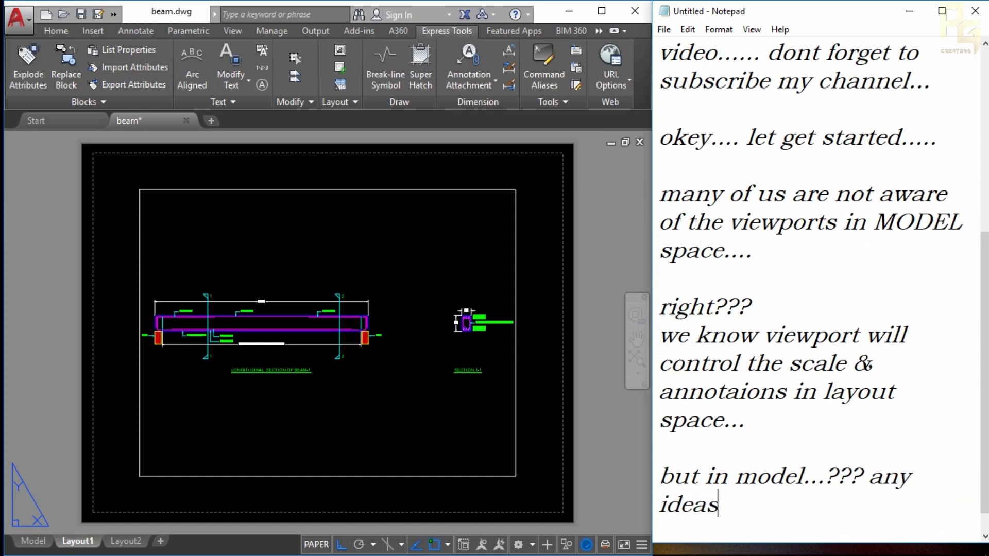
{"action": "key", "text": "Return"}
{"action": "key", "text": "Return"}
{"action": "key", "text": "Return"}
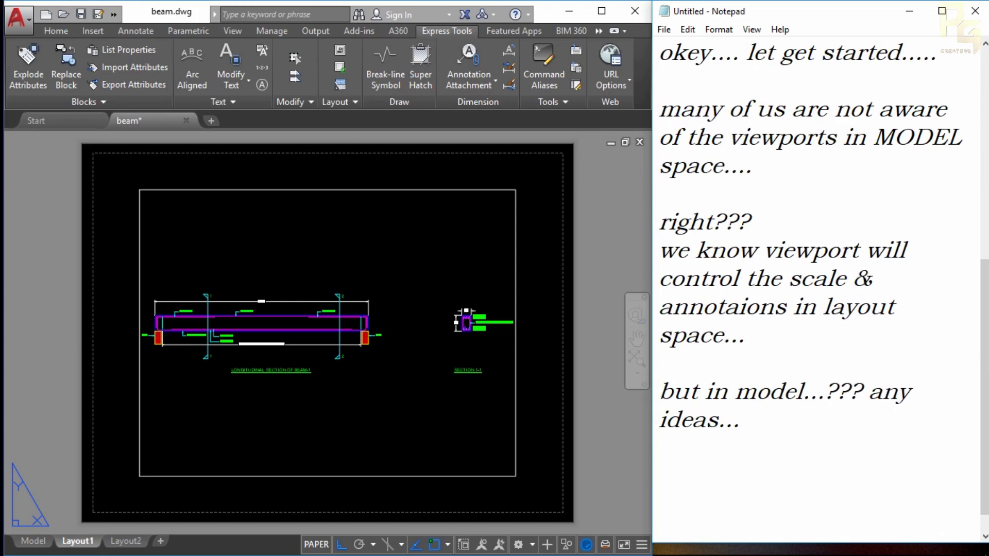
{"action": "type", "text": "let me s"}
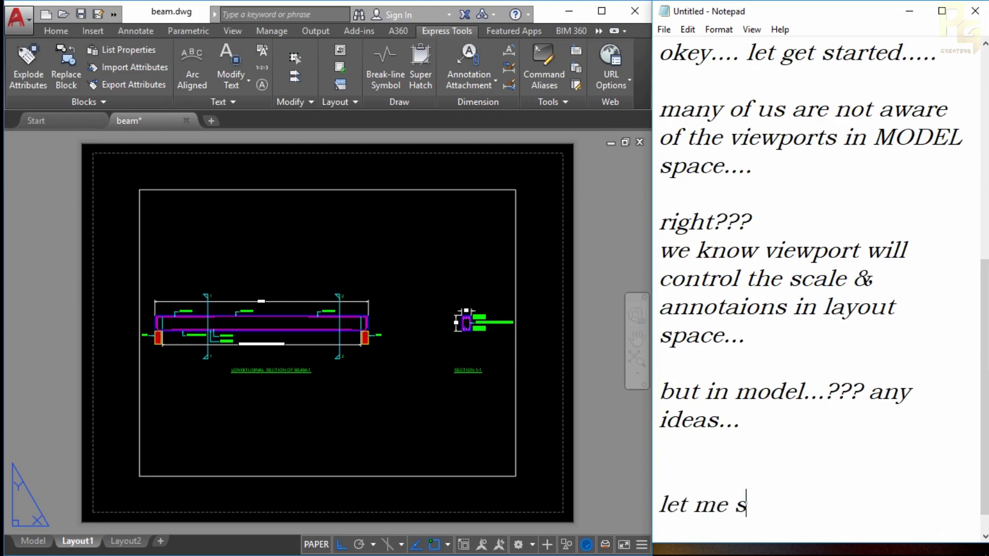
{"action": "type", "text": "how now"}
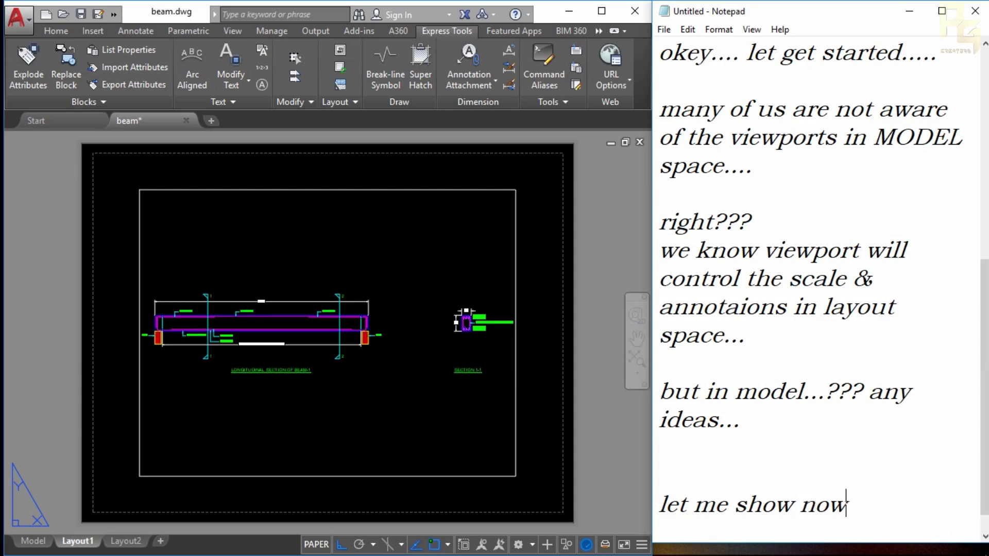
{"action": "key", "text": "Return"}
{"action": "key", "text": "Return"}
{"action": "key", "text": "Return"}
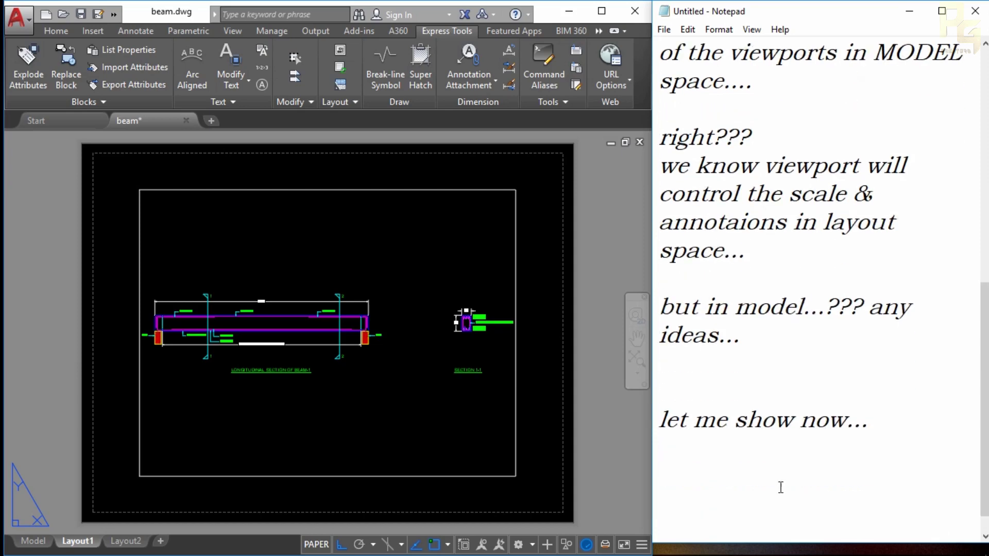
Step: Check the Layout1 viewport's properties, then return to Model space with the Properties palette closed
{"action": "left_click", "coordinate": [393, 322]}
{"action": "left_click", "coordinate": [413, 185]}
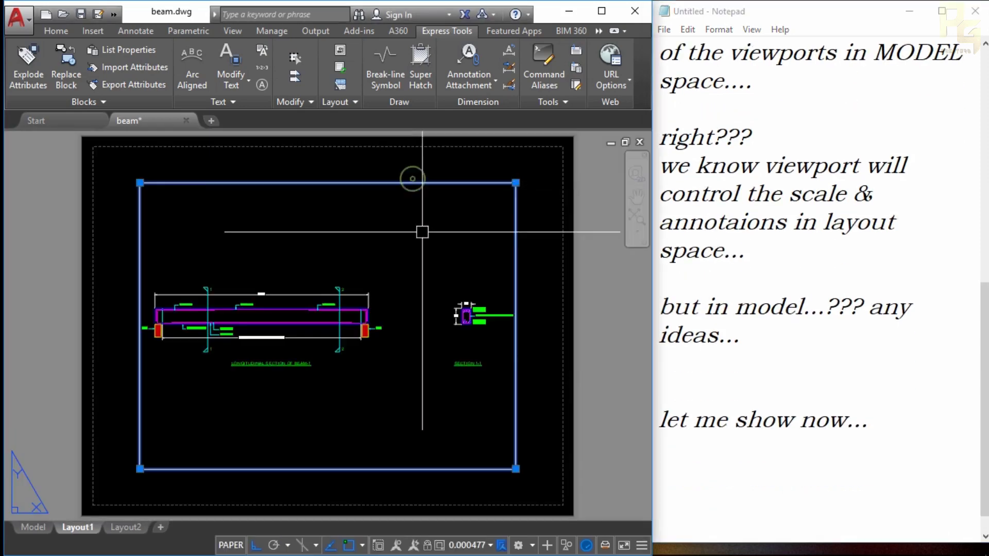
{"action": "key", "text": "ctrl+1"}
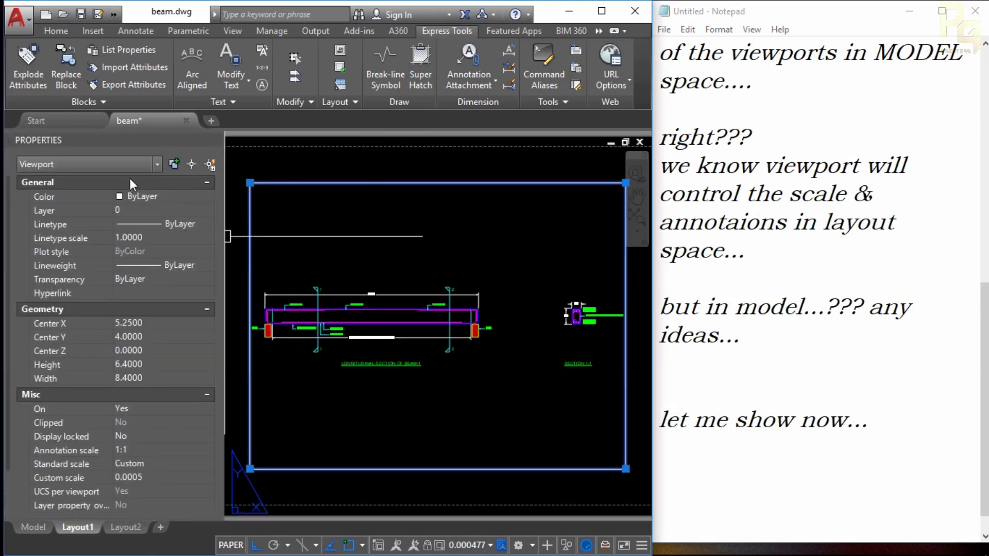
{"action": "key", "text": "Escape"}
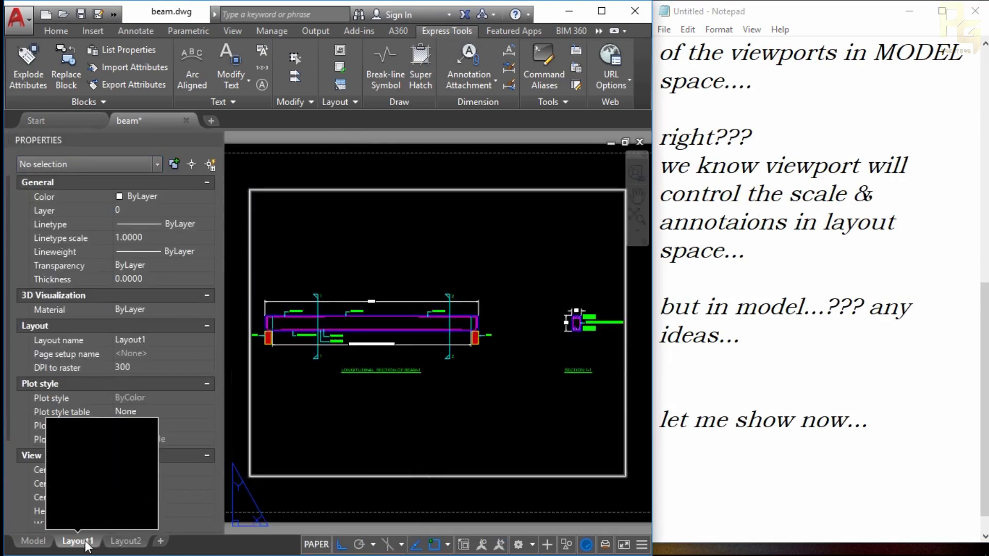
{"action": "left_click", "coordinate": [39, 537]}
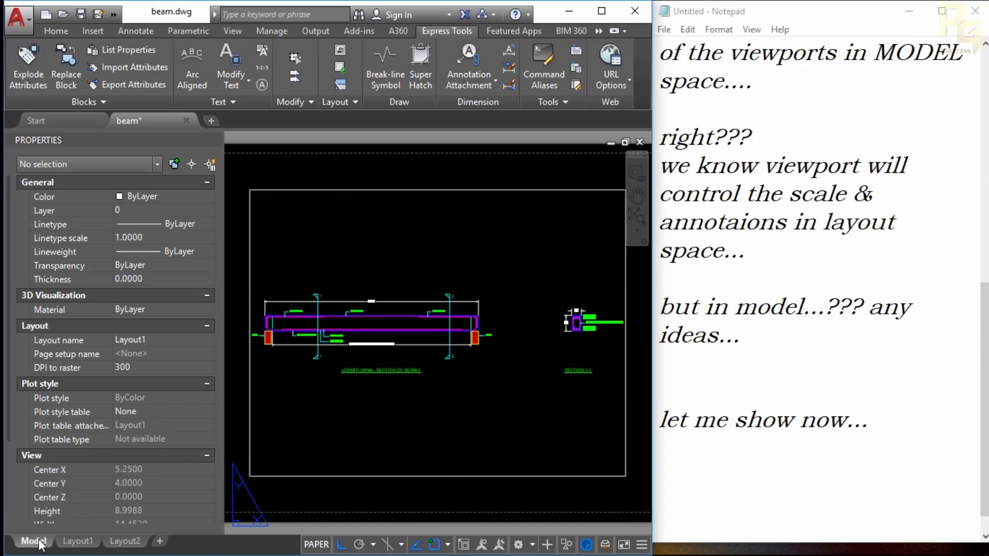
{"action": "left_click", "coordinate": [215, 140]}
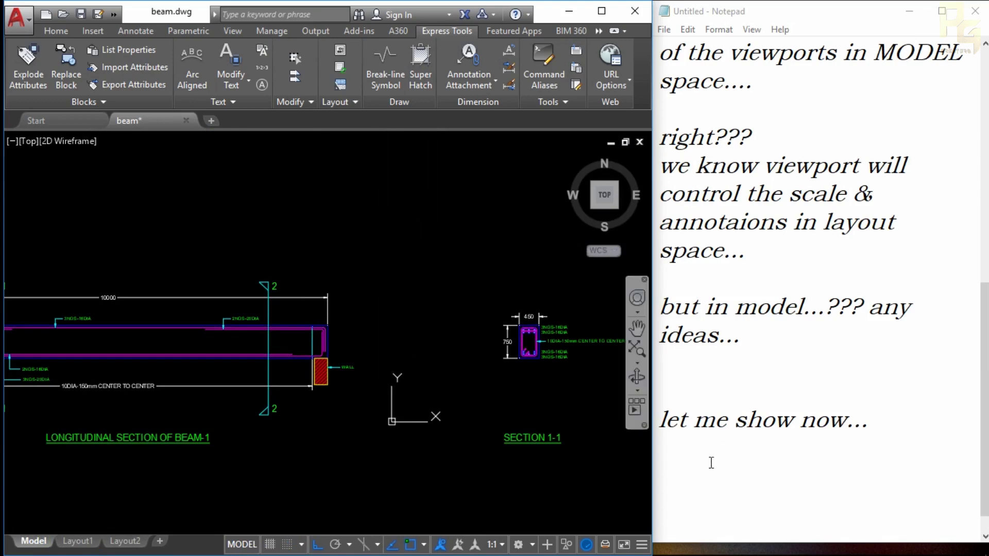
{"action": "left_click", "coordinate": [710, 463]}
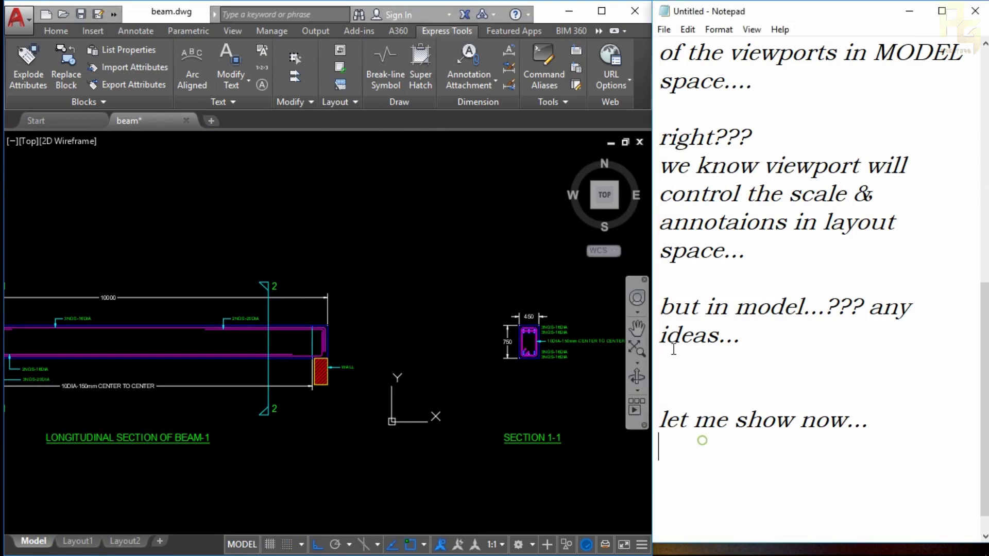
{"action": "left_click", "coordinate": [261, 251]}
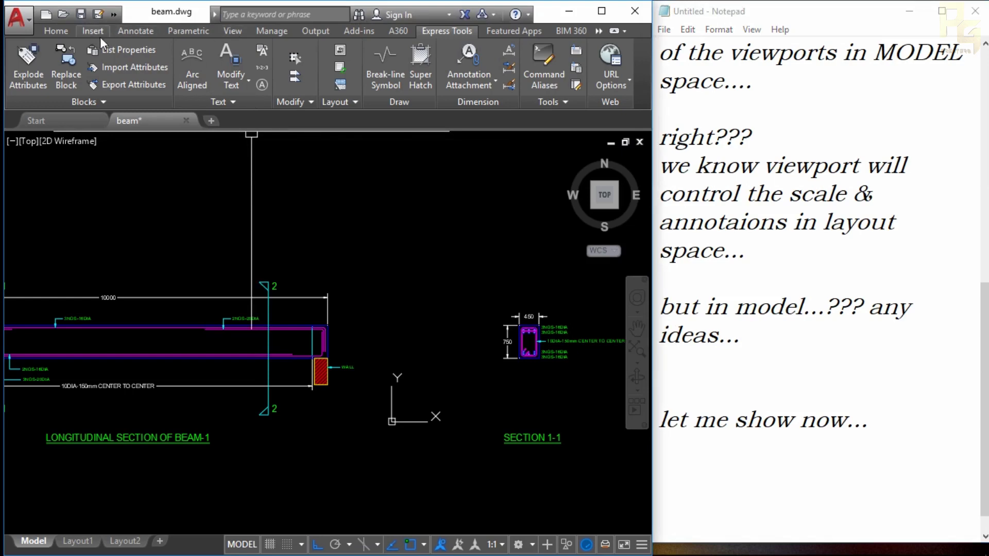
Step: Split model space into Two: Vertical viewports and narrow the right one for Section 1-1
{"action": "left_click", "coordinate": [231, 31]}
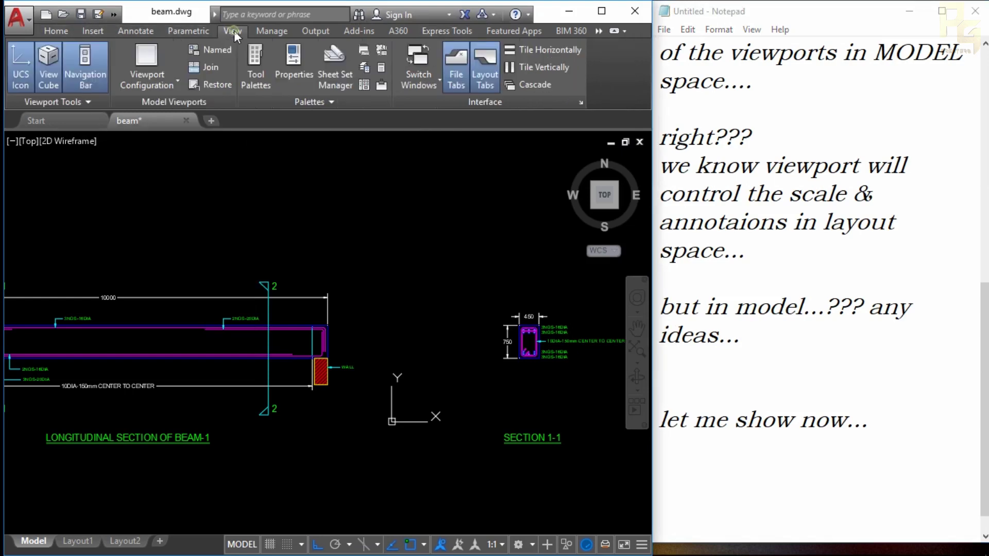
{"action": "left_click", "coordinate": [171, 79]}
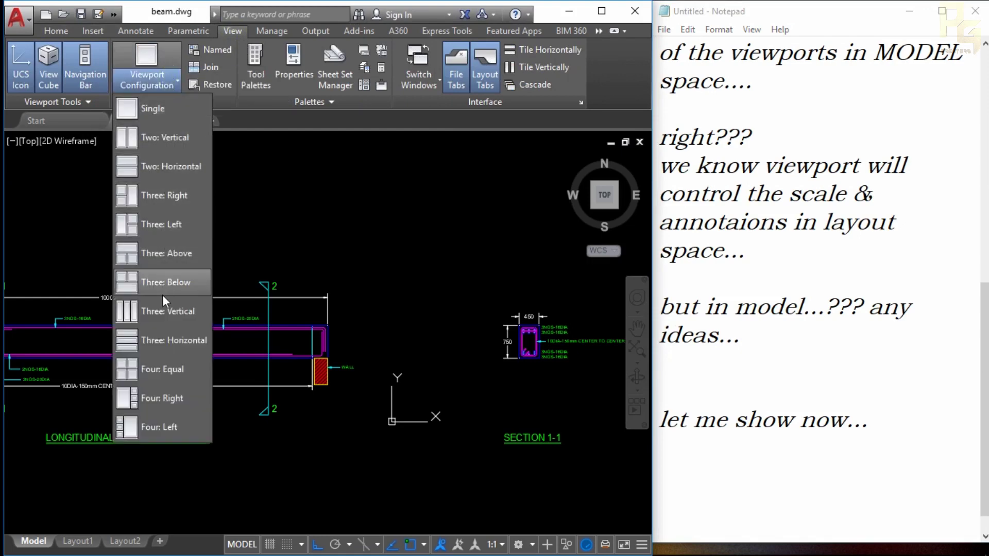
{"action": "left_click", "coordinate": [169, 144]}
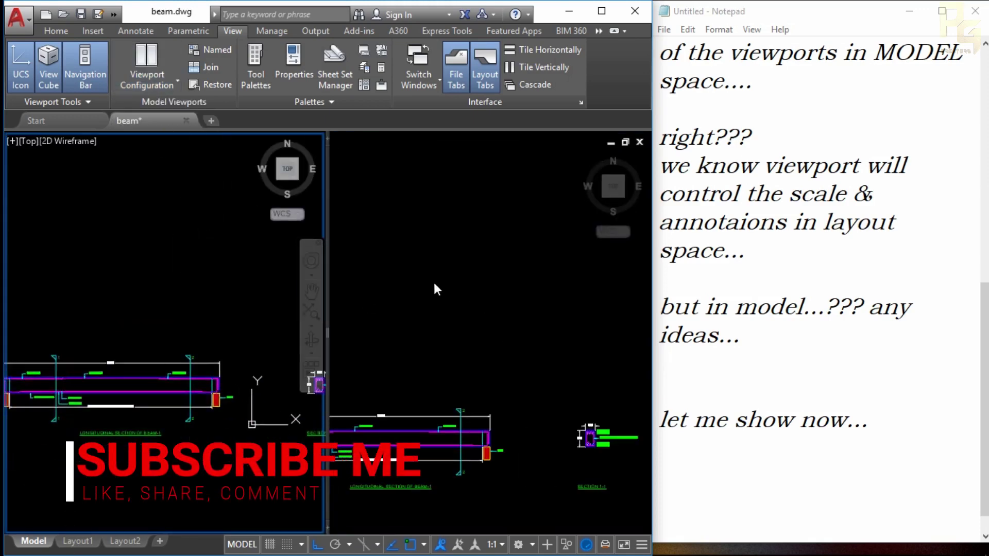
{"action": "middle_click_drag", "start_coordinate": [433, 281], "coordinate": [366, 190]}
{"action": "middle_click_drag", "start_coordinate": [204, 278], "coordinate": [246, 254]}
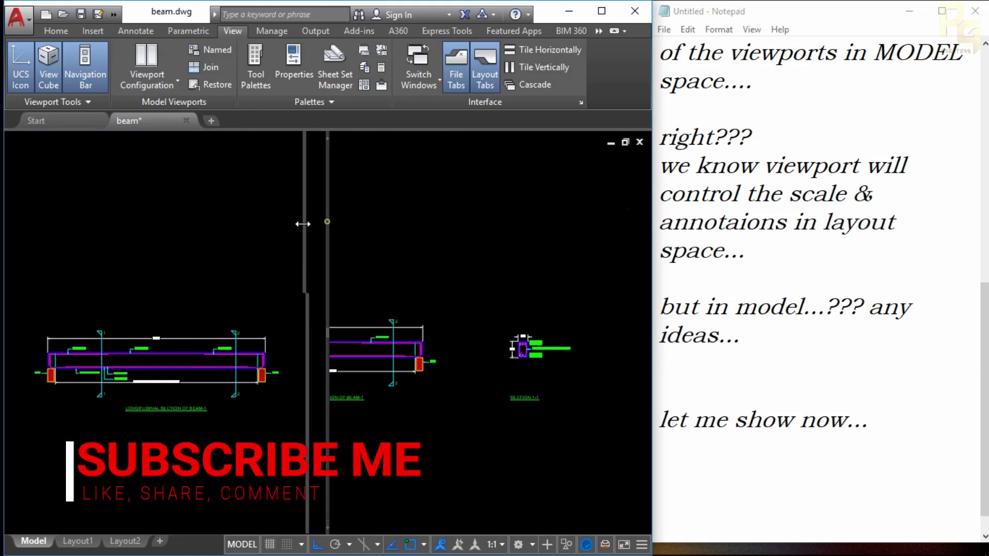
{"action": "mouse_move", "coordinate": [329, 223]}
{"action": "left_mouse_down"}
{"action": "mouse_move", "coordinate": [259, 222]}
{"action": "mouse_move", "coordinate": [412, 216]}
{"action": "left_mouse_up"}
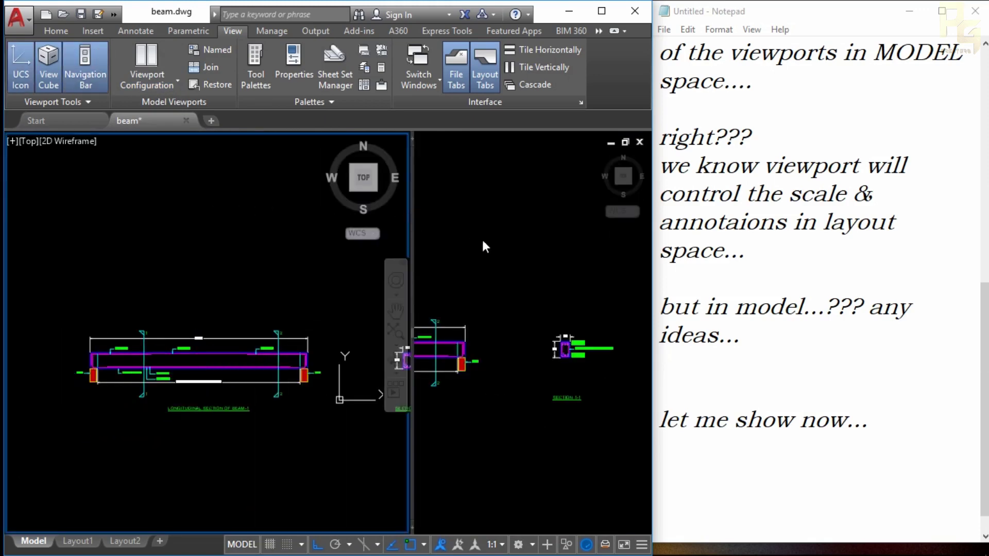
{"action": "left_click", "coordinate": [456, 237]}
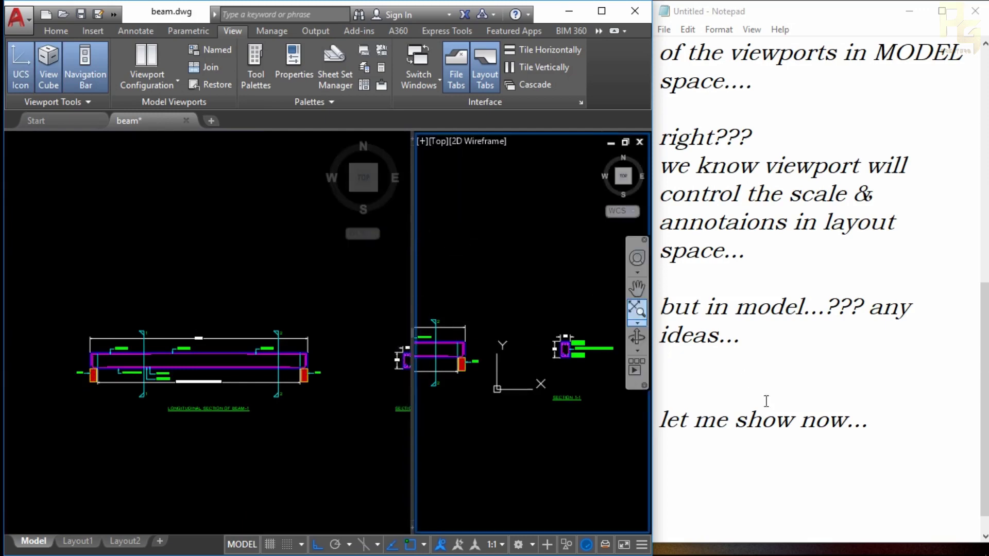
{"action": "left_click", "coordinate": [814, 440]}
Step: Note that the model screen splits into N screens, using an RC BEAM longitudinal section example
{"action": "key", "text": "Return"}
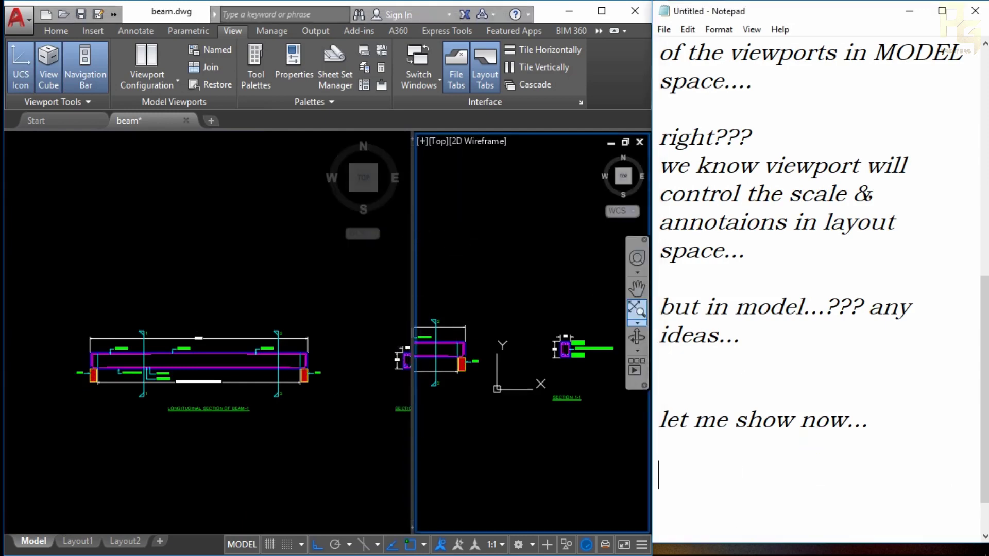
{"action": "type", "text": "this wa"}
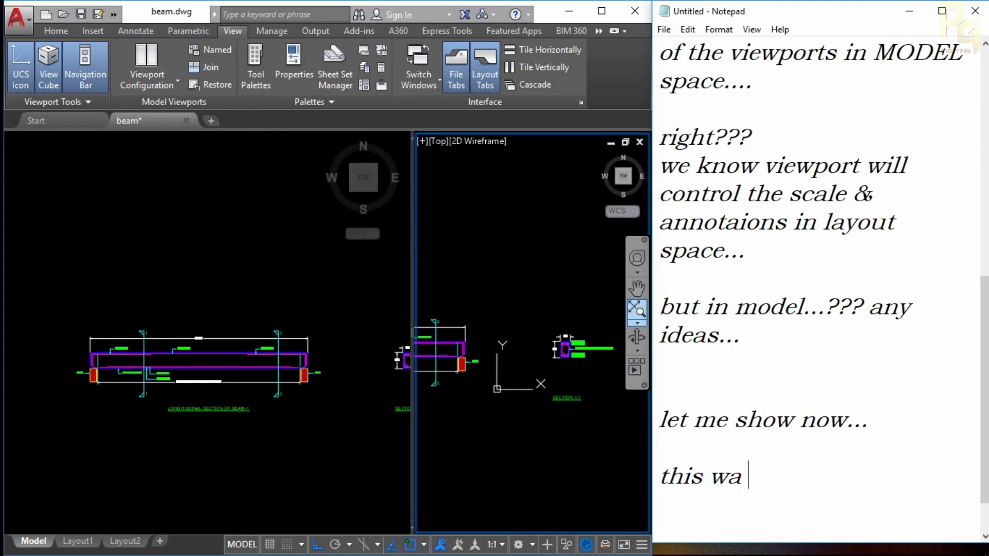
{"action": "type", "text": "y w"}
{"action": "type", "text": "e can con"}
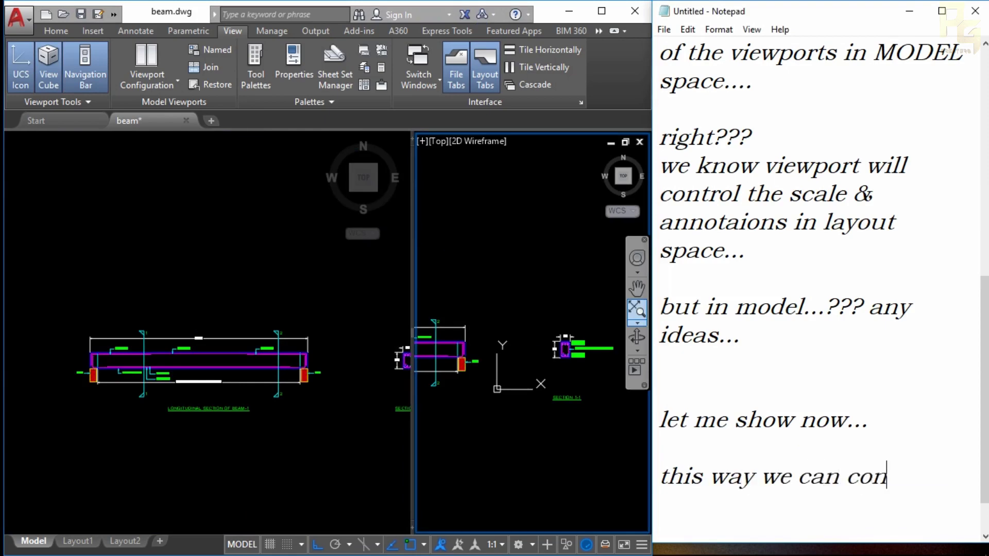
{"action": "type", "text": "trol our"}
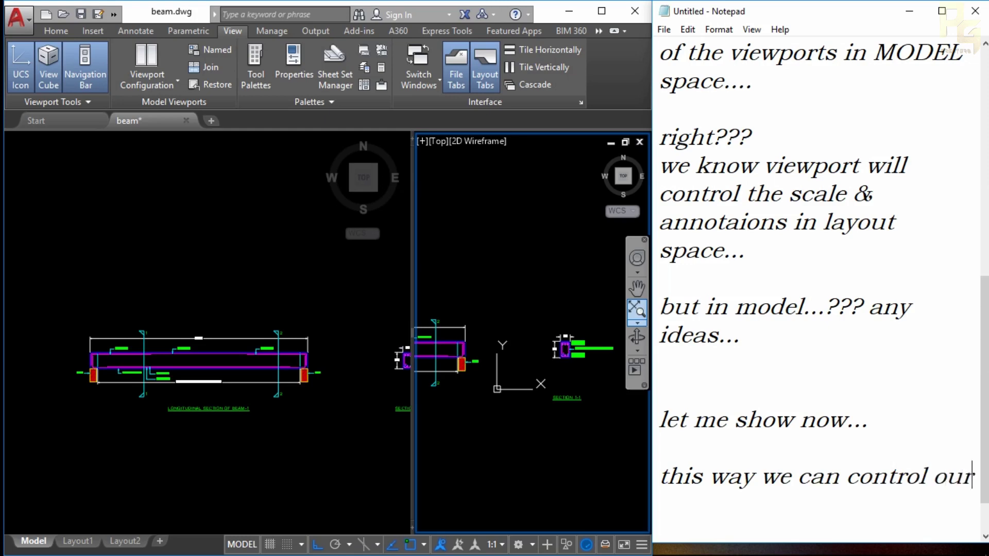
{"action": "type", "text": " model"}
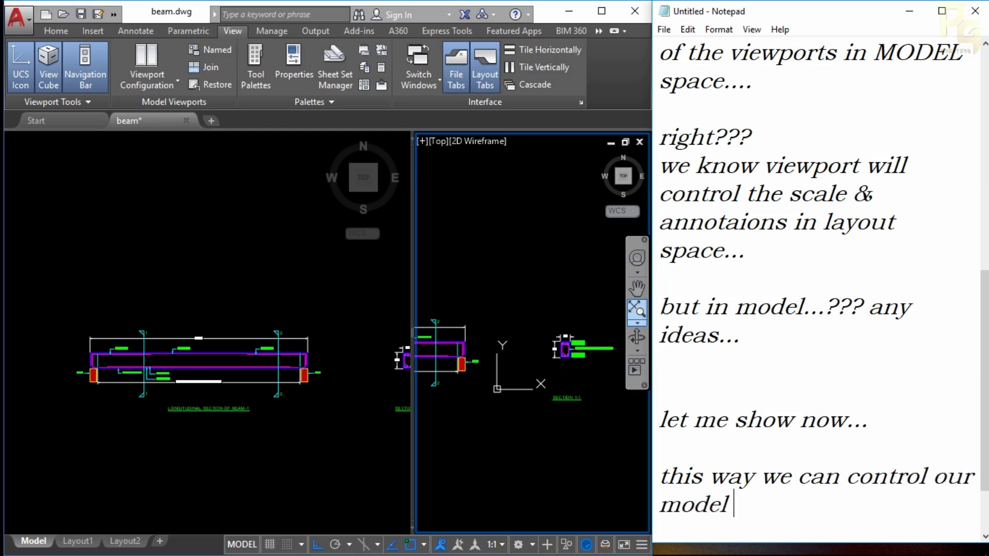
{"action": "type", "text": " scree"}
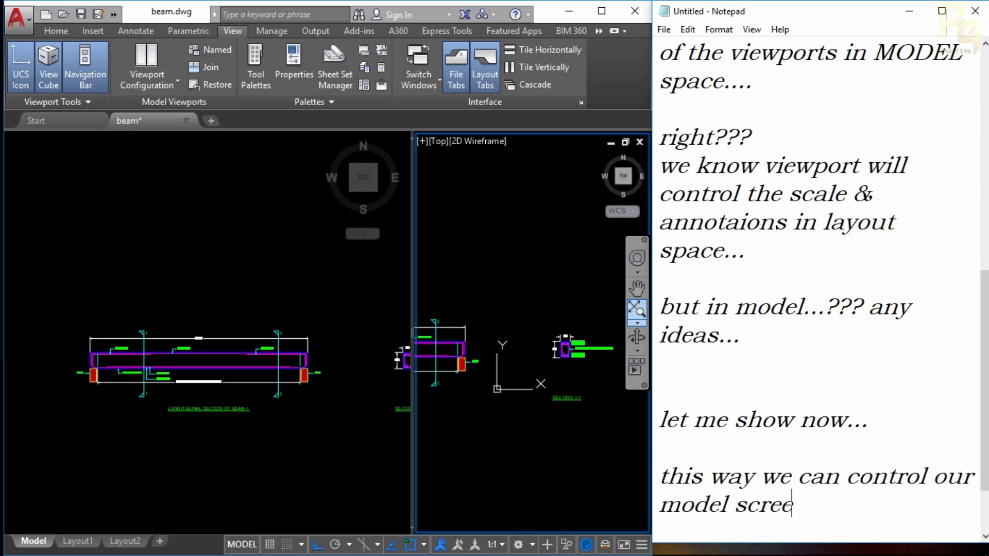
{"action": "type", "text": "n by sp"}
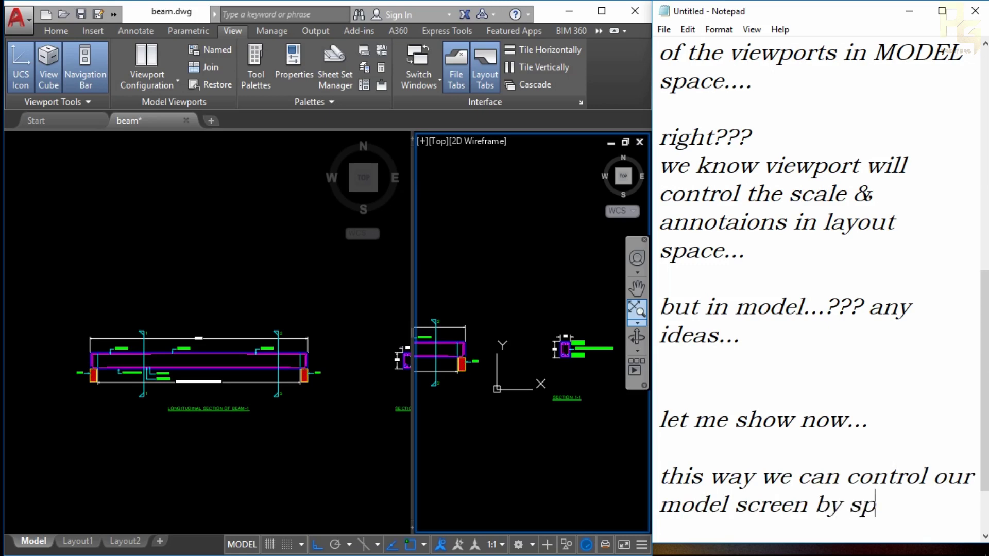
{"action": "type", "text": "litting u"}
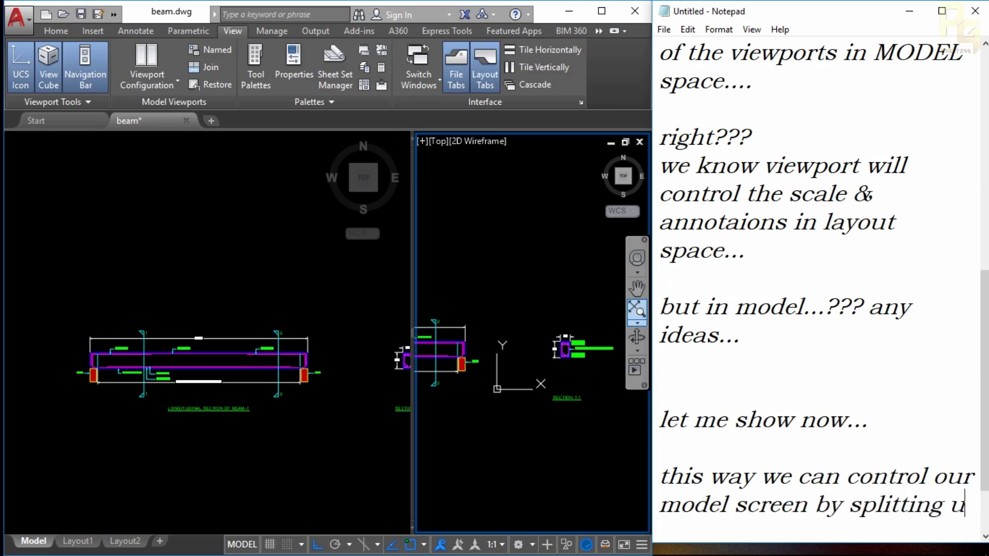
{"action": "type", "text": "p into "}
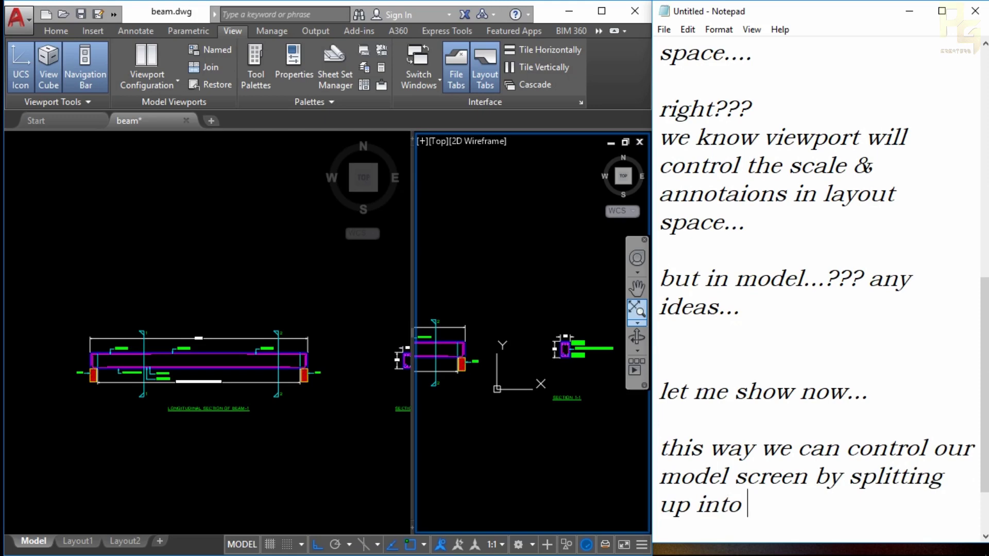
{"action": "type", "text": "N num"}
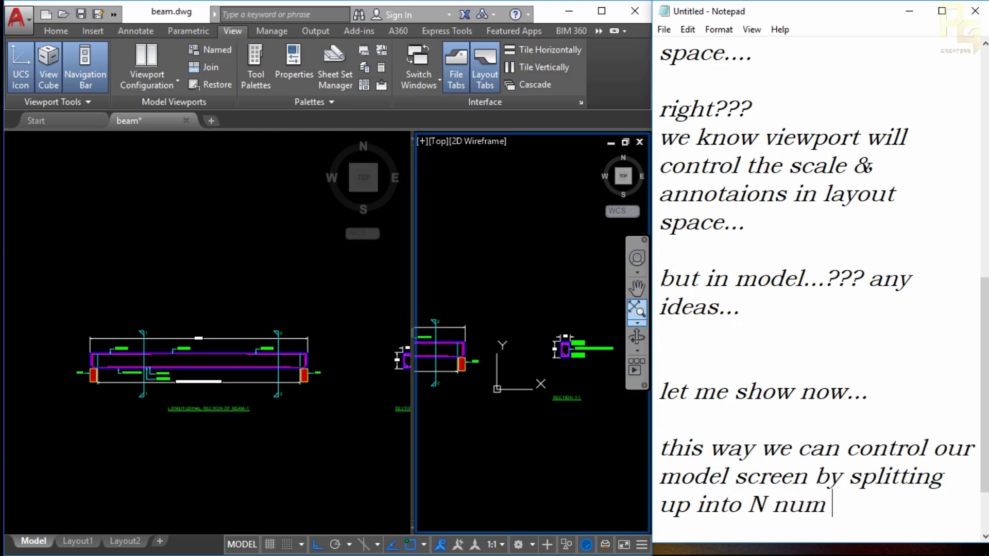
{"action": "type", "text": " of scr"}
{"action": "type", "text": "ee"}
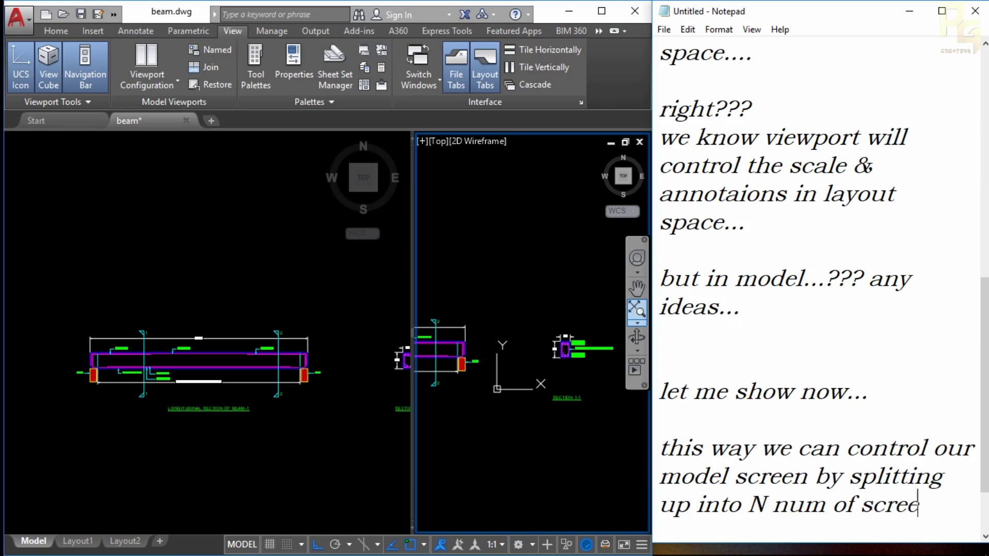
{"action": "type", "text": "ns..."}
{"action": "key", "text": "Return"}
{"action": "key", "text": "Return"}
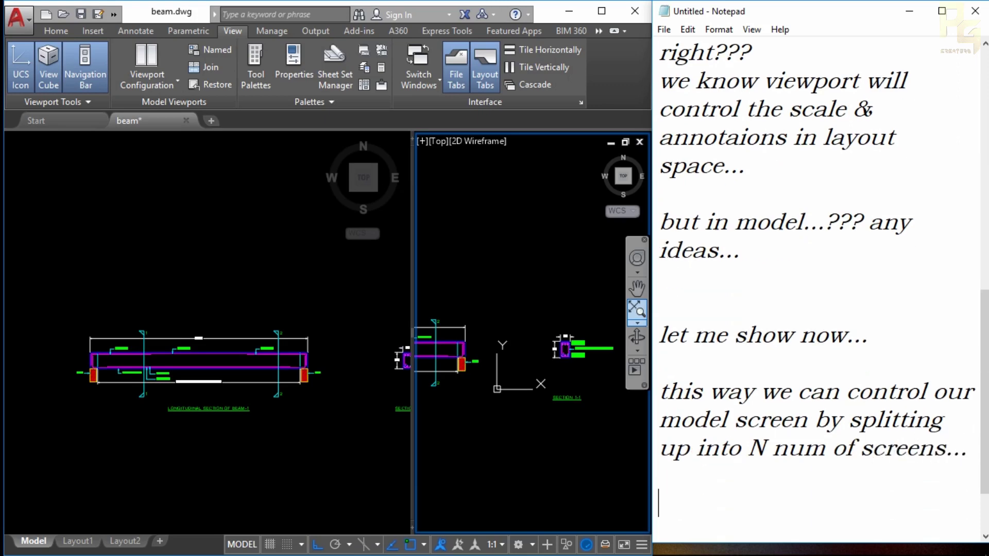
{"action": "type", "text": "let m"}
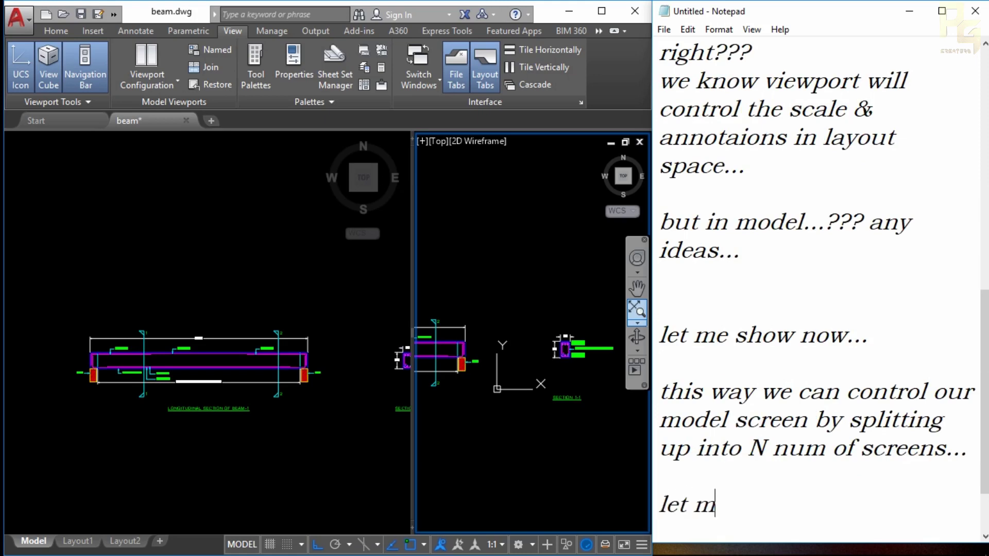
{"action": "type", "text": "e show"}
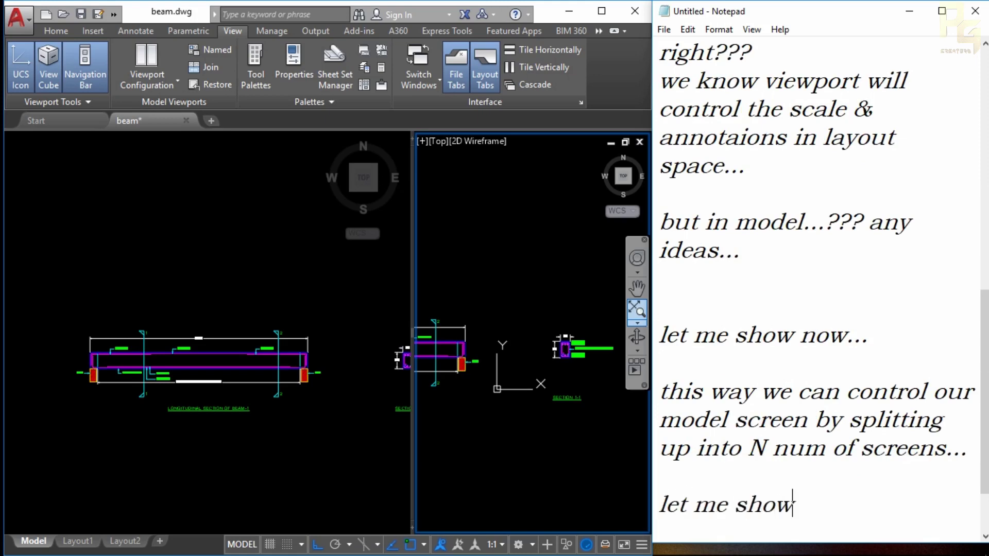
{"action": "type", "text": " you the"}
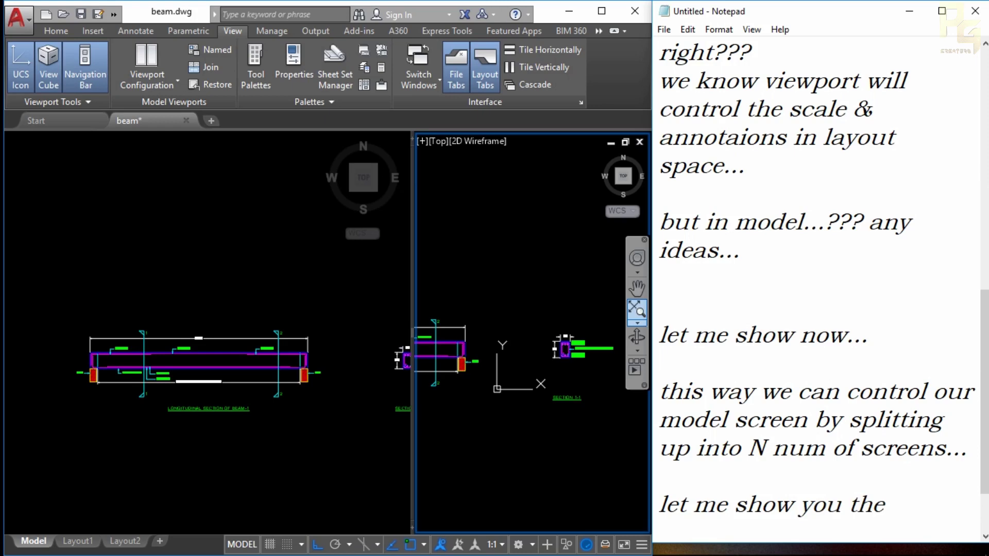
{"action": "type", "text": " use of te"}
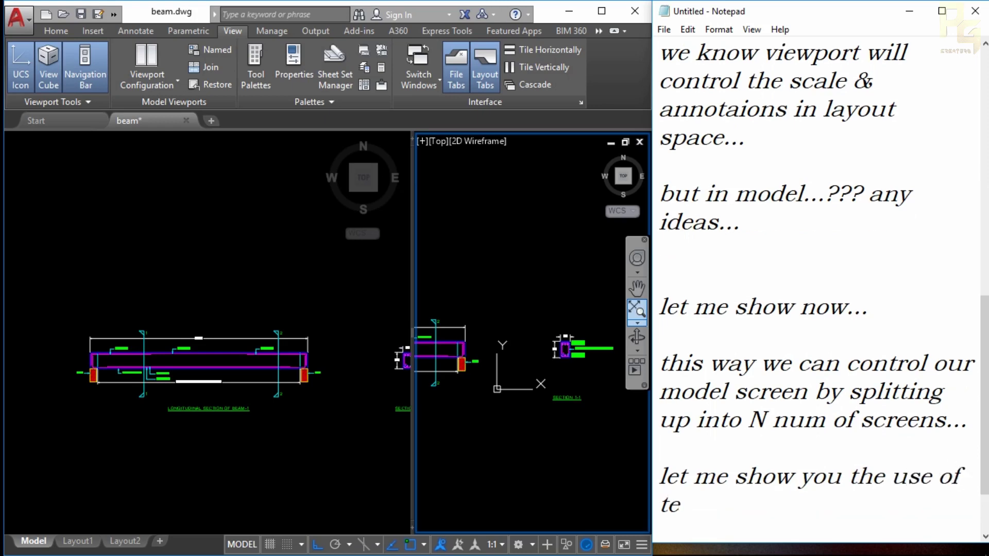
{"action": "type", "text": "hisno"}
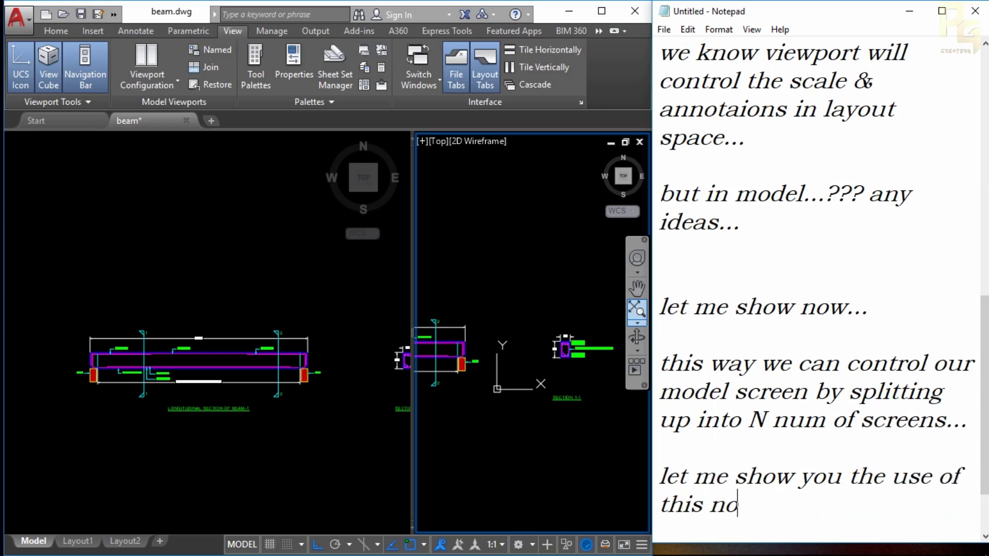
{"action": "type", "text": "w."}
{"action": "key", "text": "Return"}
{"action": "key", "text": "Return"}
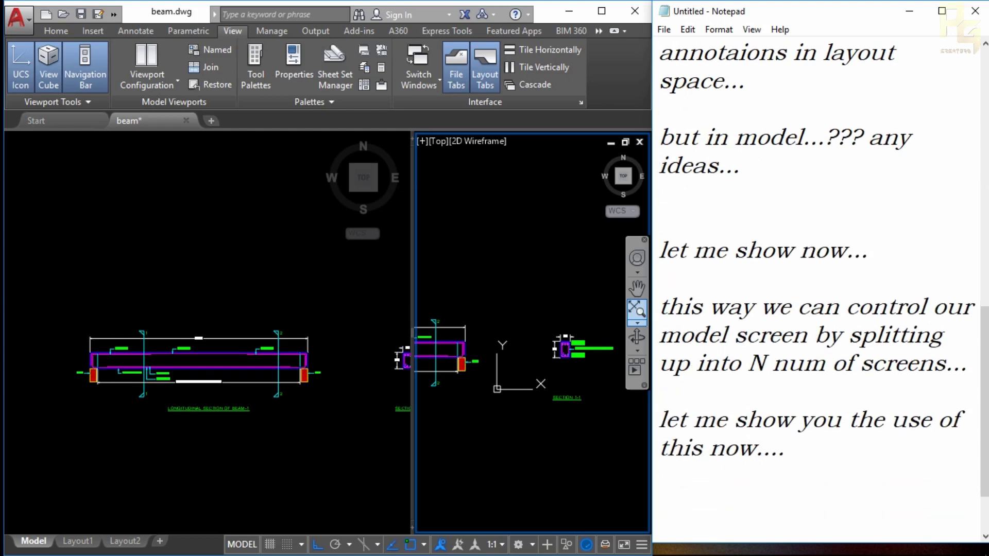
{"action": "type", "text": "i am "}
{"action": "type", "text": "a civil"}
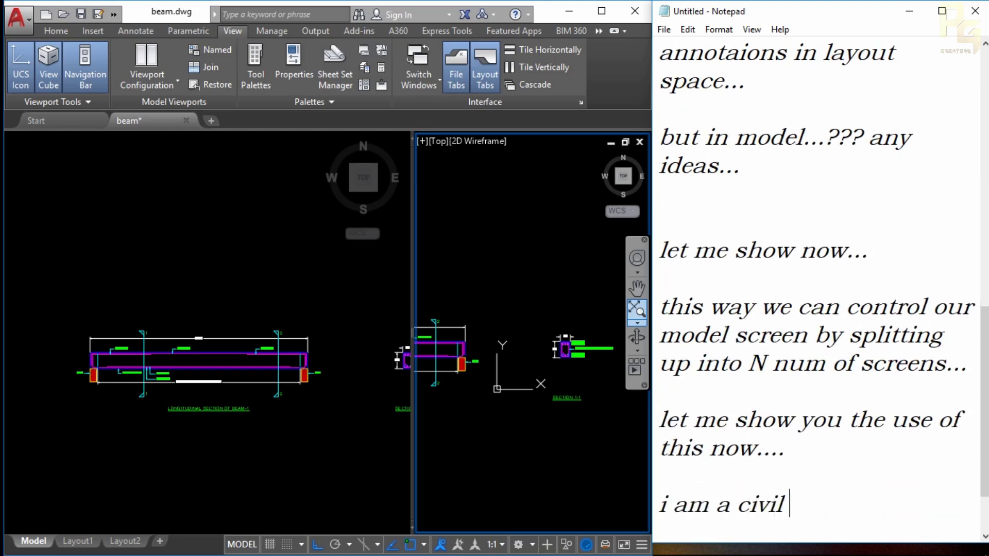
{"action": "type", "text": " engg"}
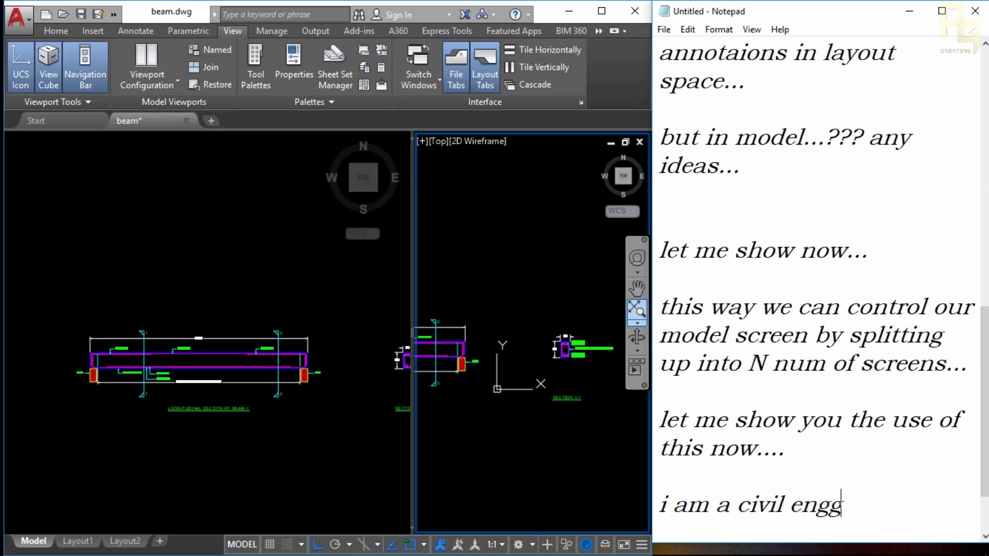
{"action": "type", "text": ", so i"}
{"action": "type", "text": " am taking a "}
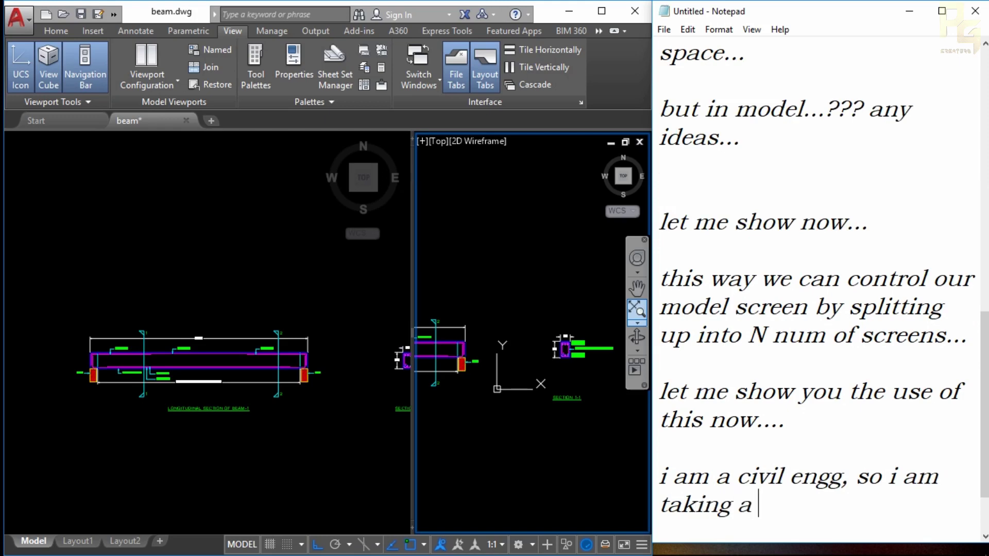
{"action": "type", "text": "RC"}
{"action": "type", "text": " BEAM"}
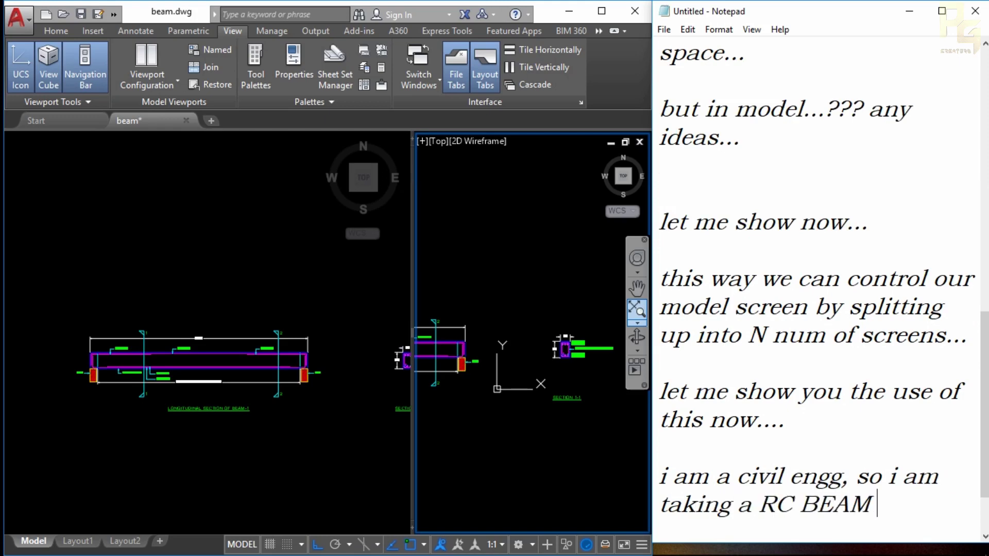
{"action": "type", "text": " Longi"}
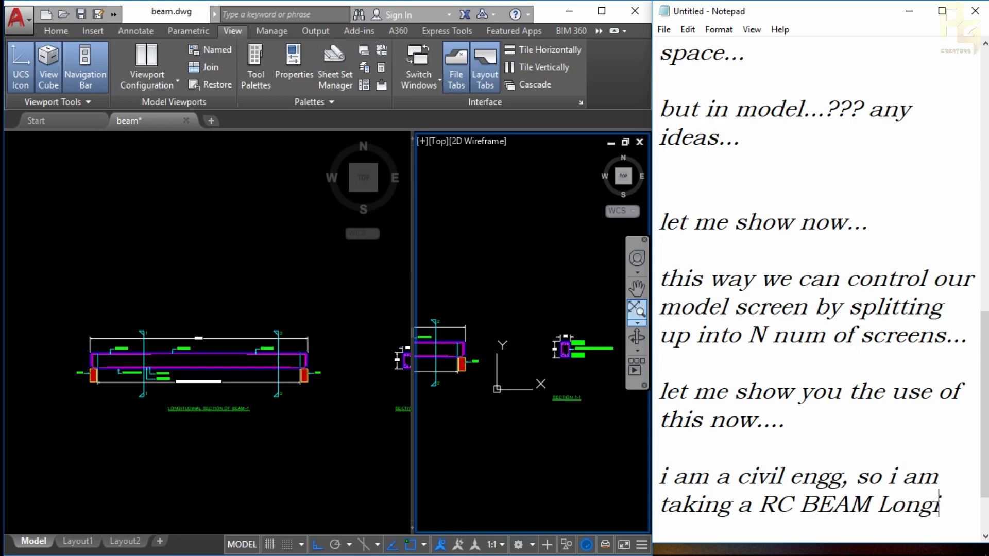
{"action": "type", "text": "tudinal se"}
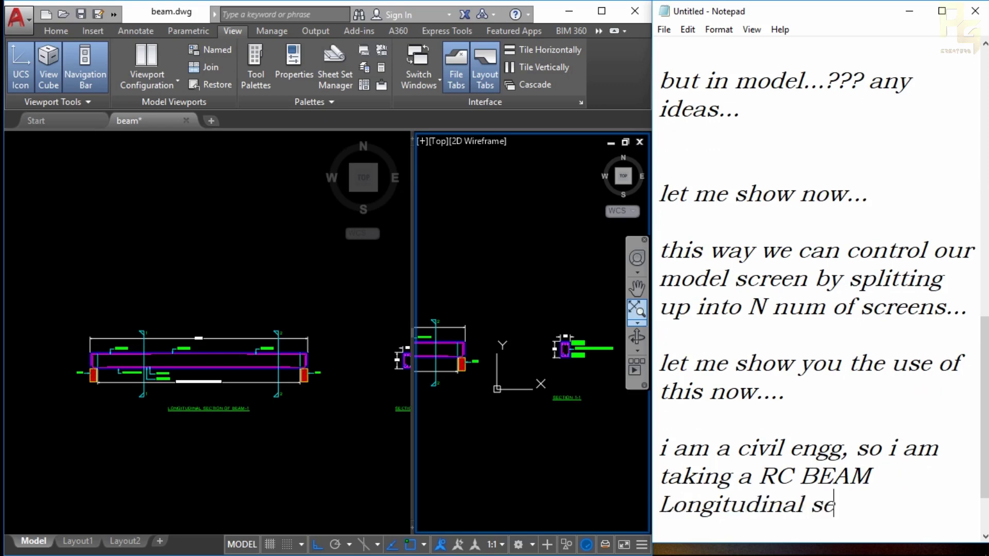
{"action": "type", "text": "ction for"}
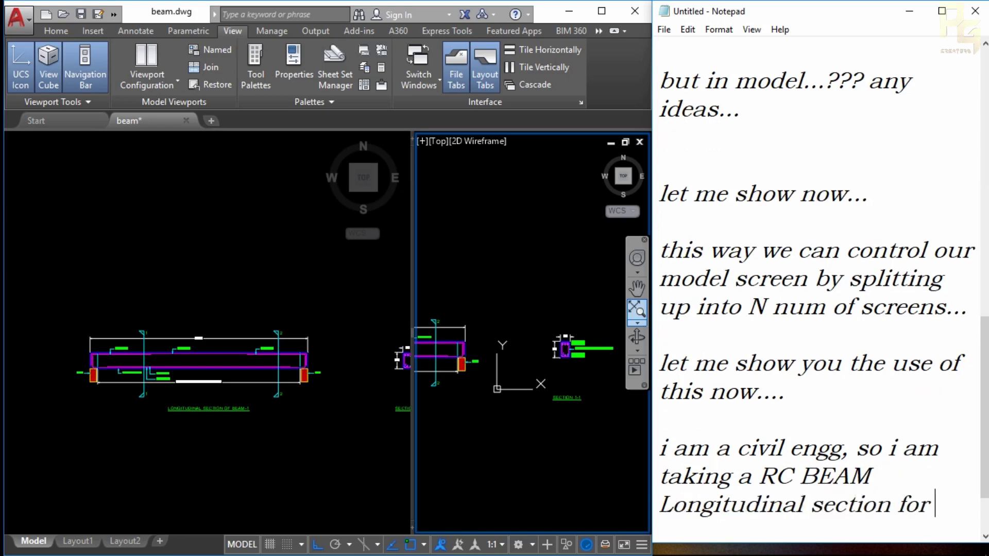
{"action": "type", "text": " example...."}
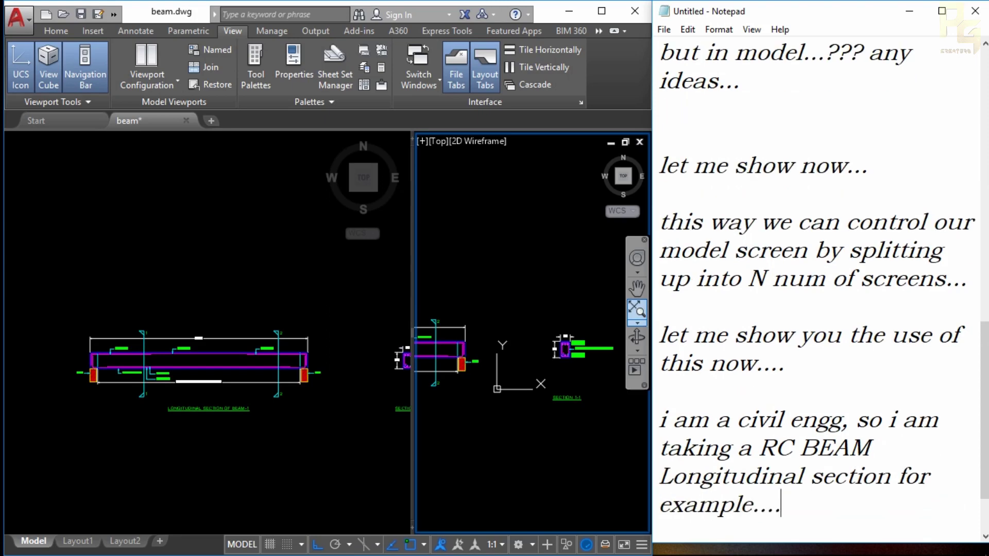
{"action": "key", "text": "Return"}
{"action": "key", "text": "Return"}
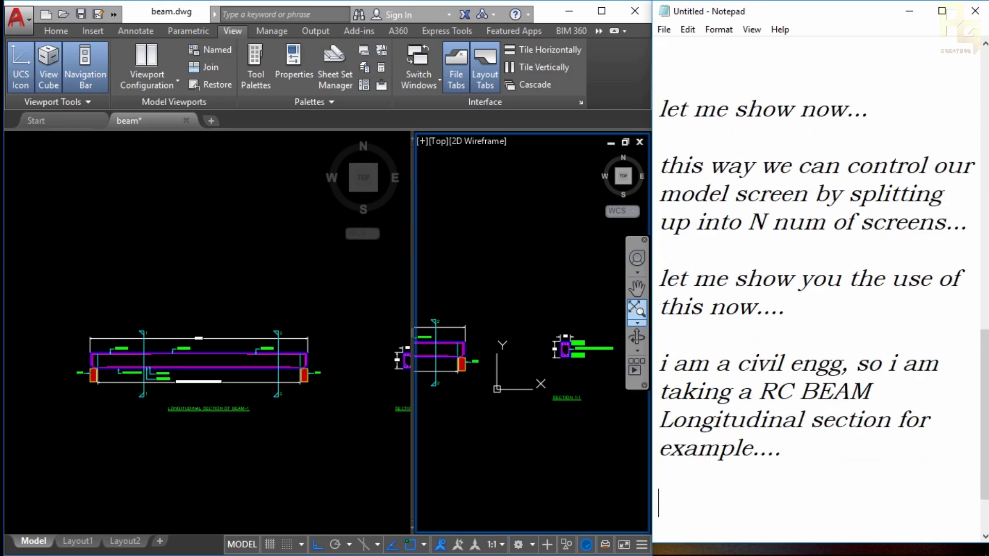
Step: Zoom and pan the left viewport onto the longitudinal section and the right onto SECTION 1-1
{"action": "middle_click_drag", "start_coordinate": [516, 361], "coordinate": [551, 315]}
{"action": "left_click", "coordinate": [158, 364]}
{"action": "scroll", "coordinate": [155, 363], "scroll_direction": "up", "scroll_amount": 1}
{"action": "scroll", "coordinate": [154, 363], "scroll_direction": "up", "scroll_amount": 2}
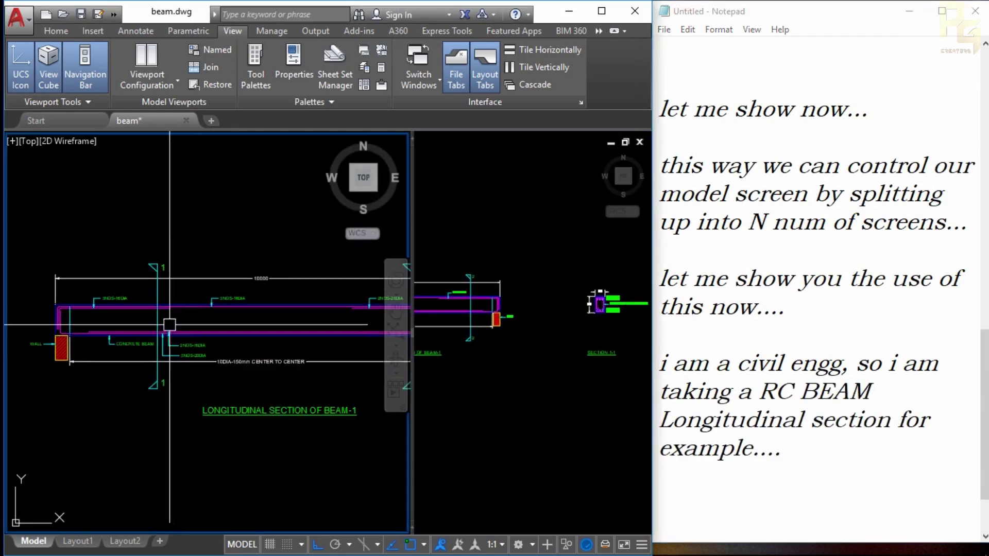
{"action": "scroll", "coordinate": [175, 358], "scroll_direction": "up", "scroll_amount": 2}
{"action": "scroll", "coordinate": [197, 351], "scroll_direction": "up", "scroll_amount": 2}
{"action": "middle_click_drag", "start_coordinate": [197, 351], "coordinate": [282, 296]}
{"action": "left_click", "coordinate": [508, 349]}
{"action": "middle_click_drag", "start_coordinate": [507, 349], "coordinate": [438, 255]}
{"action": "scroll", "coordinate": [510, 258], "scroll_direction": "up", "scroll_amount": 4}
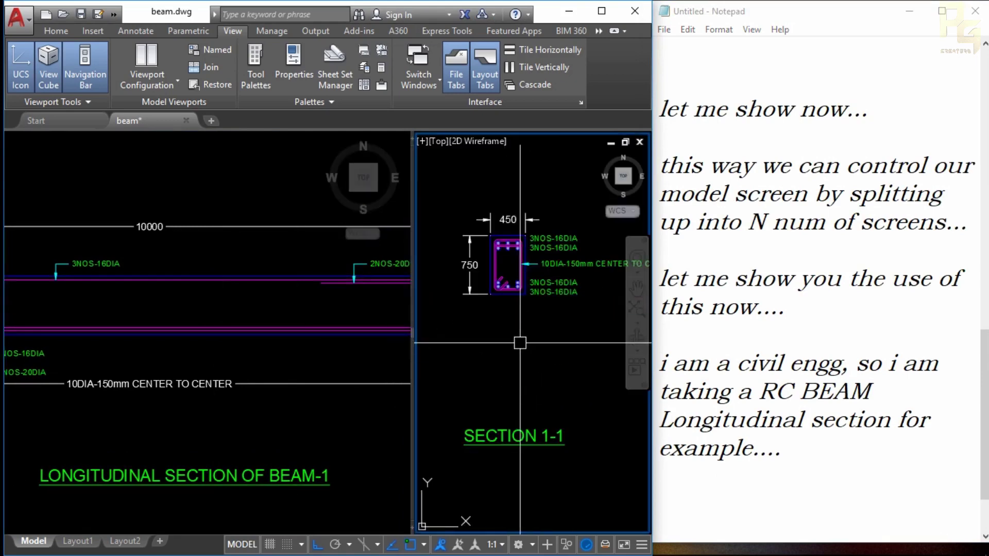
{"action": "left_click", "coordinate": [104, 328]}
{"action": "scroll", "coordinate": [104, 328], "scroll_direction": "up", "scroll_amount": 2}
{"action": "scroll", "coordinate": [236, 430], "scroll_direction": "up", "scroll_amount": 2}
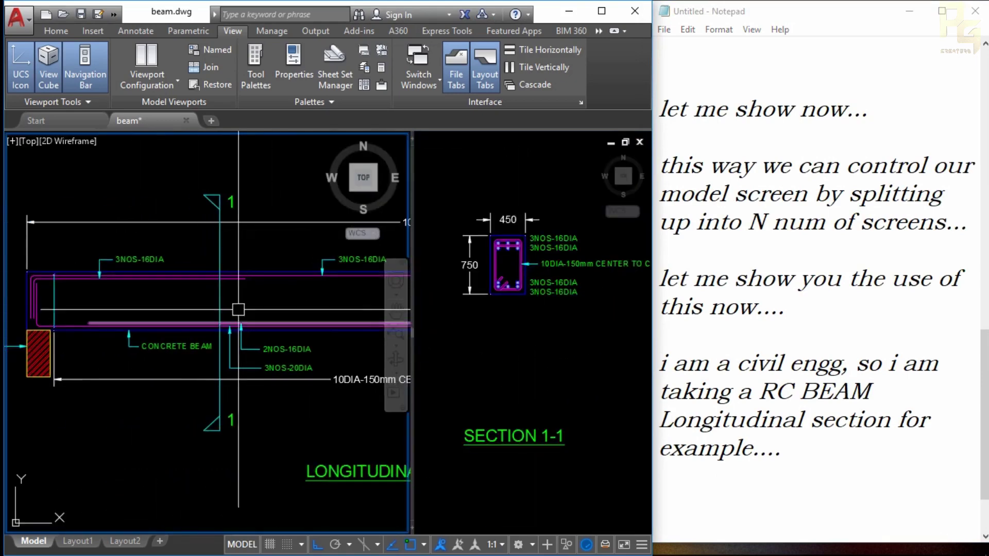
{"action": "scroll", "coordinate": [175, 298], "scroll_direction": "up", "scroll_amount": 3}
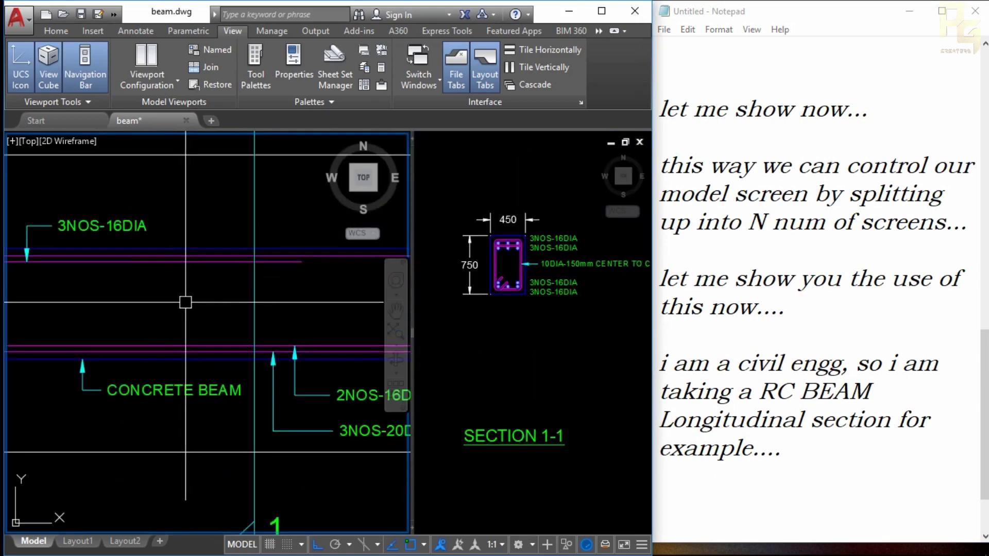
{"action": "scroll", "coordinate": [185, 296], "scroll_direction": "down", "scroll_amount": 3}
Step: Add the note 'from this.. i need to create the section1-1...'
{"action": "left_click", "coordinate": [783, 437]}
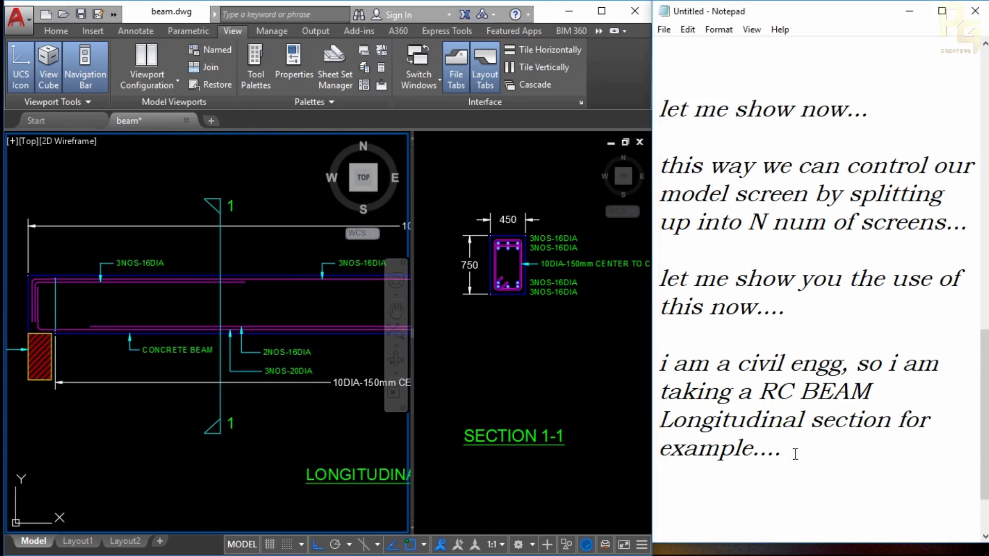
{"action": "key", "text": "Return"}
{"action": "key", "text": "Return"}
{"action": "type", "text": "from thi"}
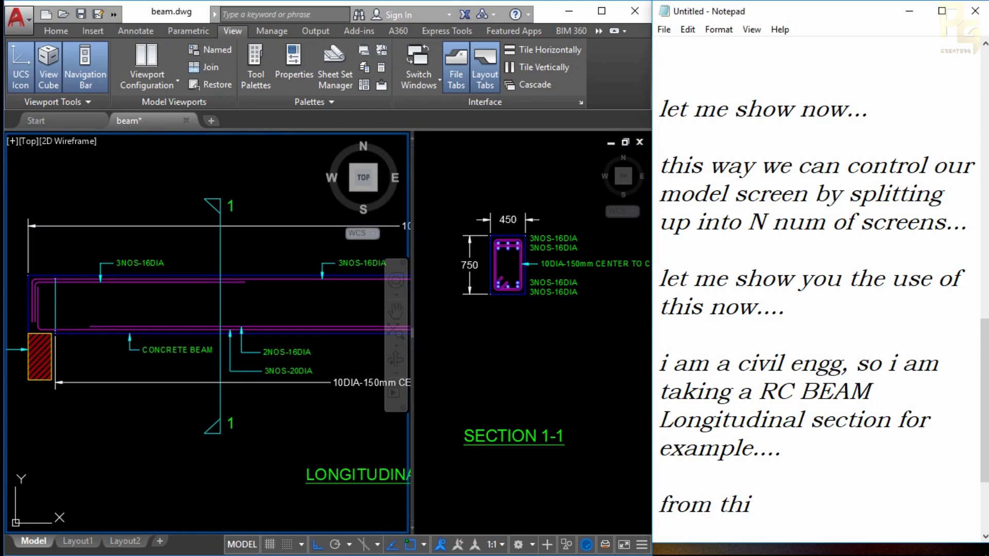
{"action": "type", "text": "s.. i nee"}
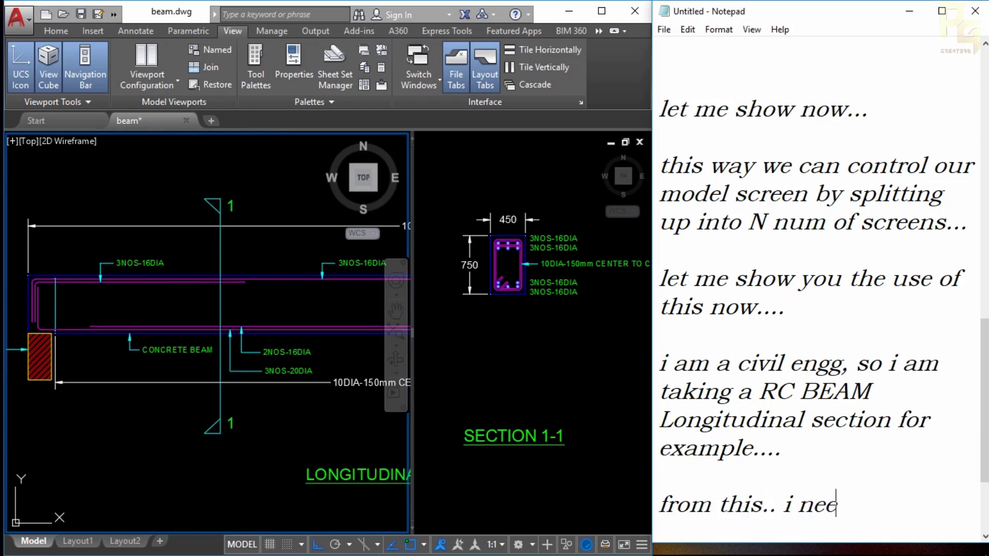
{"action": "type", "text": "d to cr"}
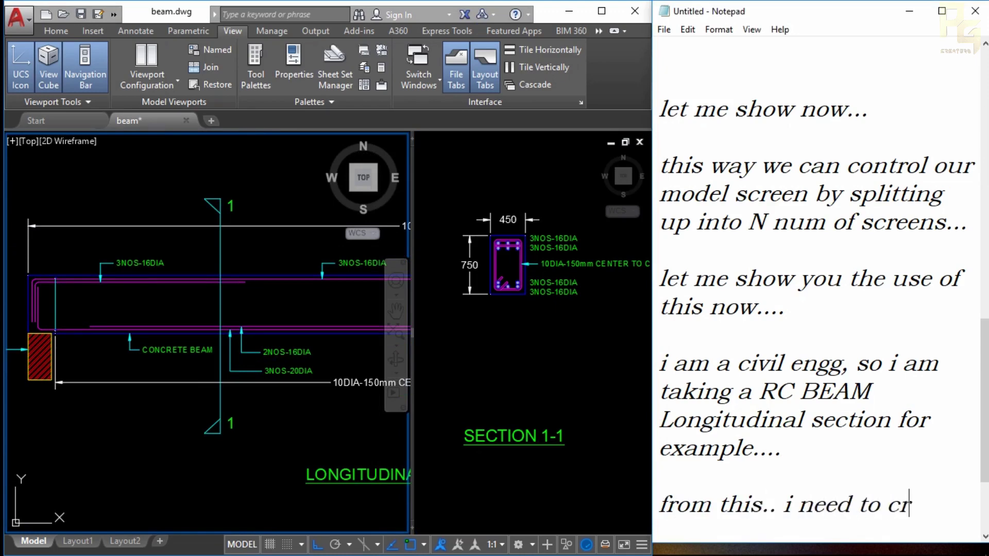
{"action": "type", "text": "eate the s"}
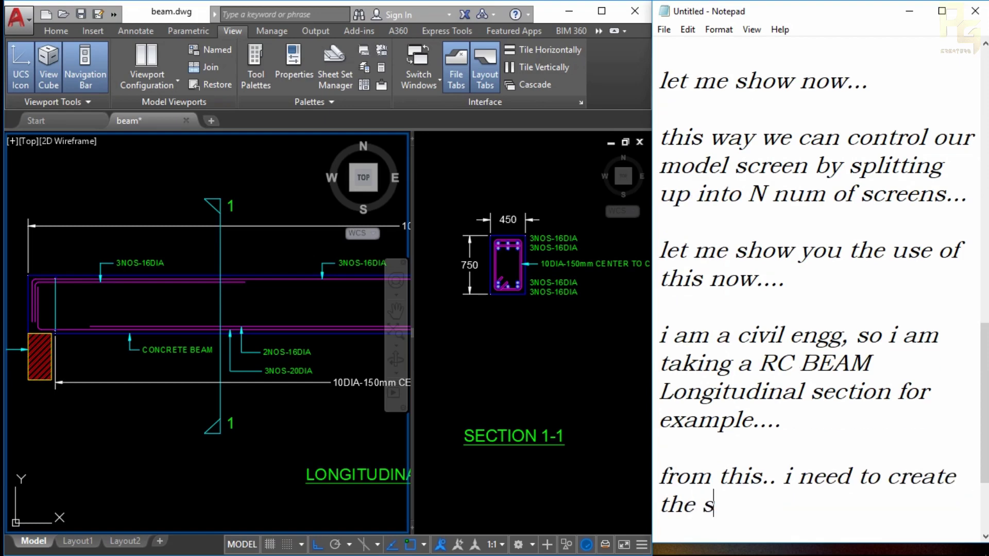
{"action": "type", "text": "ection"}
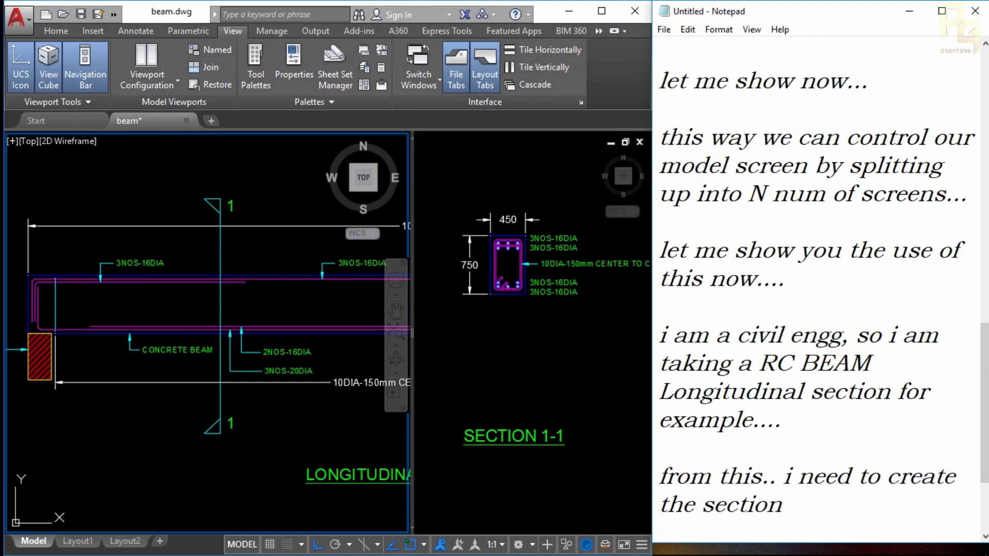
{"action": "type", "text": "1+1"}
{"action": "key", "text": "BackSpace"}
{"action": "key", "text": "BackSpace"}
{"action": "key", "text": "Return"}
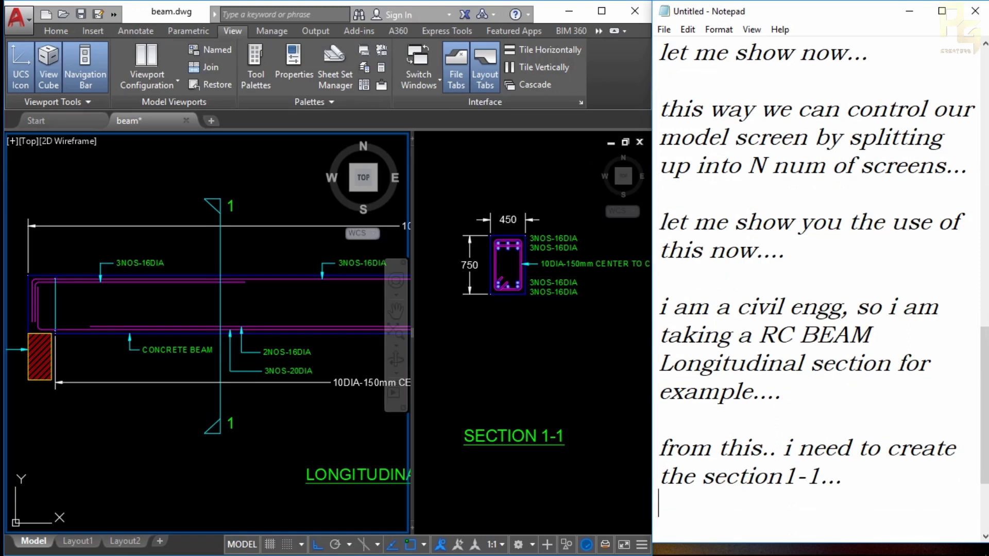
{"action": "left_click", "coordinate": [302, 355]}
{"action": "type", "text": "xl"}
{"action": "key", "text": "Return"}
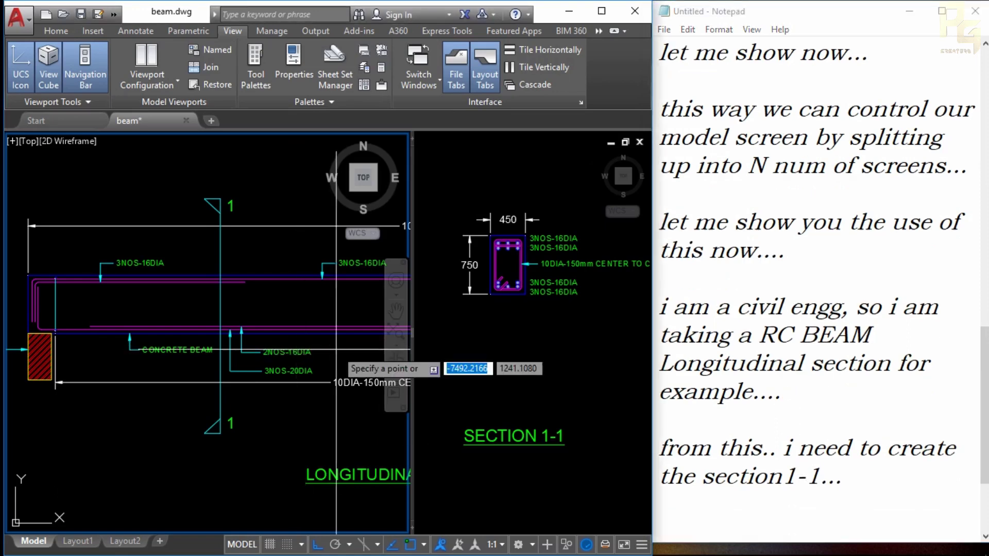
{"action": "left_click", "coordinate": [337, 331]}
{"action": "scroll", "coordinate": [278, 324], "scroll_direction": "up", "scroll_amount": 3}
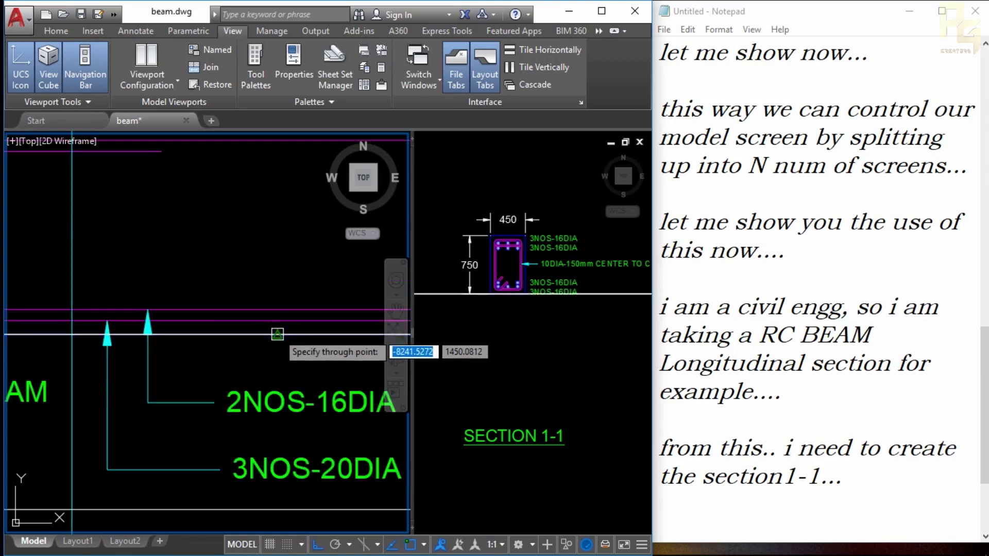
{"action": "scroll", "coordinate": [319, 244], "scroll_direction": "up", "scroll_amount": 3}
{"action": "scroll", "coordinate": [227, 270], "scroll_direction": "down", "scroll_amount": 3}
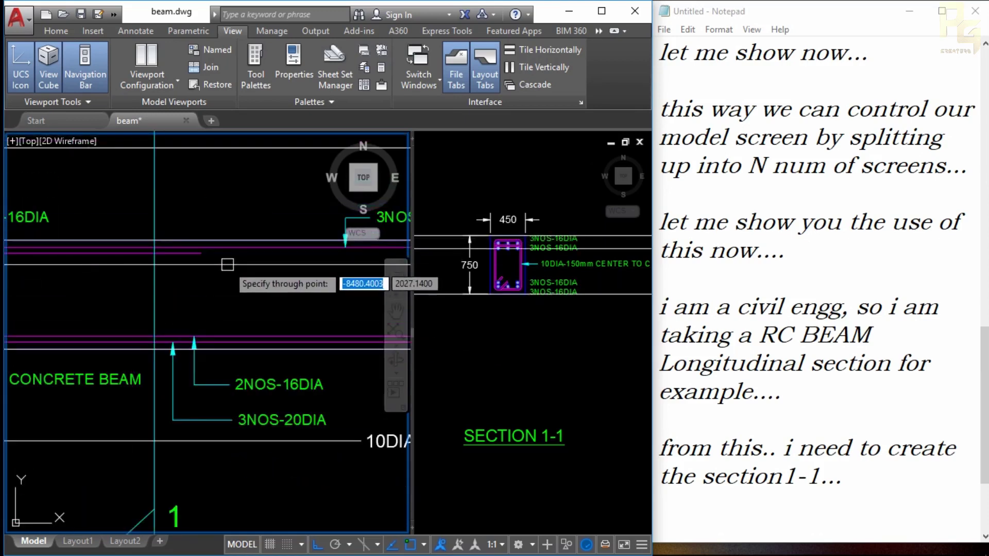
{"action": "scroll", "coordinate": [232, 275], "scroll_direction": "down", "scroll_amount": 5}
{"action": "scroll", "coordinate": [233, 275], "scroll_direction": "up", "scroll_amount": 2}
{"action": "scroll", "coordinate": [216, 281], "scroll_direction": "up", "scroll_amount": 1}
{"action": "scroll", "coordinate": [201, 286], "scroll_direction": "up", "scroll_amount": 2}
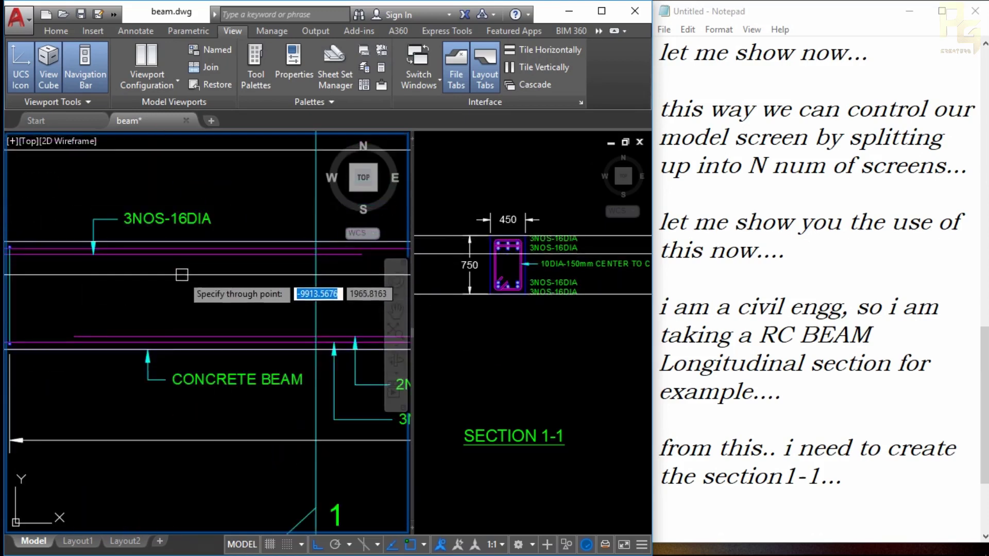
{"action": "scroll", "coordinate": [189, 290], "scroll_direction": "up", "scroll_amount": 2}
{"action": "left_click", "coordinate": [547, 314]}
{"action": "scroll", "coordinate": [515, 288], "scroll_direction": "up", "scroll_amount": 3}
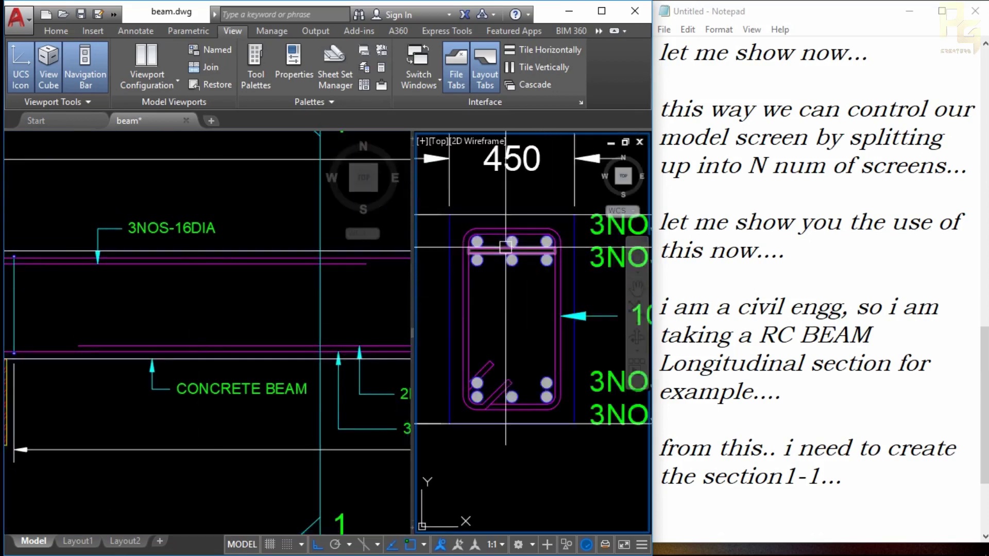
{"action": "scroll", "coordinate": [500, 286], "scroll_direction": "down", "scroll_amount": 3}
{"action": "left_click", "coordinate": [253, 319]}
{"action": "scroll", "coordinate": [242, 314], "scroll_direction": "down", "scroll_amount": 2}
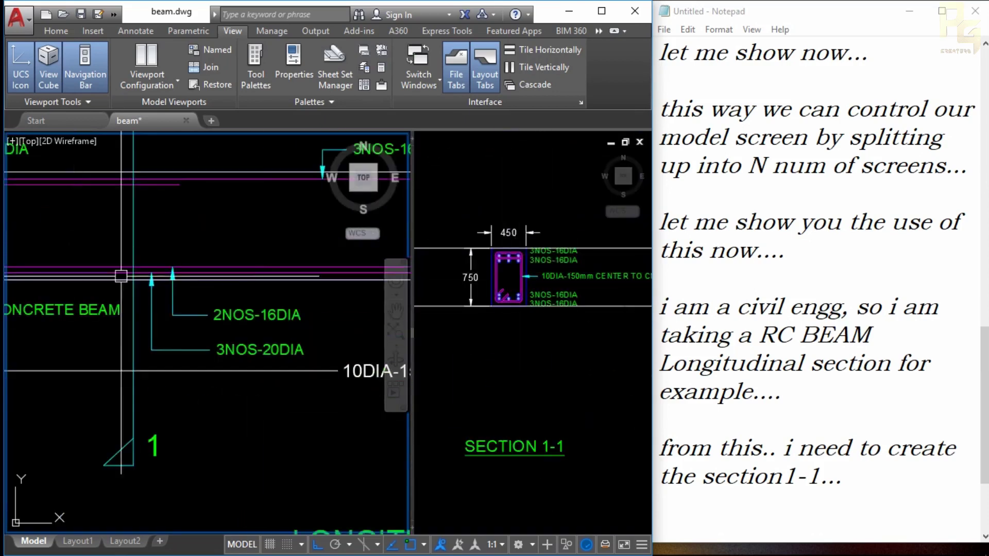
{"action": "scroll", "coordinate": [206, 309], "scroll_direction": "down", "scroll_amount": 2}
{"action": "scroll", "coordinate": [203, 306], "scroll_direction": "down", "scroll_amount": 2}
{"action": "scroll", "coordinate": [212, 330], "scroll_direction": "up", "scroll_amount": 2}
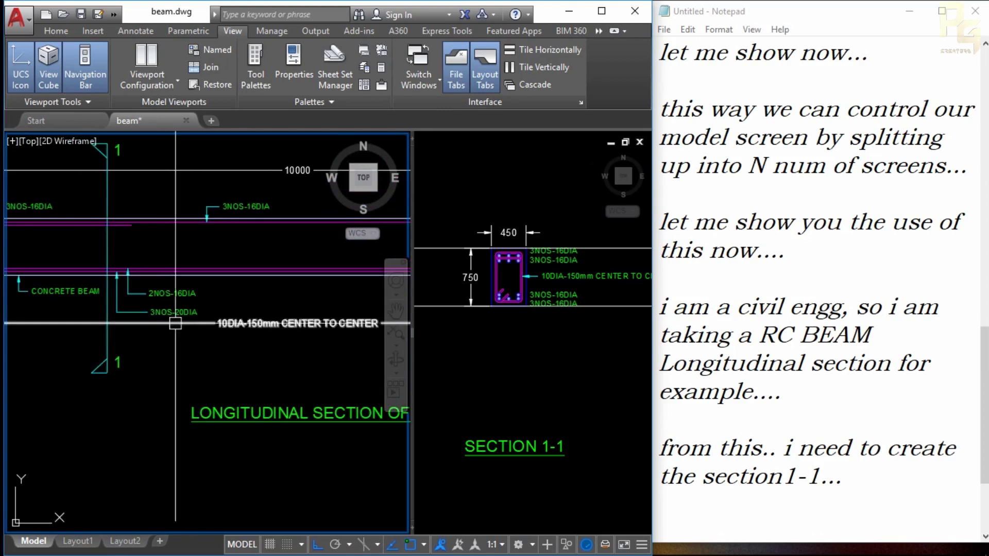
{"action": "middle_click_drag", "start_coordinate": [216, 356], "coordinate": [253, 395]}
{"action": "scroll", "coordinate": [101, 293], "scroll_direction": "up", "scroll_amount": 3}
{"action": "left_click", "coordinate": [710, 332]}
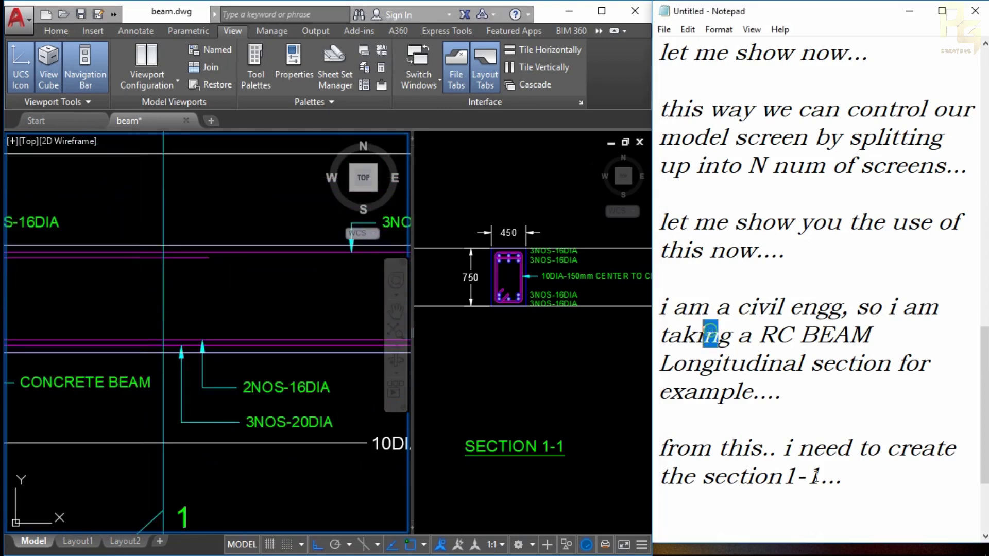
{"action": "left_click", "coordinate": [854, 485]}
{"action": "middle_click_drag", "start_coordinate": [403, 327], "coordinate": [354, 347]}
{"action": "left_click", "coordinate": [855, 486]}
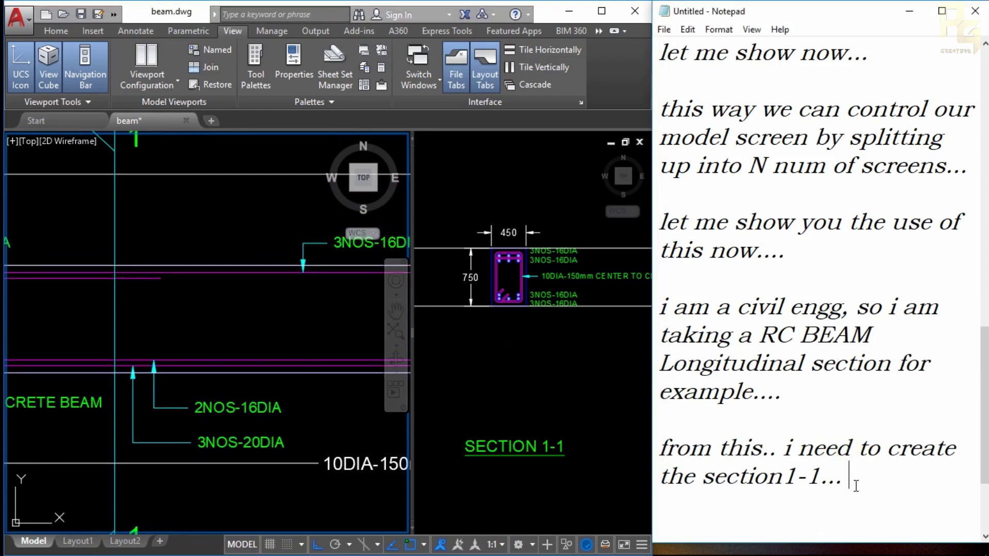
Step: Add the note 'i l check the sizes first & then the reinforcements..'
{"action": "key", "text": "Return"}
{"action": "key", "text": "Return"}
{"action": "type", "text": "i"}
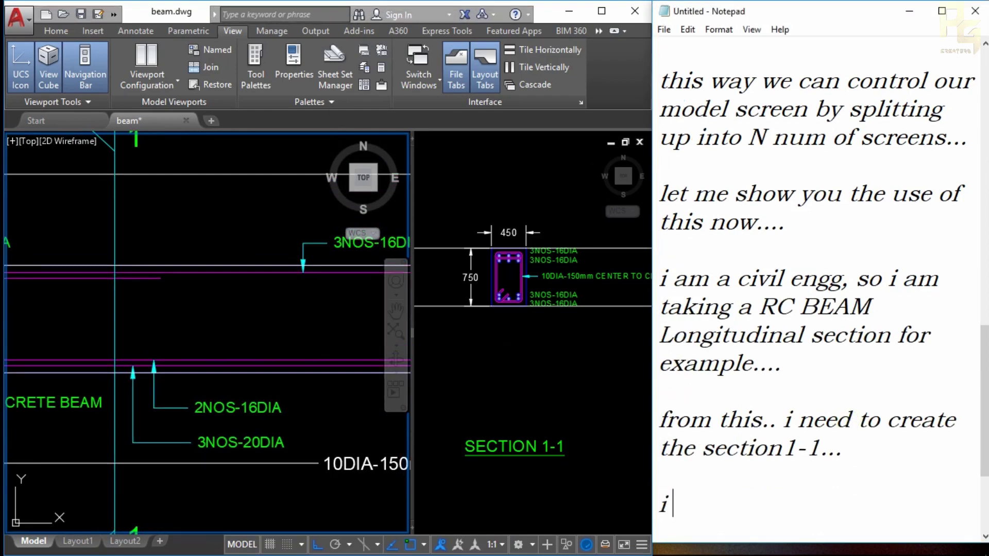
{"action": "type", "text": "1"}
{"action": "key", "text": "BackSpace"}
{"action": "type", "text": "c"}
{"action": "type", "text": "heck the "}
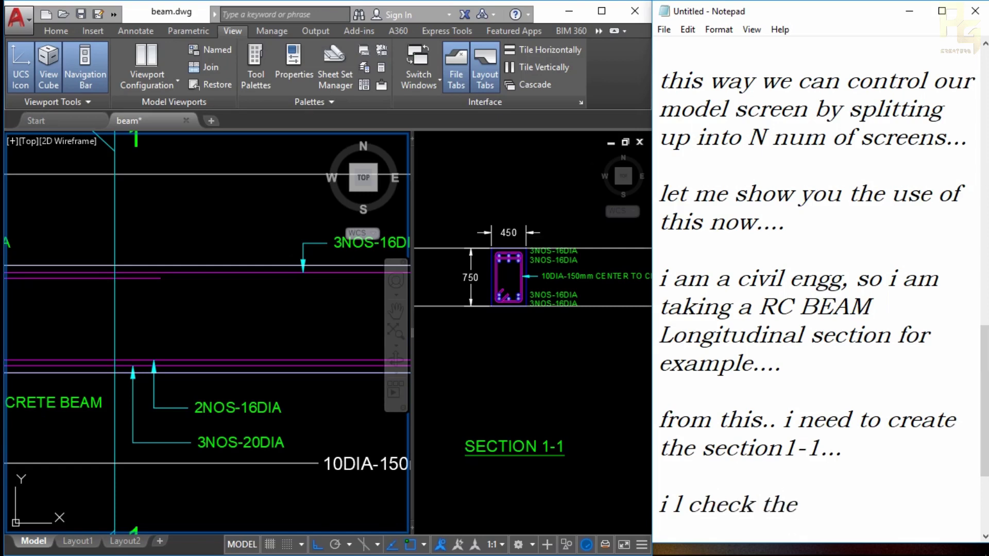
{"action": "type", "text": "sizes "}
{"action": "type", "text": "first &"}
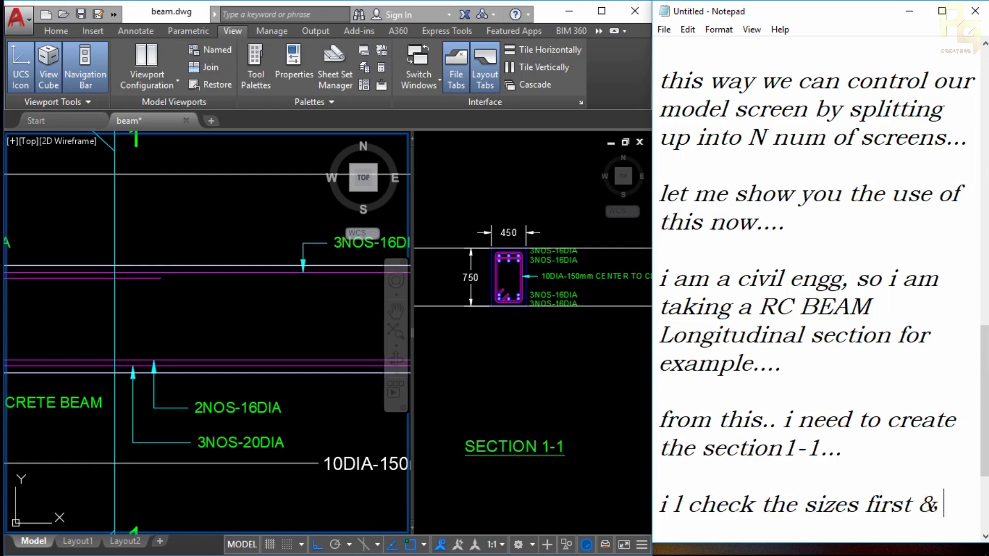
{"action": "type", "text": " then the rein"}
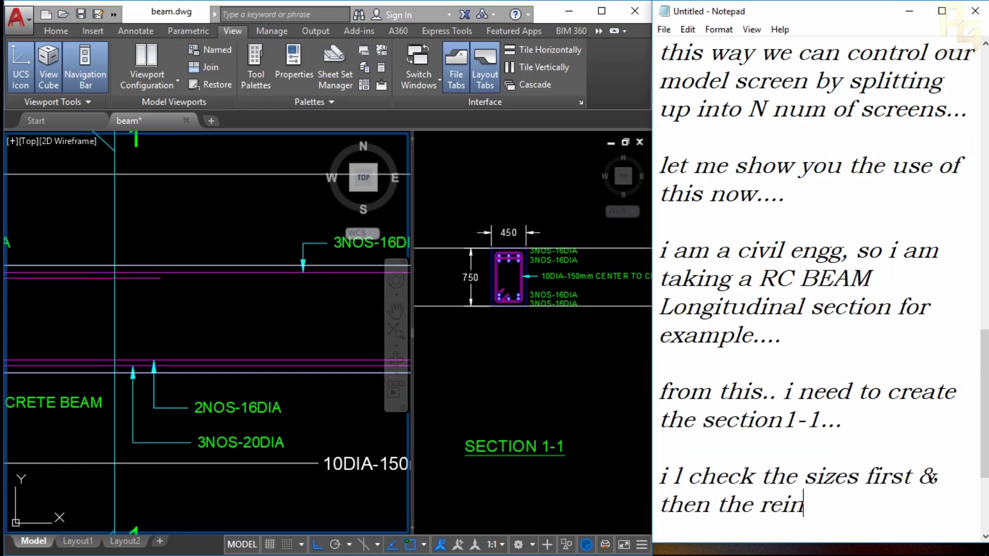
{"action": "type", "text": "forcements"}
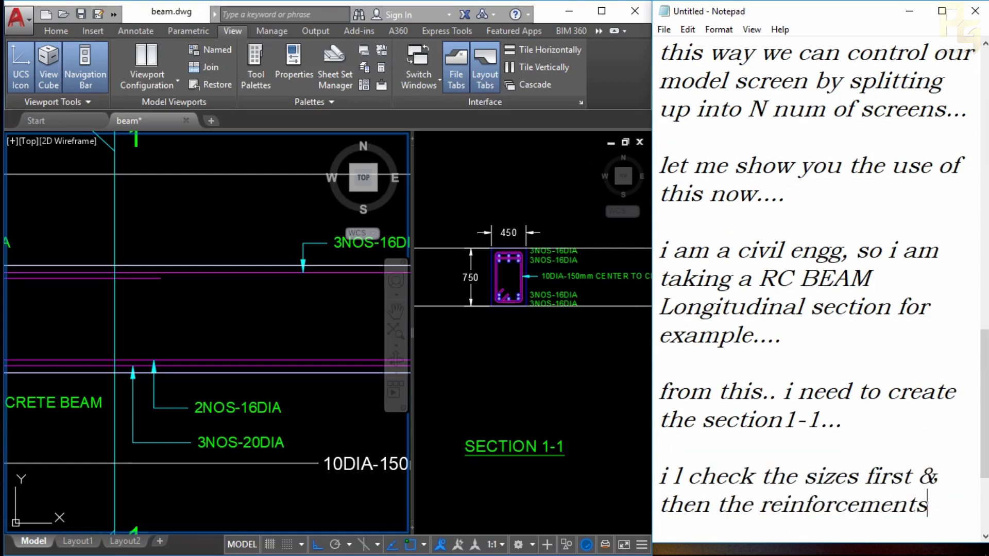
{"action": "type", "text": ".."}
{"action": "key", "text": "Return"}
{"action": "key", "text": "Return"}
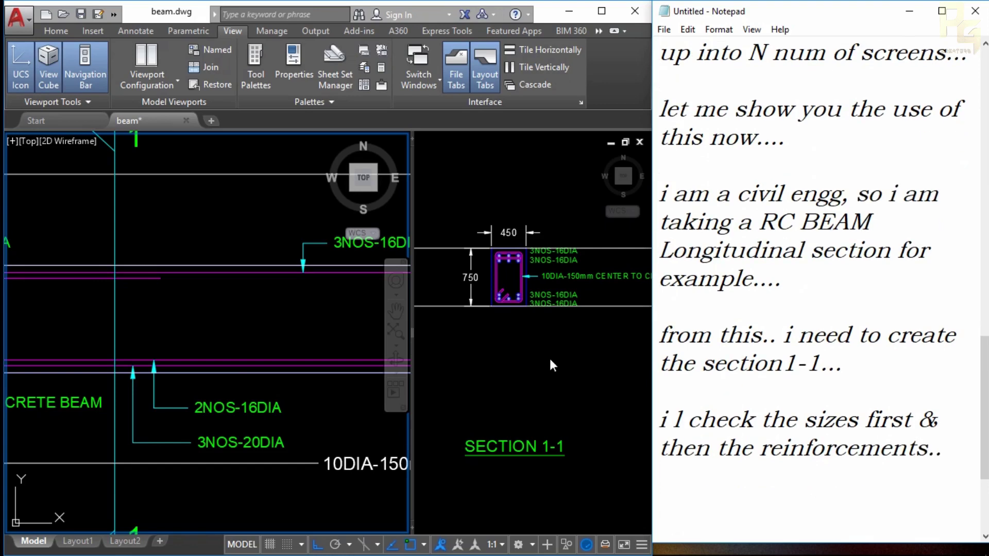
Step: Pan the longitudinal section to its 10000 dimension and zoom Section 1-1 onto its bar labels
{"action": "middle_click_drag", "start_coordinate": [265, 304], "coordinate": [121, 303]}
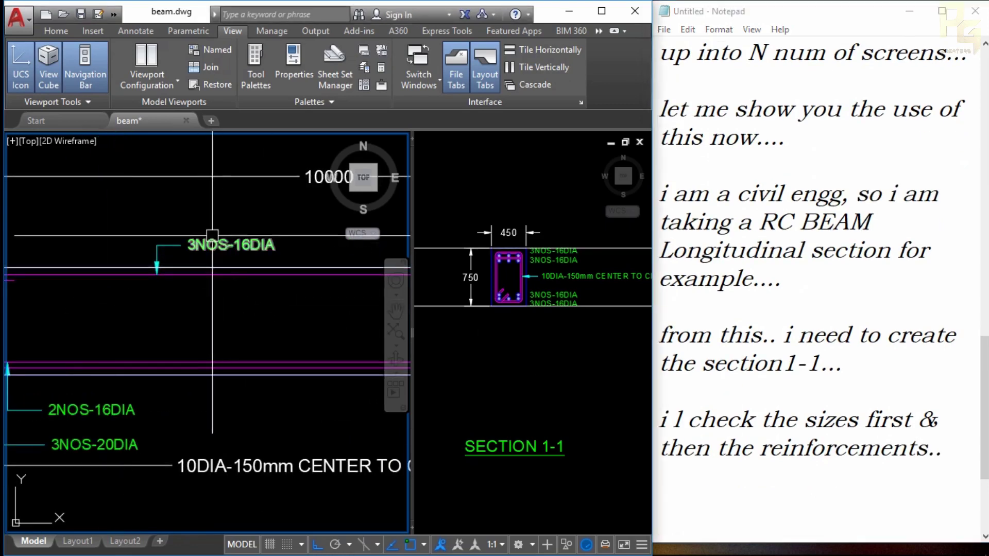
{"action": "left_click", "coordinate": [541, 309]}
{"action": "scroll", "coordinate": [541, 289], "scroll_direction": "up", "scroll_amount": 3}
{"action": "left_click", "coordinate": [566, 252]}
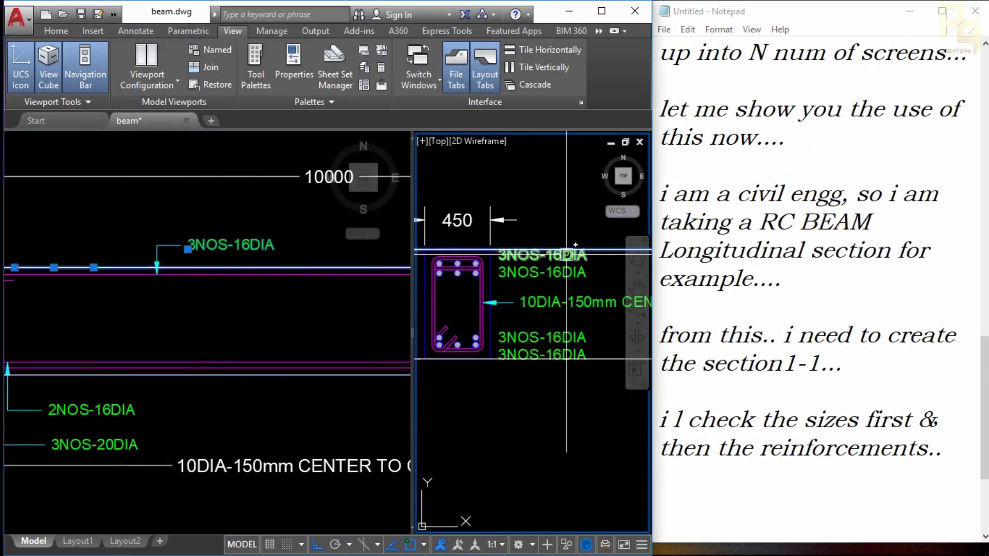
{"action": "key", "text": "Escape"}
{"action": "left_click", "coordinate": [188, 301]}
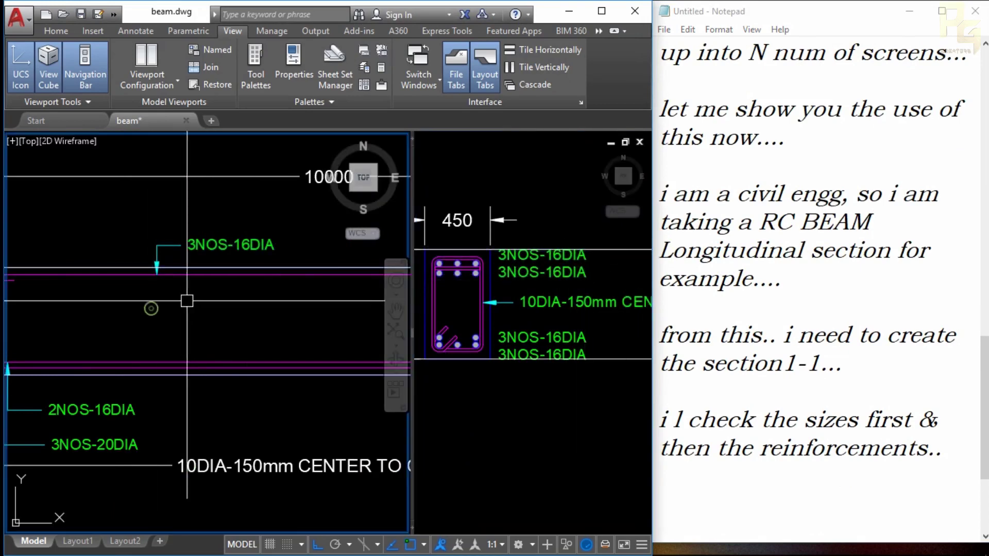
{"action": "scroll", "coordinate": [187, 301], "scroll_direction": "down", "scroll_amount": 3}
{"action": "scroll", "coordinate": [154, 310], "scroll_direction": "up", "scroll_amount": 2}
{"action": "scroll", "coordinate": [134, 308], "scroll_direction": "up", "scroll_amount": 2}
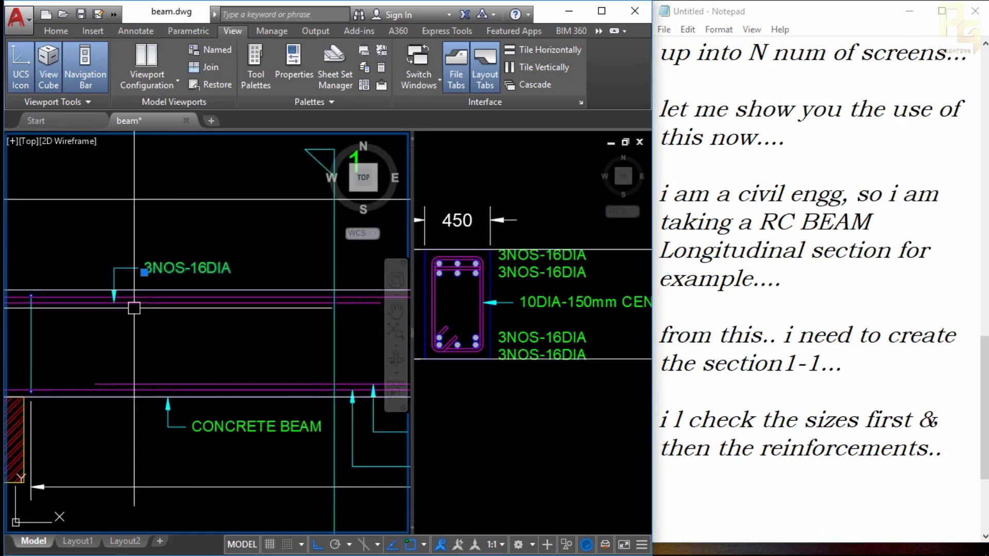
{"action": "left_click", "coordinate": [535, 319]}
{"action": "left_click", "coordinate": [199, 309]}
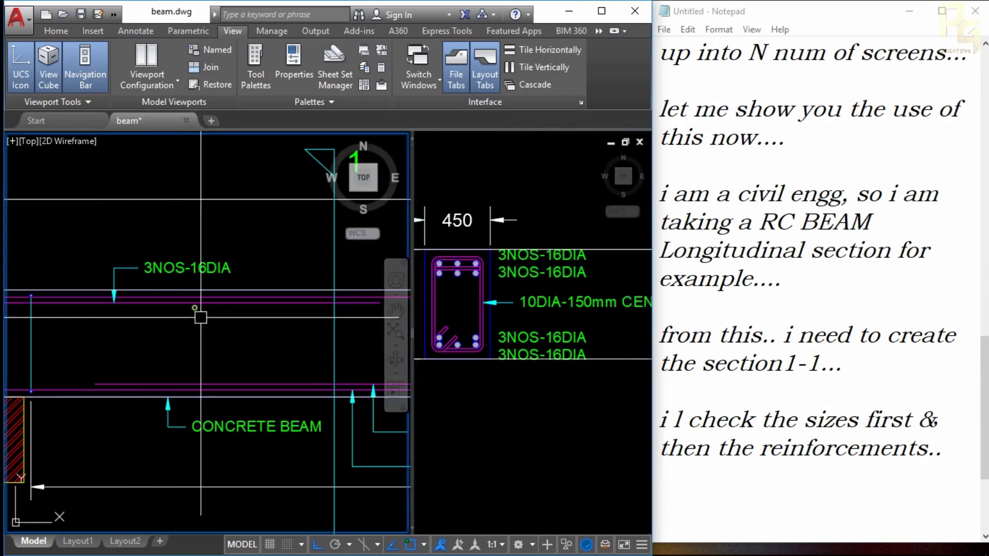
{"action": "mouse_move", "coordinate": [198, 309]}
{"action": "middle_mouse_down"}
{"action": "mouse_move", "coordinate": [192, 294]}
{"action": "mouse_move", "coordinate": [38, 270]}
{"action": "middle_mouse_up"}
{"action": "left_click", "coordinate": [509, 411]}
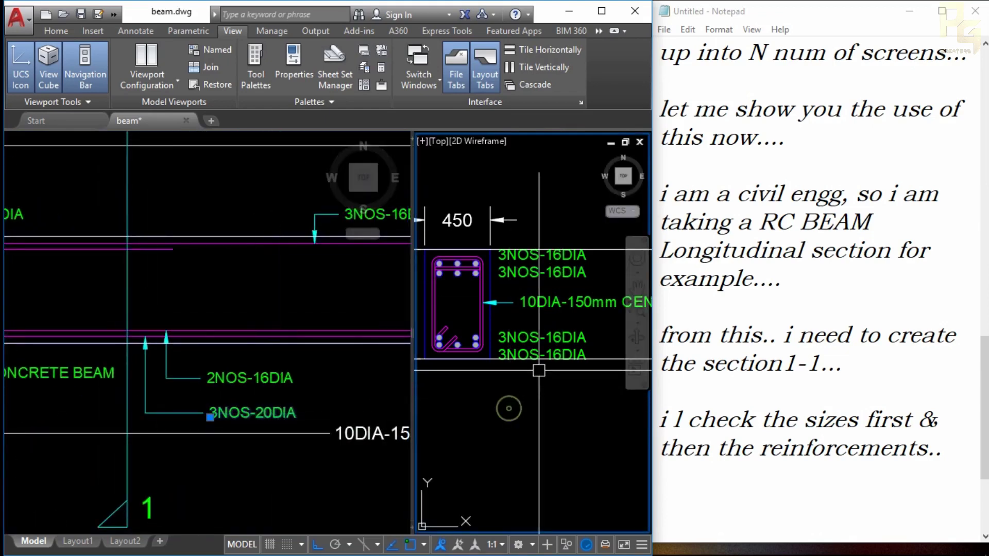
{"action": "scroll", "coordinate": [536, 356], "scroll_direction": "up", "scroll_amount": 4}
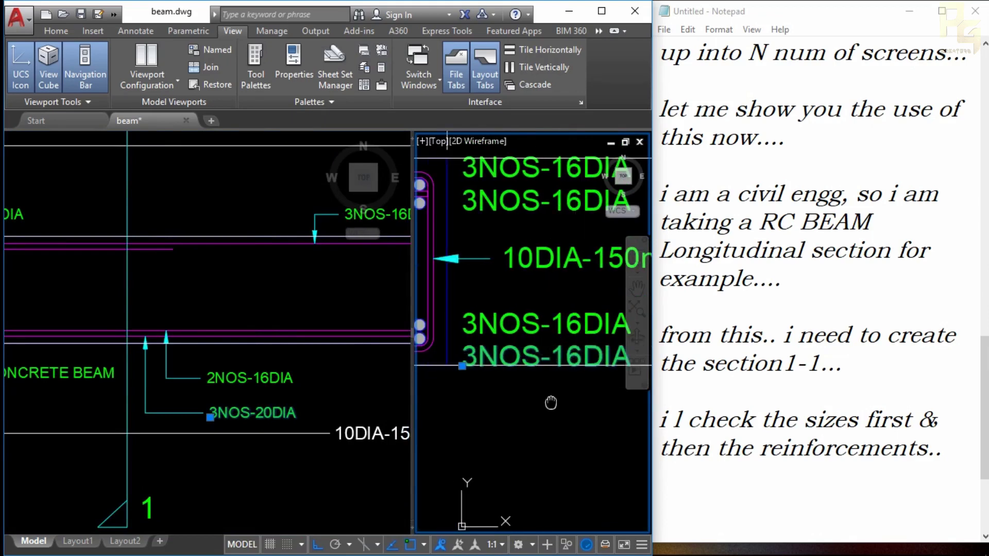
{"action": "middle_click_drag", "start_coordinate": [536, 356], "coordinate": [576, 356]}
{"action": "middle_click_drag", "start_coordinate": [530, 390], "coordinate": [514, 391]}
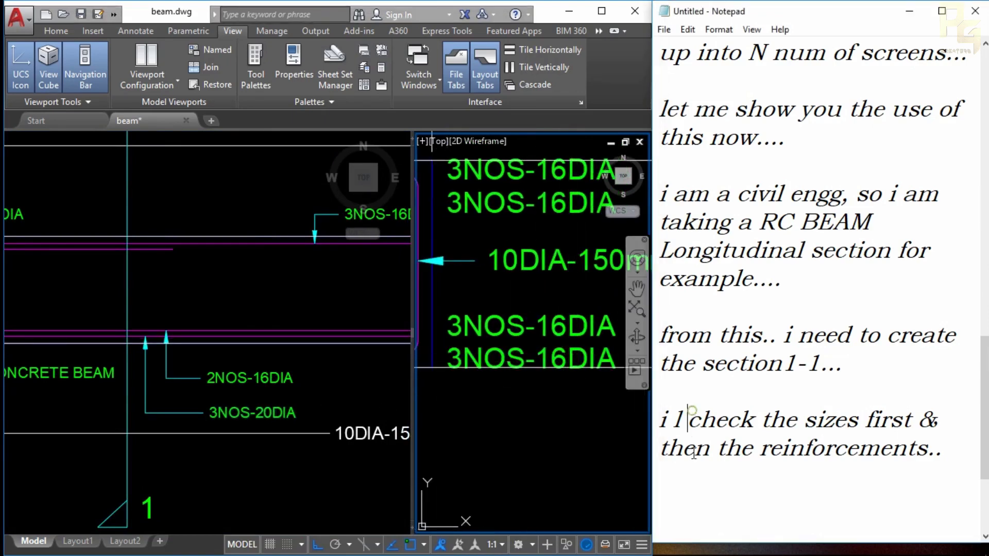
{"action": "left_click", "coordinate": [671, 468]}
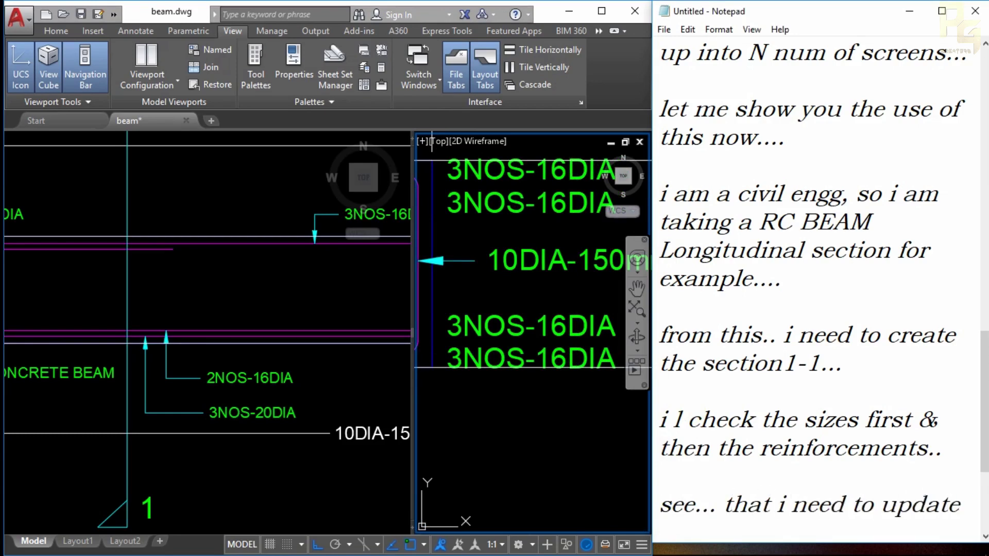
Step: Change the diameter in Section 1-1's lowest 3NOS-16DIA bar label to 20
{"action": "key", "text": "Return"}
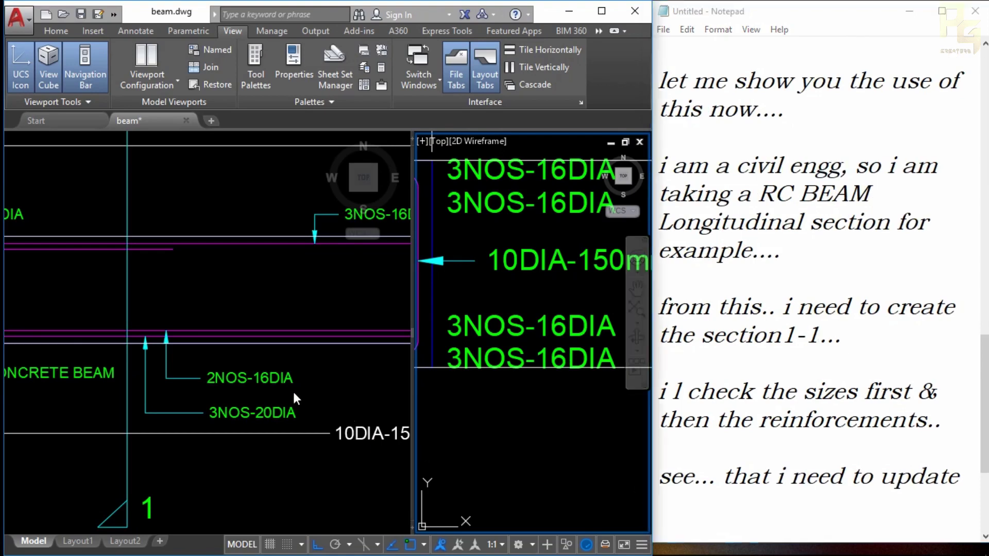
{"action": "left_click", "coordinate": [253, 413]}
{"action": "left_click", "coordinate": [549, 355]}
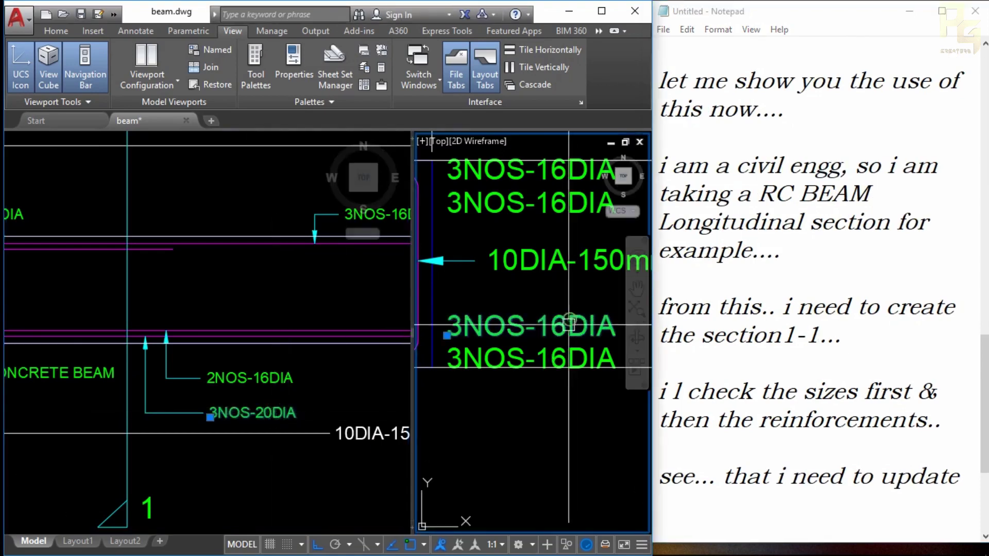
{"action": "left_click", "coordinate": [530, 360]}
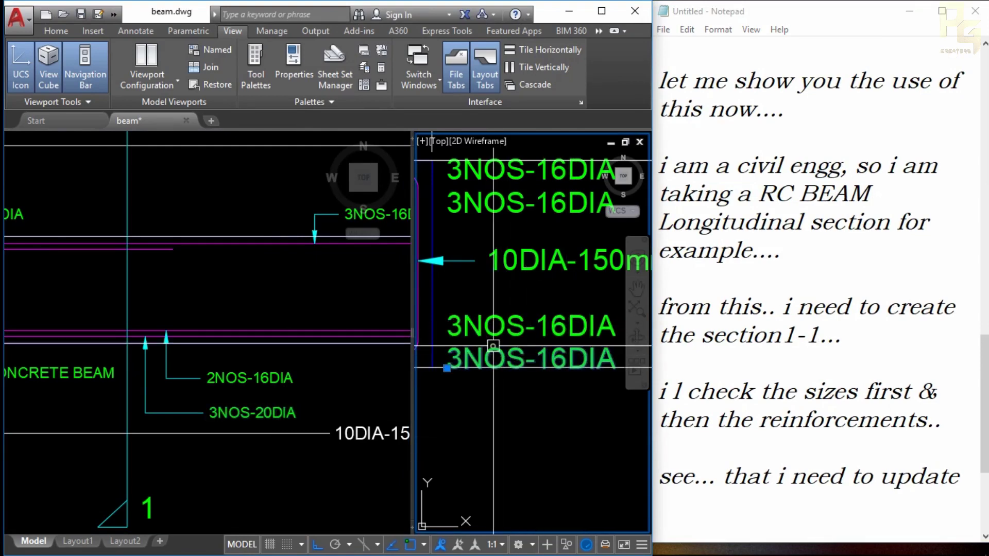
{"action": "double_click", "coordinate": [548, 367]}
{"action": "left_click", "coordinate": [548, 367]}
{"action": "type", "text": "2"}
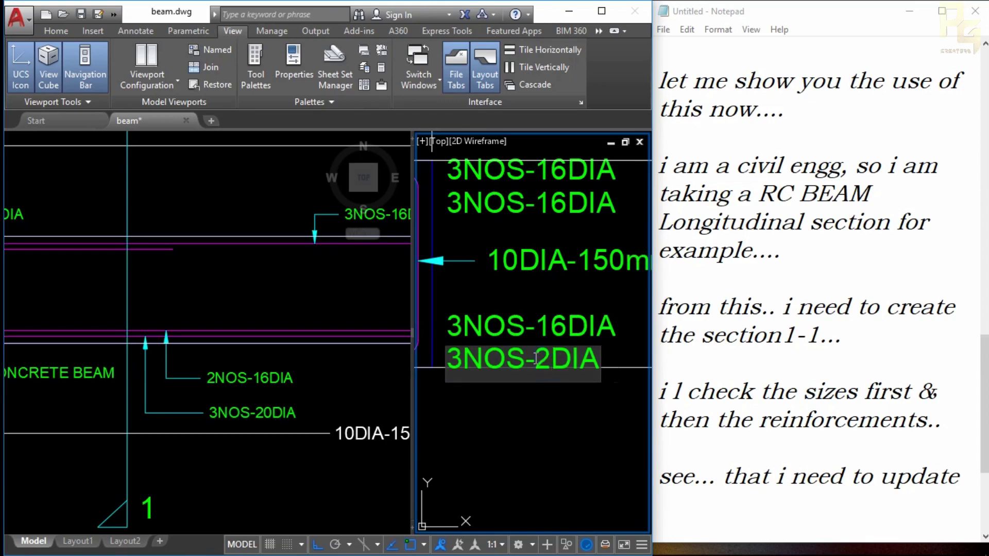
{"action": "type", "text": "0"}
{"action": "left_click", "coordinate": [542, 444]}
Step: Frame Section 1-1's 450-wide cross-section with its bars, stirrups and labels in the right viewport
{"action": "left_click", "coordinate": [180, 375]}
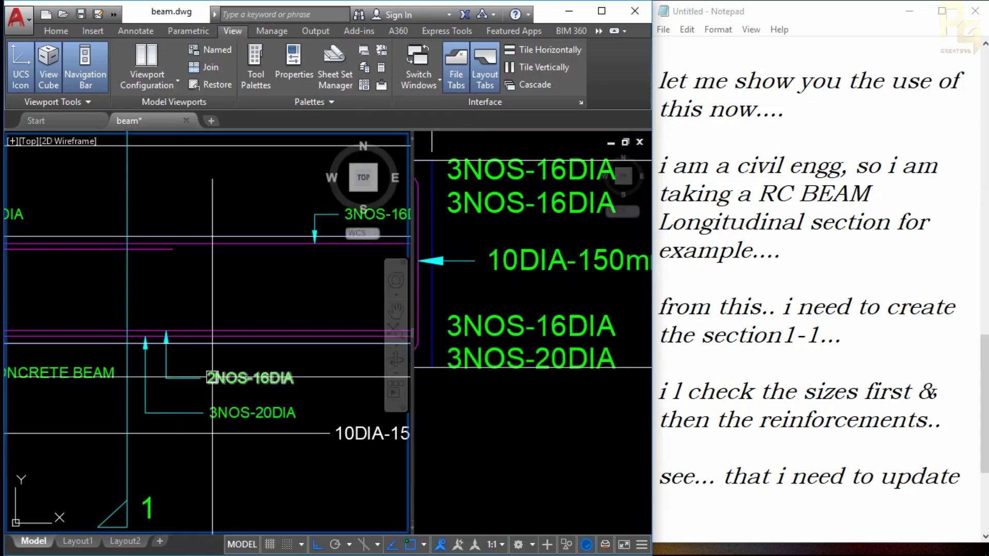
{"action": "middle_click_drag", "start_coordinate": [180, 375], "coordinate": [211, 386]}
{"action": "left_click", "coordinate": [526, 372]}
{"action": "middle_click_drag", "start_coordinate": [525, 372], "coordinate": [633, 388]}
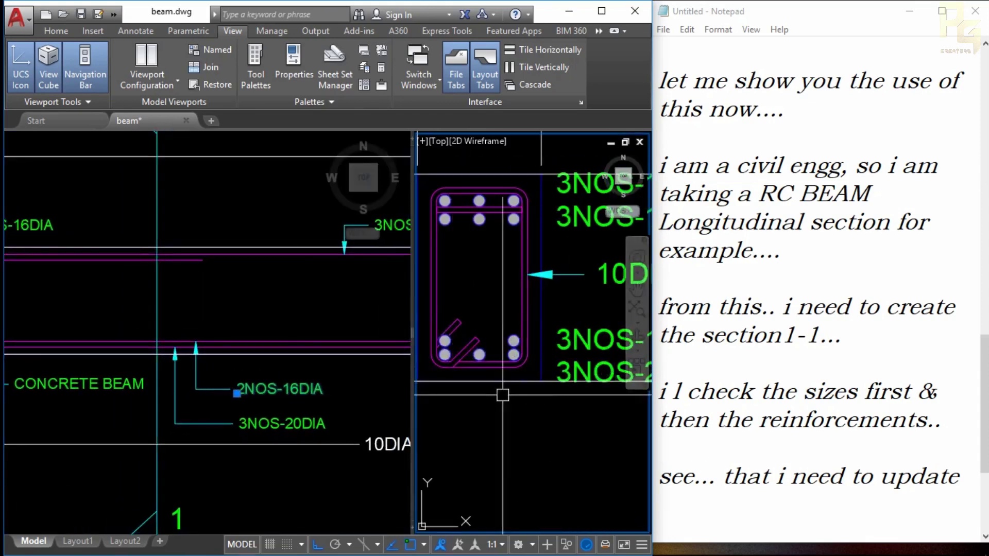
{"action": "middle_click_drag", "start_coordinate": [582, 337], "coordinate": [469, 332]}
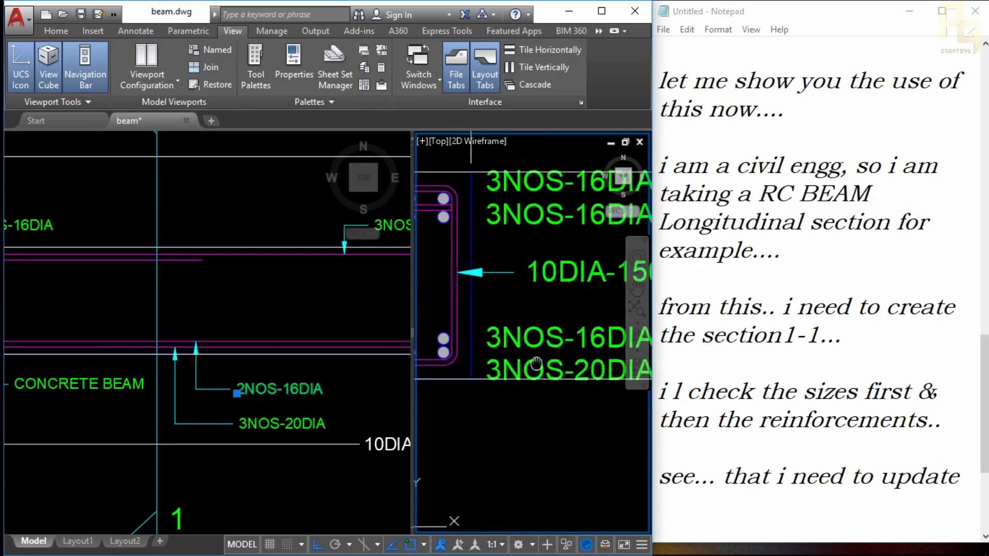
{"action": "double_click", "coordinate": [521, 335]}
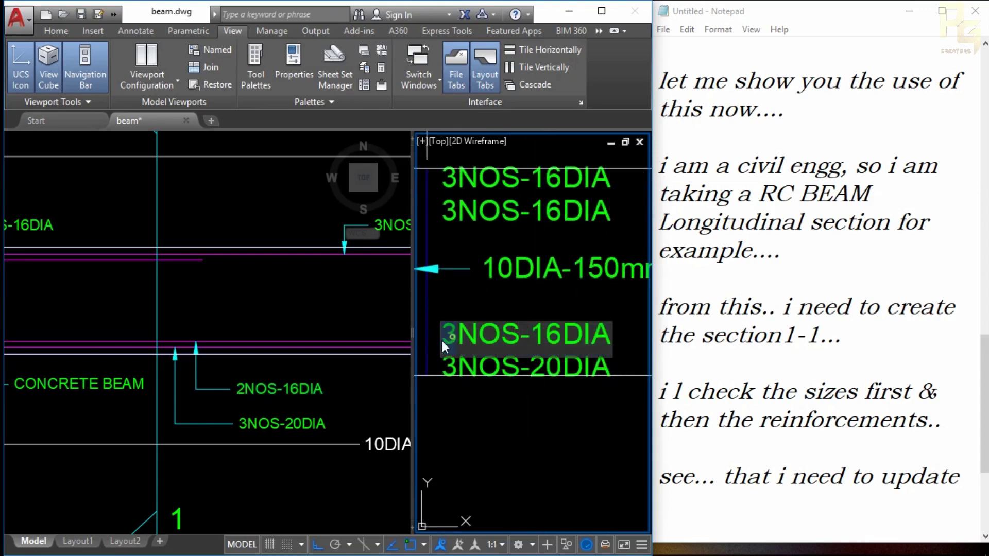
{"action": "key", "text": "Escape"}
{"action": "scroll", "coordinate": [516, 397], "scroll_direction": "down", "scroll_amount": 6}
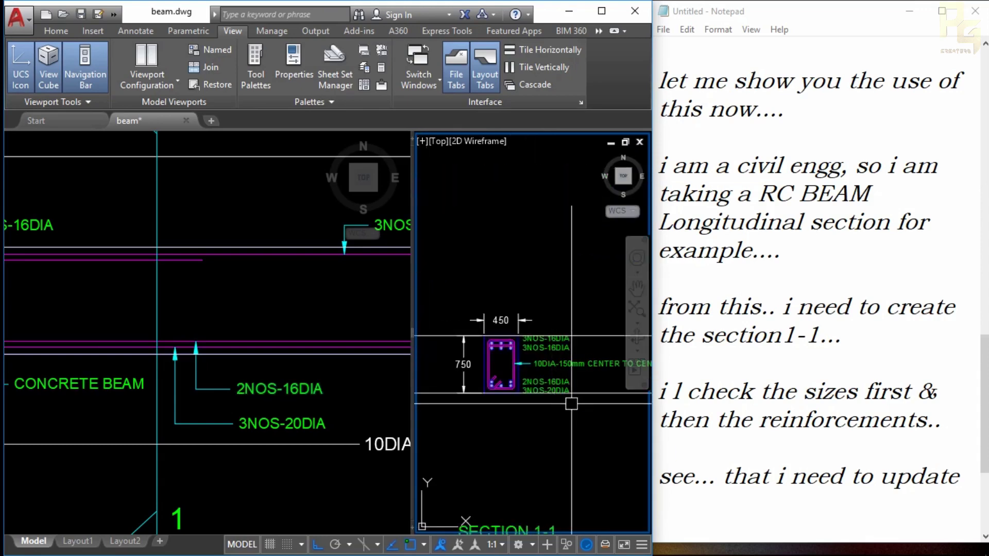
{"action": "middle_click_drag", "start_coordinate": [537, 403], "coordinate": [490, 333]}
{"action": "left_click_drag", "start_coordinate": [490, 334], "coordinate": [618, 282]}
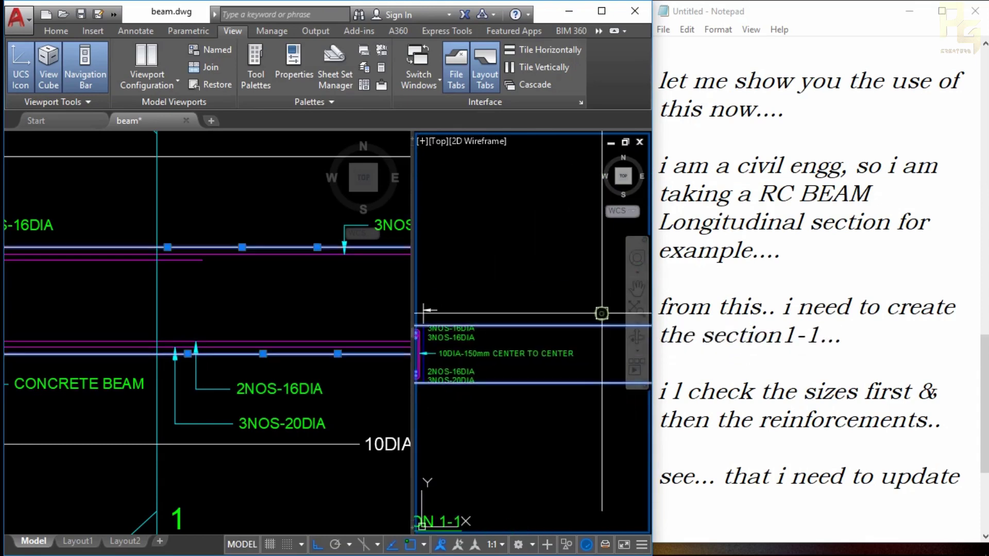
{"action": "key", "text": "Escape"}
{"action": "middle_click_drag", "start_coordinate": [515, 360], "coordinate": [526, 357]}
Step: Pan and zoom the longitudinal section to the 2-2 section mark at the beam's right end
{"action": "middle_click_drag", "start_coordinate": [107, 328], "coordinate": [236, 349]}
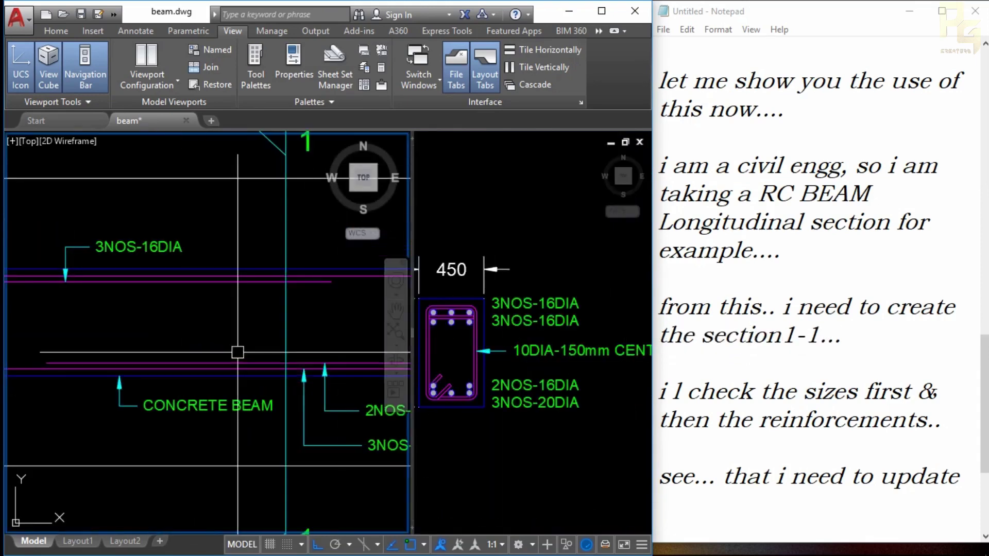
{"action": "scroll", "coordinate": [267, 342], "scroll_direction": "down", "scroll_amount": 2}
{"action": "scroll", "coordinate": [207, 311], "scroll_direction": "down", "scroll_amount": 2}
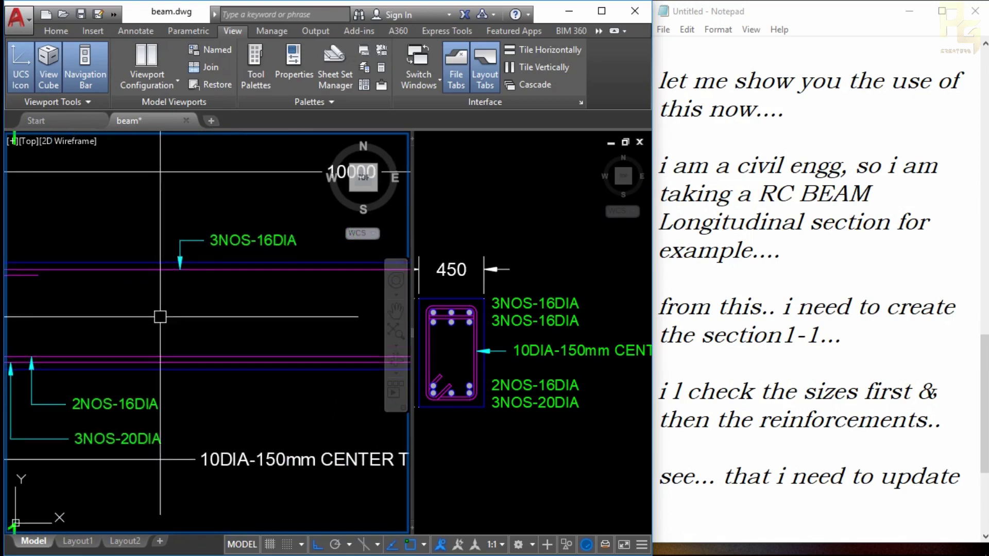
{"action": "scroll", "coordinate": [207, 311], "scroll_direction": "down", "scroll_amount": 1}
{"action": "middle_click_drag", "start_coordinate": [355, 318], "coordinate": [252, 318]}
{"action": "scroll", "coordinate": [253, 318], "scroll_direction": "up", "scroll_amount": 2}
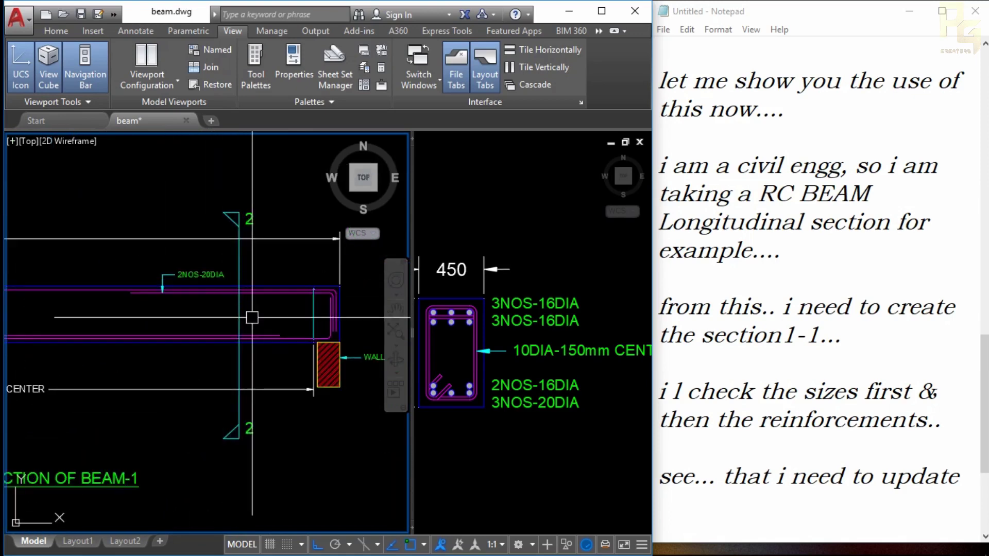
{"action": "scroll", "coordinate": [252, 318], "scroll_direction": "up", "scroll_amount": 2}
{"action": "scroll", "coordinate": [253, 318], "scroll_direction": "down", "scroll_amount": 1}
{"action": "scroll", "coordinate": [252, 318], "scroll_direction": "down", "scroll_amount": 2}
{"action": "left_click", "coordinate": [925, 446]}
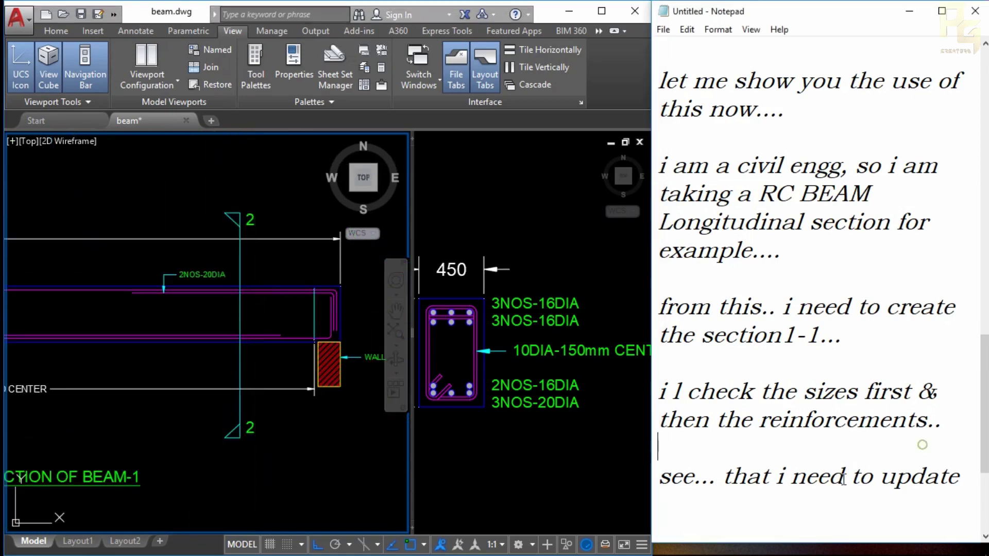
Step: Write 'now i have to make the section 2-2...' and 'see... how it works now...' on separate lines
{"action": "key", "text": "Return"}
{"action": "type", "text": "now i have to"}
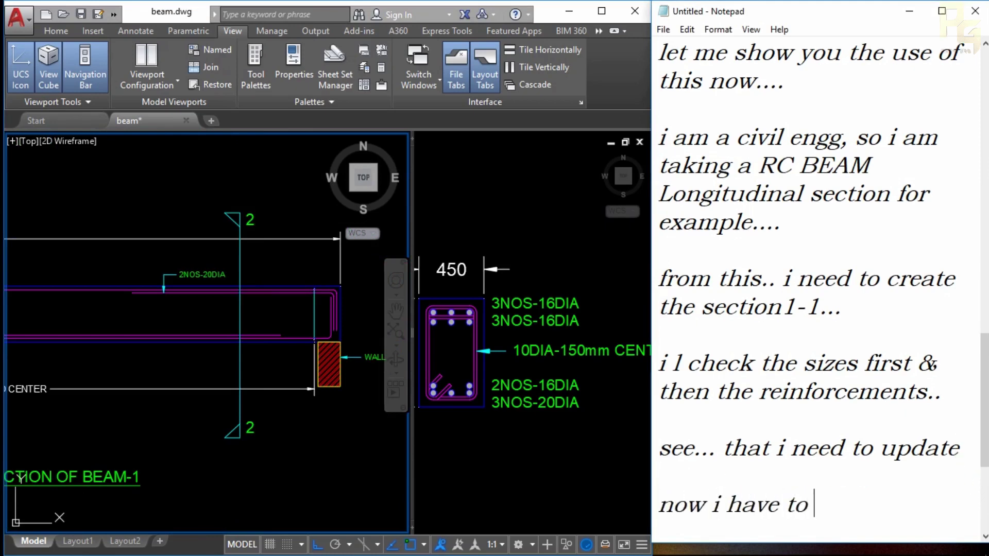
{"action": "type", "text": "make the se"}
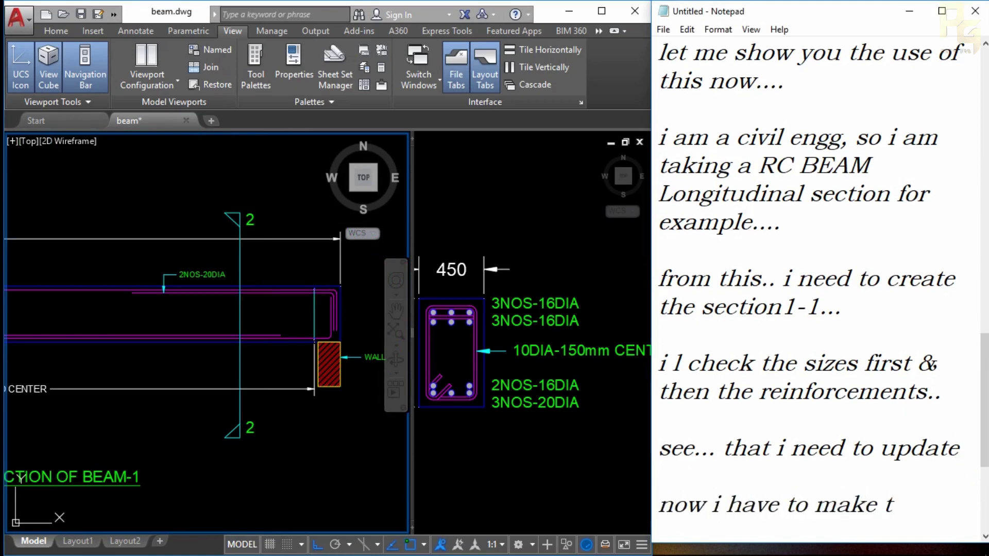
{"action": "type", "text": "ction 2-2"}
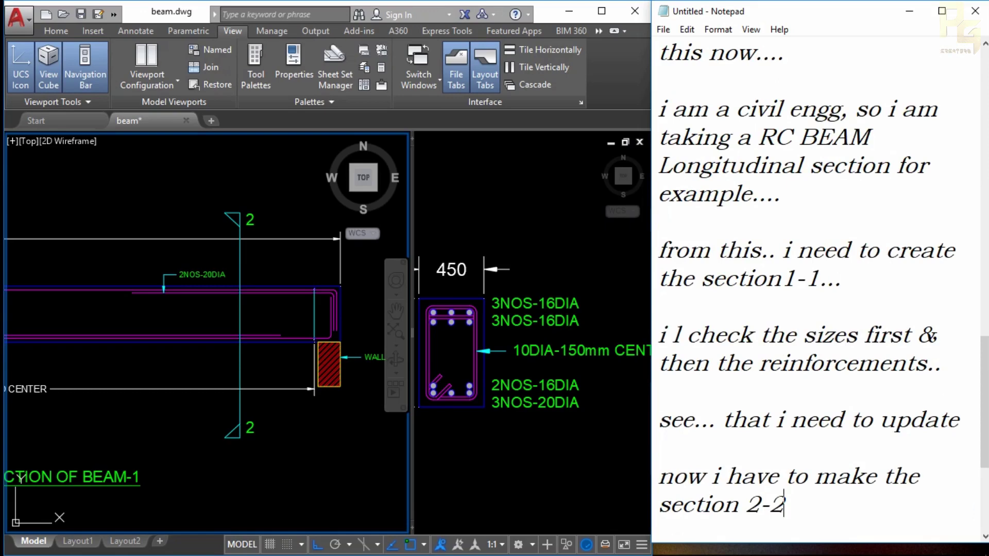
{"action": "key", "text": "Return"}
{"action": "key", "text": "Return"}
{"action": "type", "text": "see."}
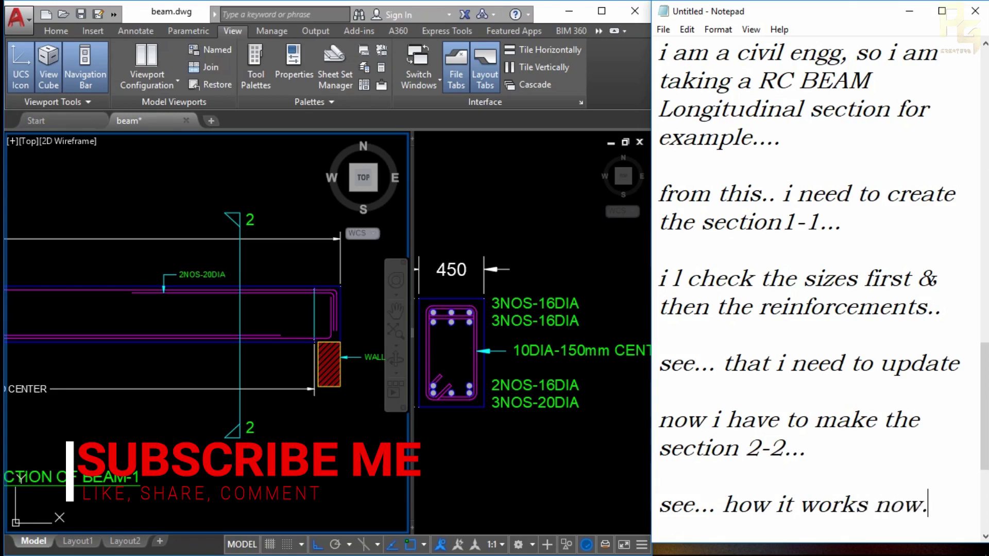
{"action": "type", "text": ".."}
{"action": "key", "text": "Return"}
{"action": "key", "text": "Return"}
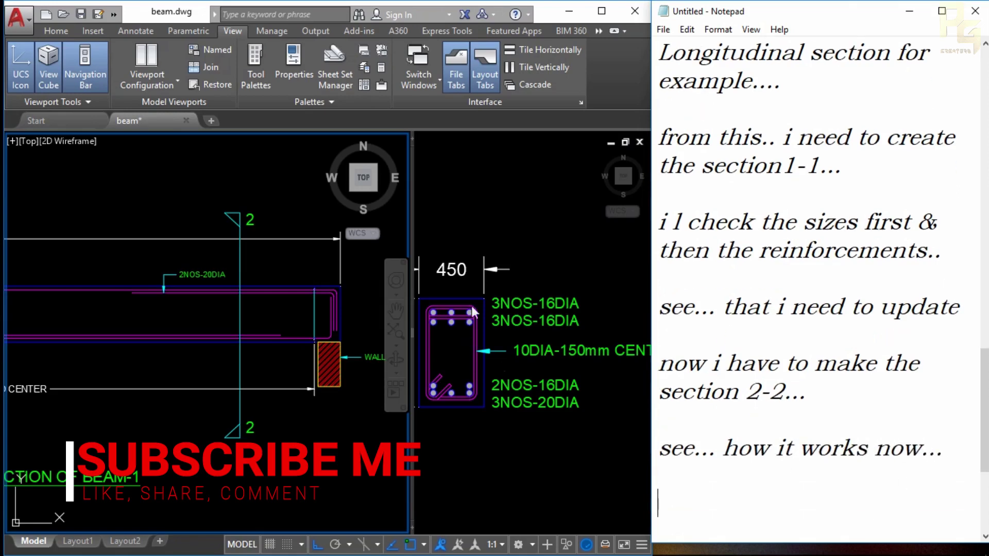
Step: Crossing-select all of Section 1-1 and copy it with CO to a new position
{"action": "left_click", "coordinate": [473, 312]}
{"action": "left_click", "coordinate": [306, 290]}
{"action": "scroll", "coordinate": [306, 290], "scroll_direction": "up", "scroll_amount": 5}
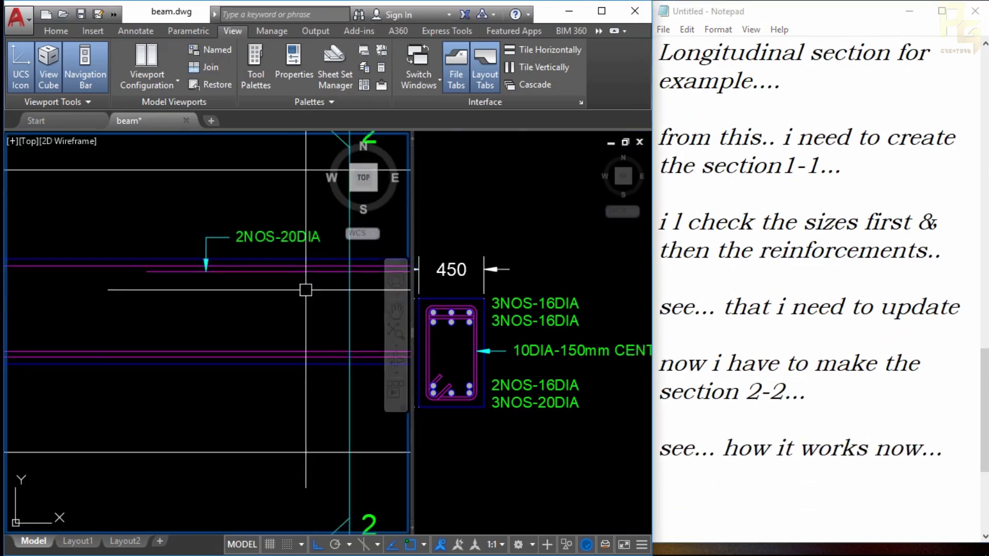
{"action": "scroll", "coordinate": [306, 290], "scroll_direction": "down", "scroll_amount": 3}
{"action": "left_click", "coordinate": [567, 344]}
{"action": "scroll", "coordinate": [568, 344], "scroll_direction": "down", "scroll_amount": 5}
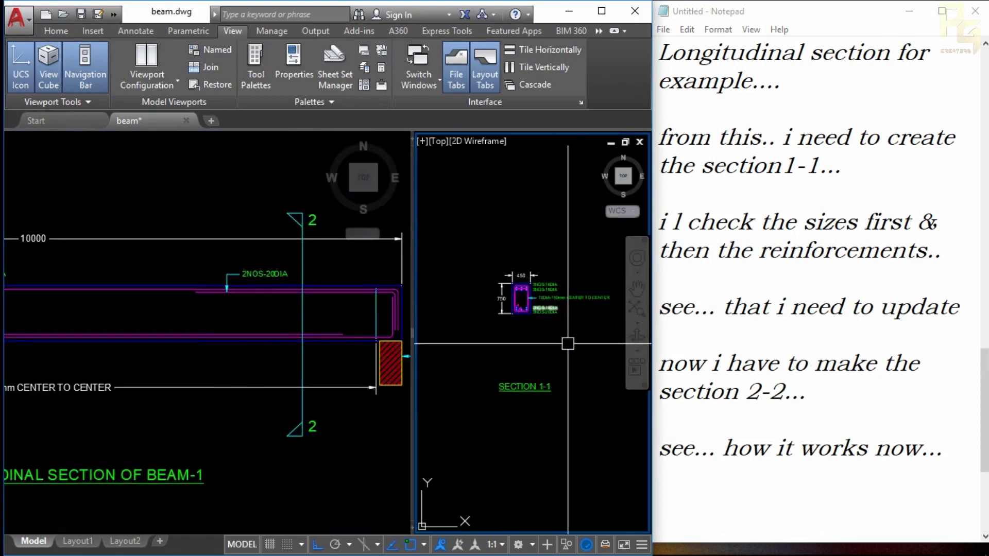
{"action": "left_click", "coordinate": [629, 273]}
{"action": "left_click", "coordinate": [492, 407]}
{"action": "middle_click_drag", "start_coordinate": [536, 344], "coordinate": [482, 341]}
{"action": "type", "text": "co"}
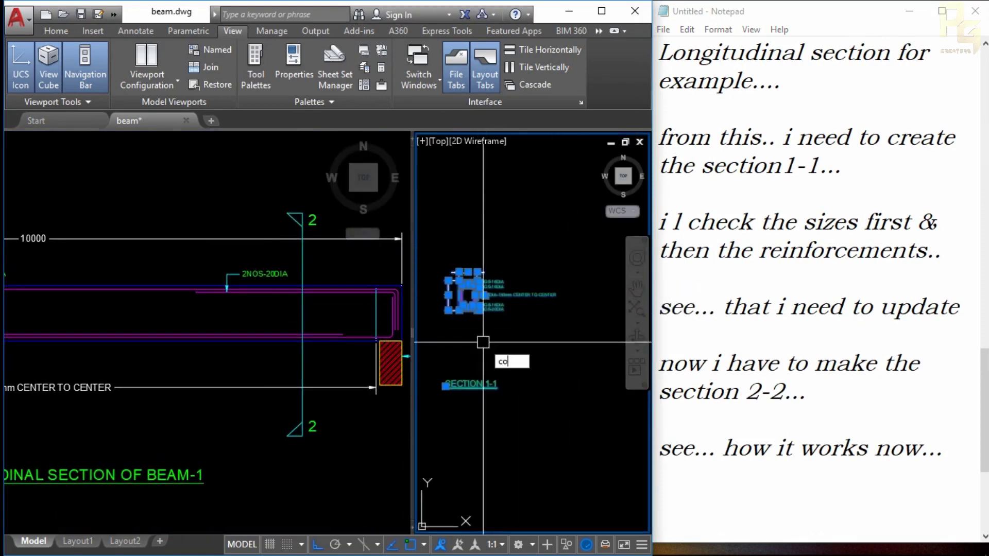
{"action": "key", "text": "Return"}
{"action": "left_click", "coordinate": [483, 342]}
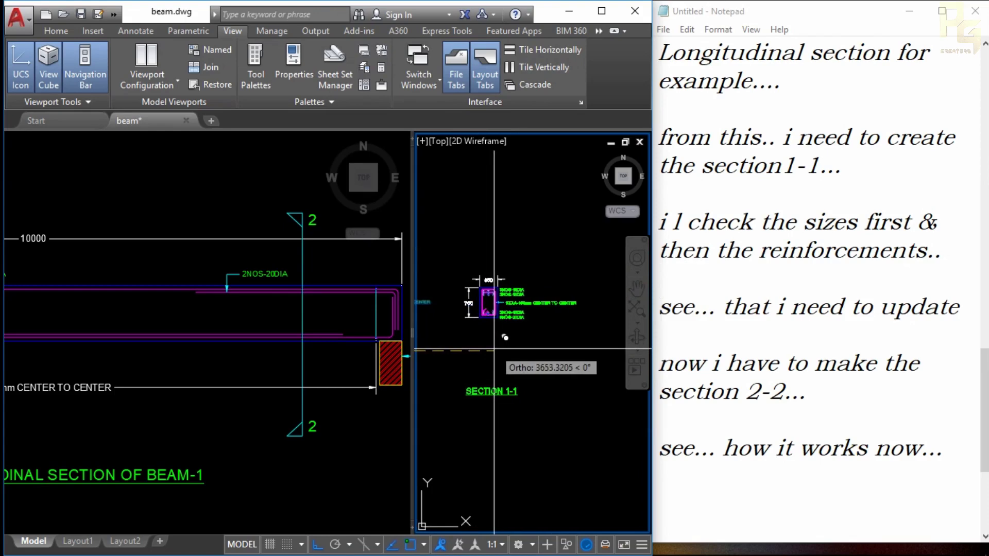
{"action": "scroll", "coordinate": [508, 367], "scroll_direction": "up", "scroll_amount": 5}
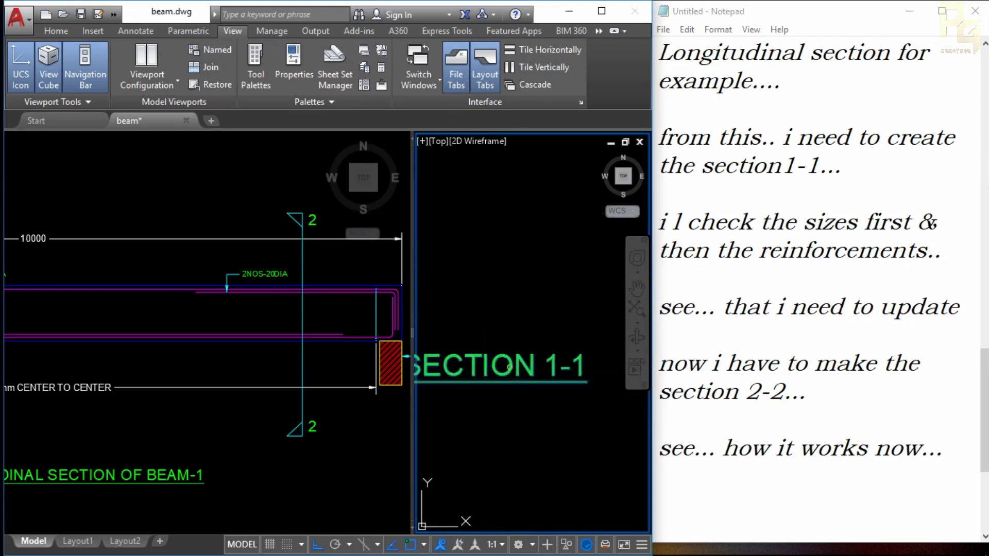
Step: Change the copied section's title from SECTION 1-1 to SECTION 2-2
{"action": "double_click", "coordinate": [508, 367]}
{"action": "left_click_drag", "start_coordinate": [539, 367], "coordinate": [594, 362]}
{"action": "type", "text": "2-"}
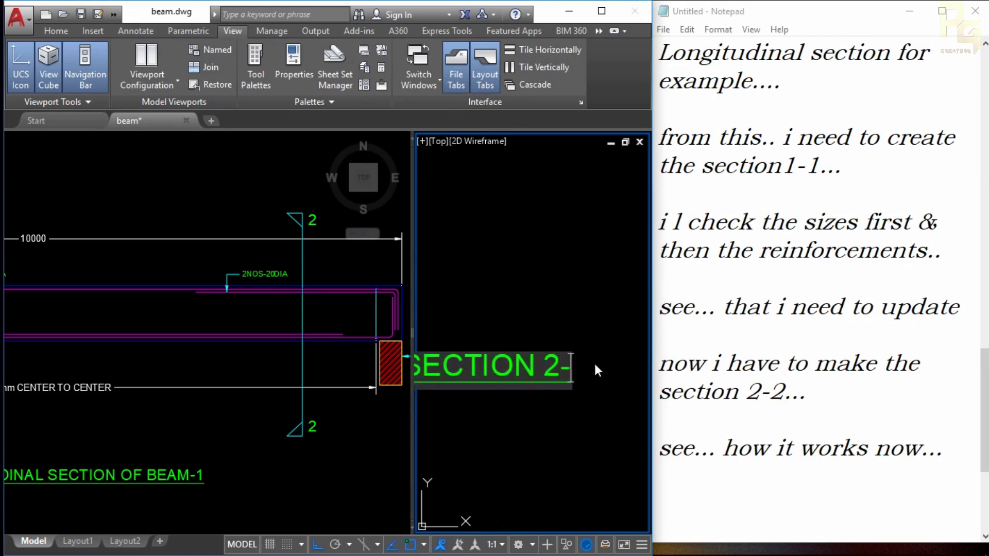
{"action": "left_click", "coordinate": [515, 273]}
Step: Shift the longitudinal section and bring the copied cross-section with its SECTION 2-2 title into view
{"action": "left_click", "coordinate": [236, 313]}
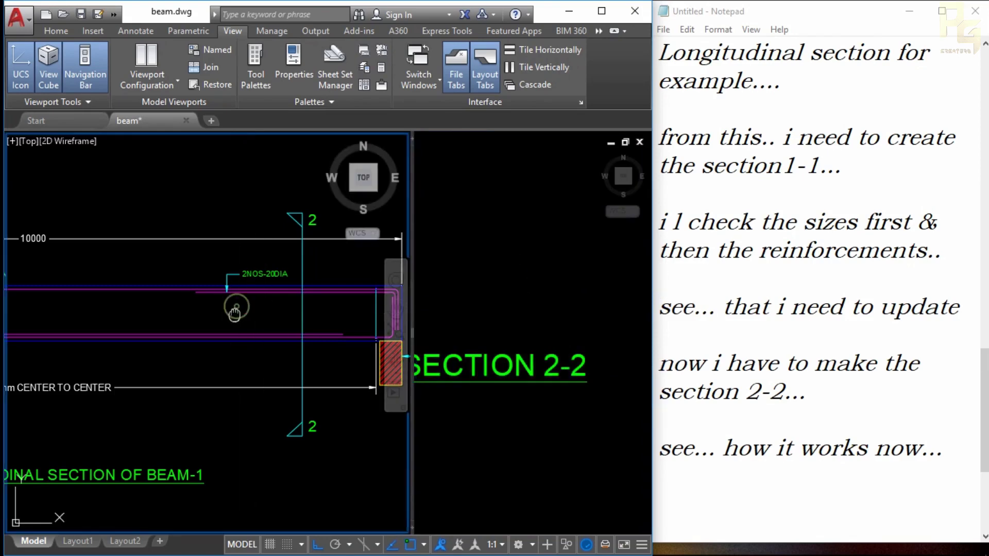
{"action": "middle_click_drag", "start_coordinate": [182, 292], "coordinate": [223, 282]}
{"action": "scroll", "coordinate": [219, 287], "scroll_direction": "up", "scroll_amount": 1}
{"action": "scroll", "coordinate": [201, 291], "scroll_direction": "up", "scroll_amount": 1}
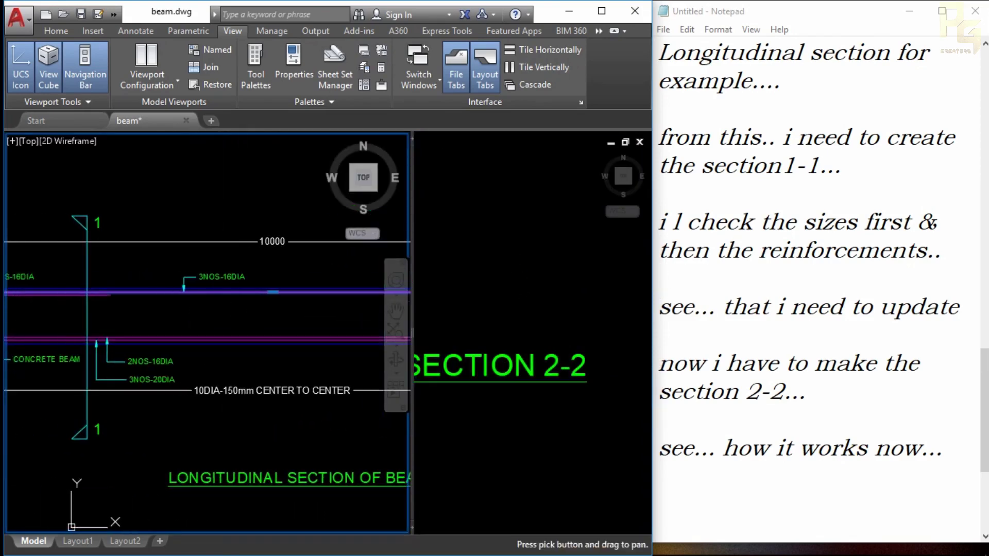
{"action": "scroll", "coordinate": [195, 292], "scroll_direction": "up", "scroll_amount": 1}
{"action": "left_click", "coordinate": [569, 239]}
{"action": "scroll", "coordinate": [570, 240], "scroll_direction": "down", "scroll_amount": 3}
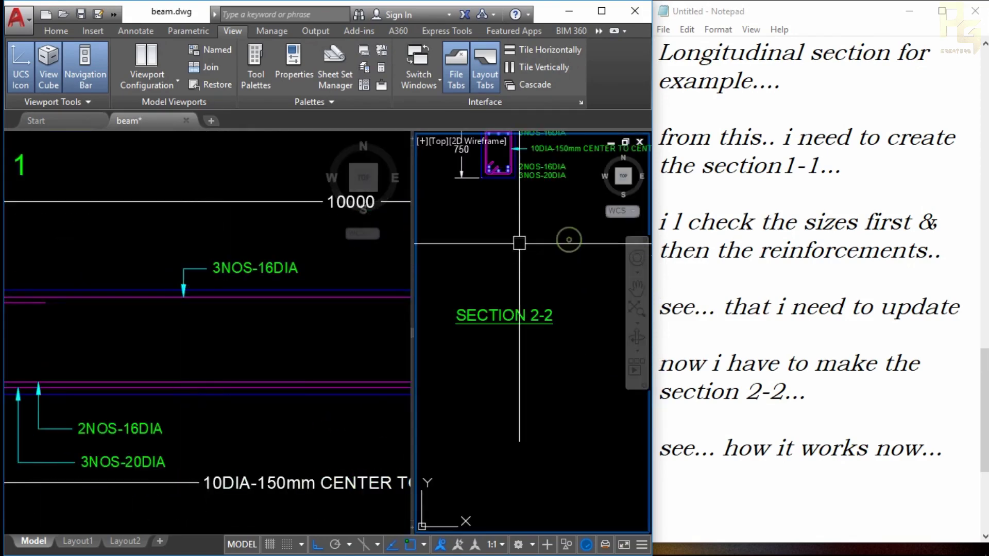
{"action": "middle_click_drag", "start_coordinate": [505, 256], "coordinate": [501, 349]}
{"action": "scroll", "coordinate": [522, 280], "scroll_direction": "up", "scroll_amount": 3}
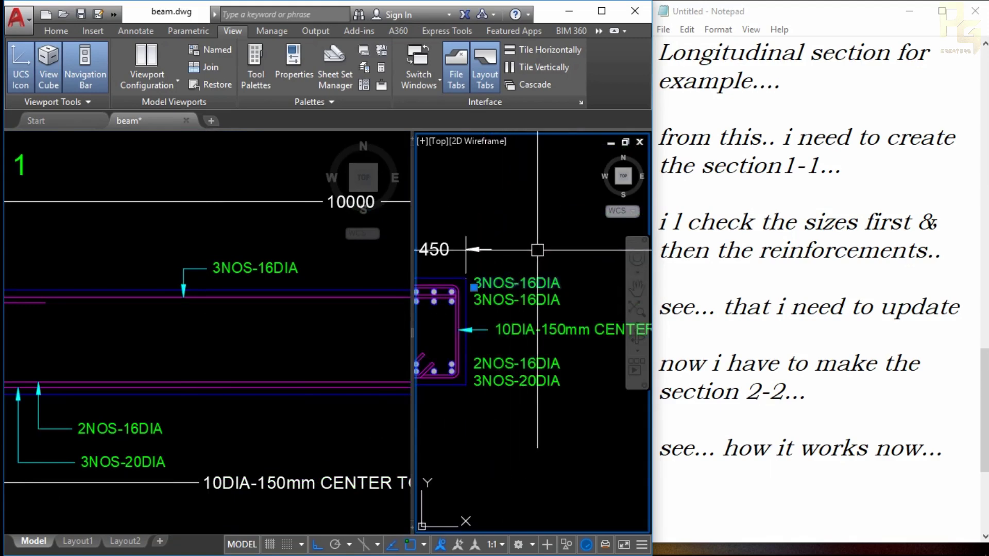
Step: Zoom the longitudinal beam and pan the cross-section until its top bar labels are close up
{"action": "left_click", "coordinate": [305, 348]}
{"action": "scroll", "coordinate": [321, 336], "scroll_direction": "down", "scroll_amount": 1}
{"action": "scroll", "coordinate": [256, 309], "scroll_direction": "down", "scroll_amount": 2}
{"action": "scroll", "coordinate": [229, 312], "scroll_direction": "down", "scroll_amount": 2}
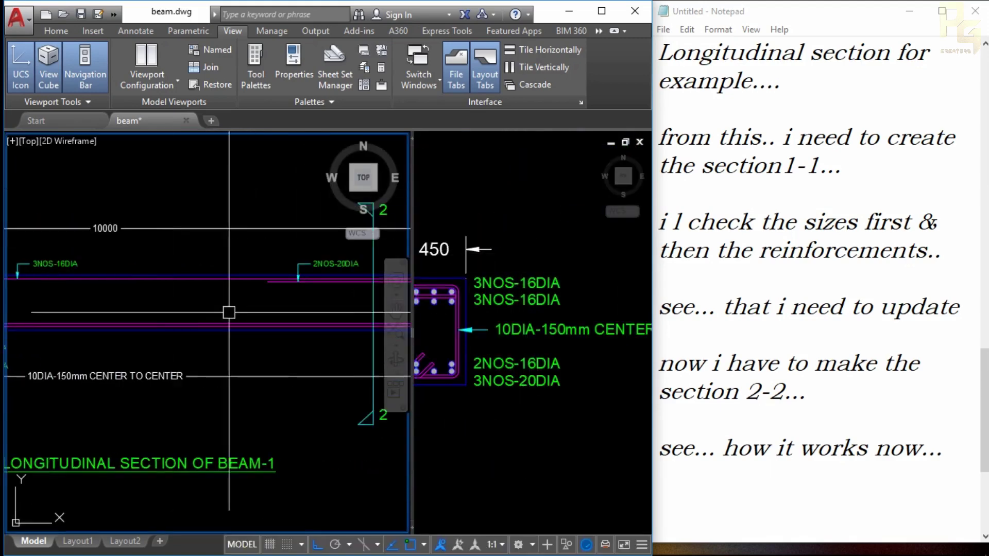
{"action": "scroll", "coordinate": [229, 313], "scroll_direction": "up", "scroll_amount": 3}
{"action": "scroll", "coordinate": [221, 249], "scroll_direction": "down", "scroll_amount": 1}
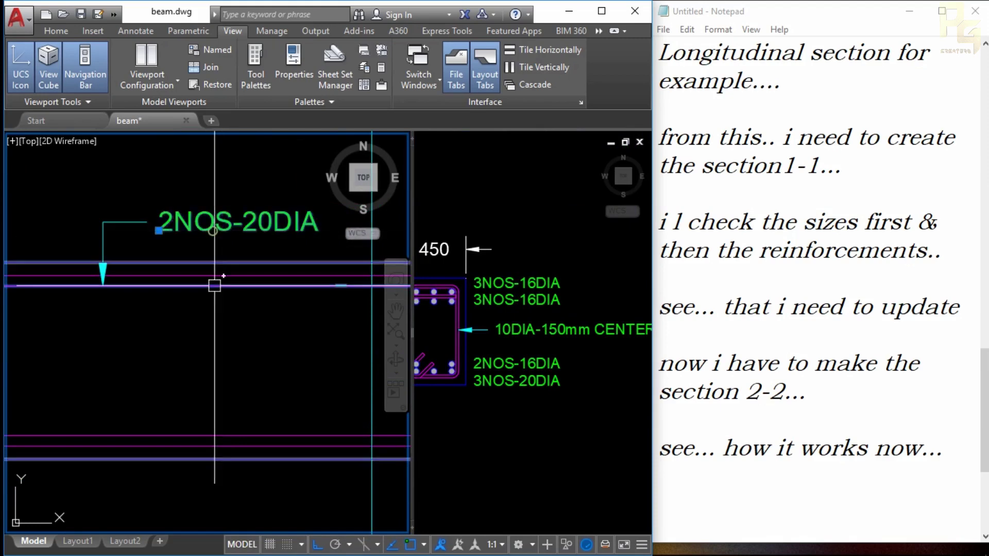
{"action": "left_click", "coordinate": [496, 302]}
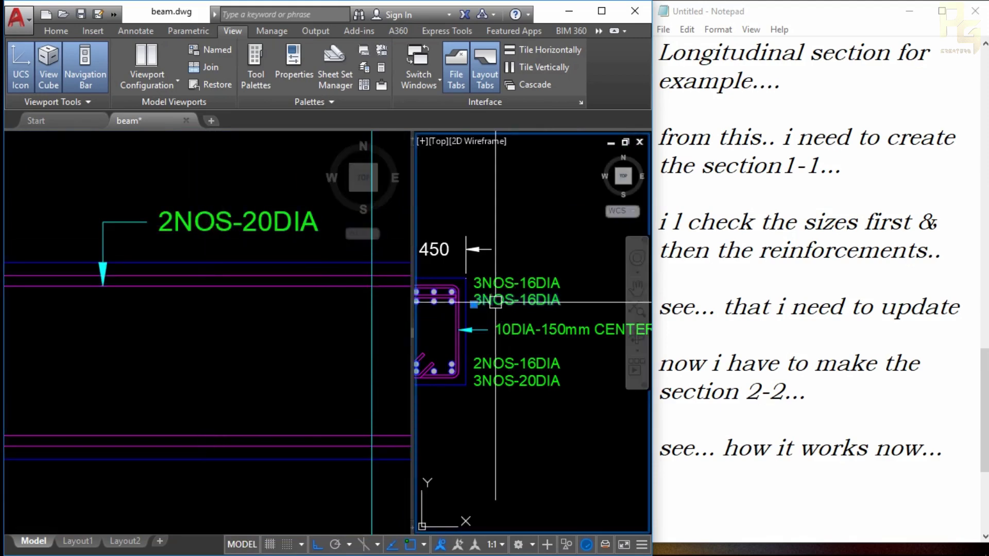
{"action": "left_click", "coordinate": [261, 256]}
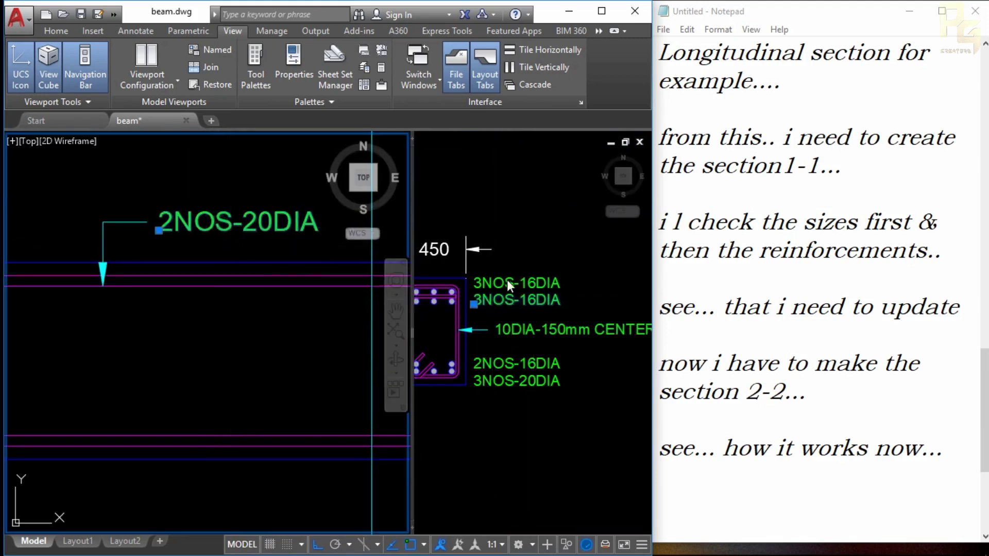
{"action": "left_click", "coordinate": [499, 307]}
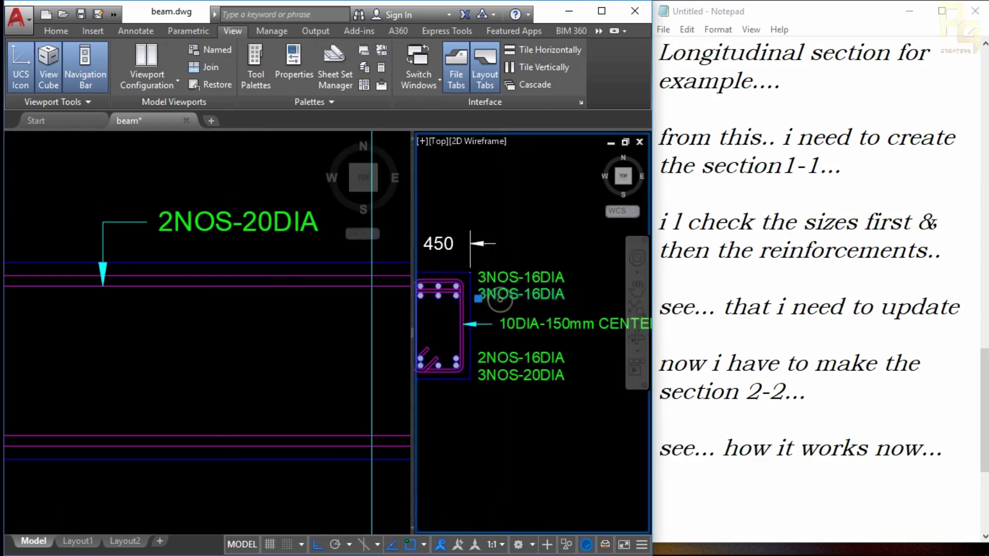
{"action": "scroll", "coordinate": [497, 323], "scroll_direction": "up", "scroll_amount": 3}
{"action": "middle_click_drag", "start_coordinate": [531, 306], "coordinate": [574, 305]}
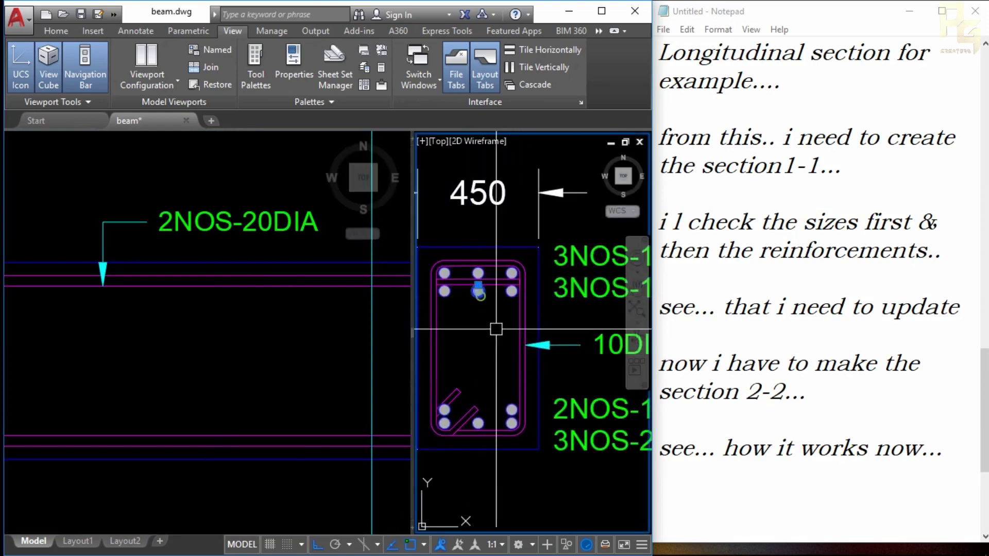
{"action": "middle_click_drag", "start_coordinate": [505, 317], "coordinate": [449, 320]}
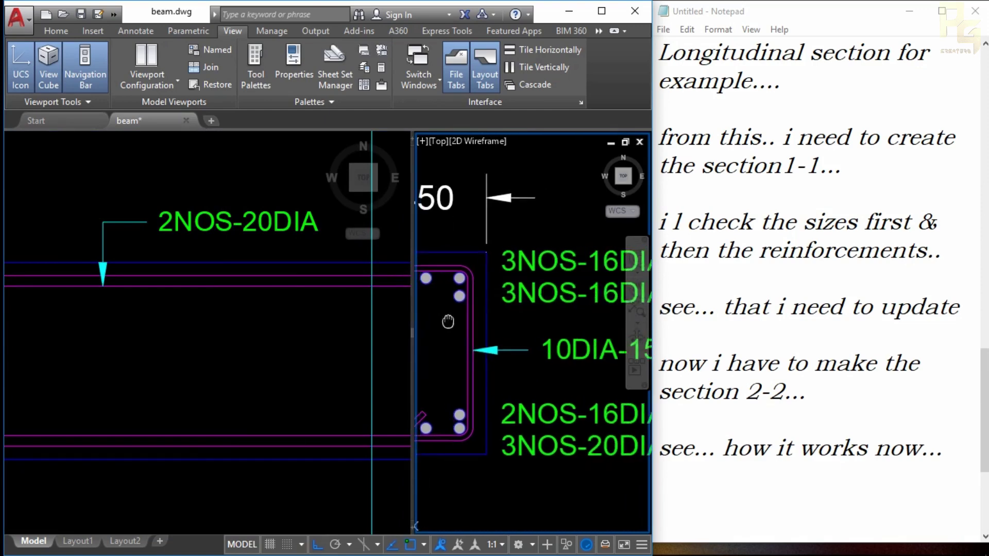
Step: Edit the second top-bar label from 3NOS-16DIA to 2NOS-20DIA
{"action": "double_click", "coordinate": [512, 299]}
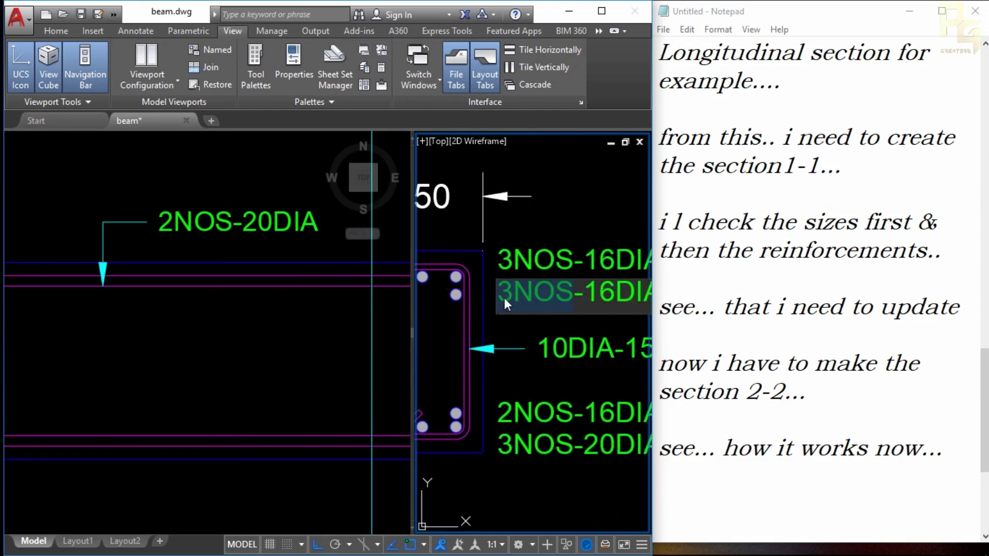
{"action": "type", "text": "2"}
{"action": "key", "text": "Return"}
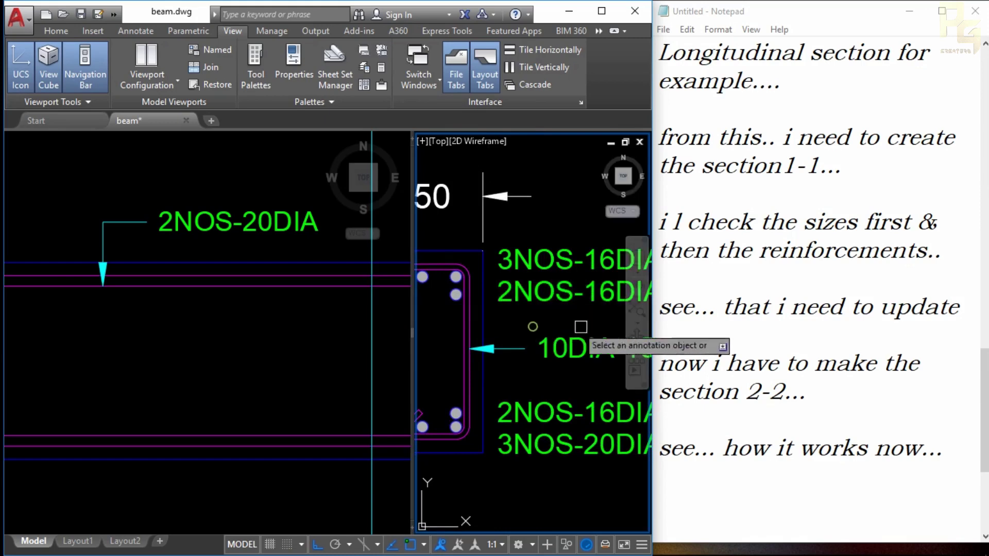
{"action": "middle_click_drag", "start_coordinate": [551, 325], "coordinate": [485, 322]}
{"action": "left_click", "coordinate": [546, 287]}
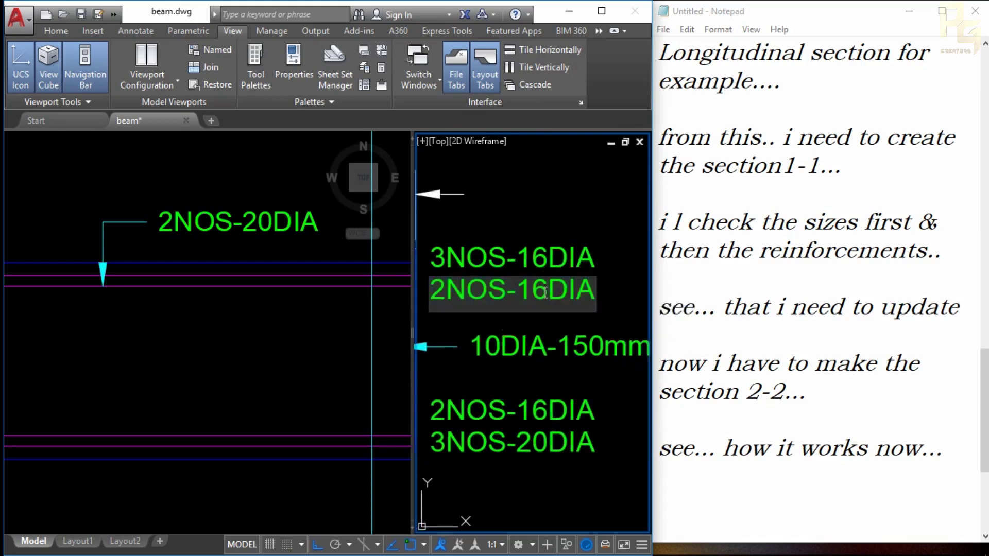
{"action": "key", "text": "BackSpace"}
{"action": "key", "text": "BackSpace"}
{"action": "type", "text": "20"}
{"action": "key", "text": "Return"}
Step: Recentre the section in the right viewport and pan the beam toward its left end
{"action": "mouse_move", "coordinate": [509, 332]}
{"action": "middle_mouse_down"}
{"action": "mouse_move", "coordinate": [567, 326]}
{"action": "mouse_move", "coordinate": [651, 339]}
{"action": "middle_mouse_up"}
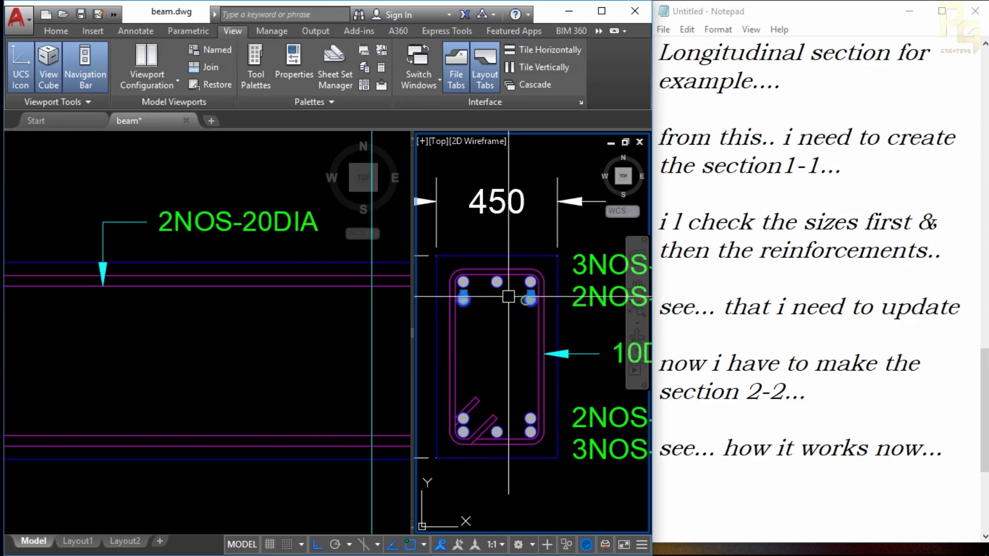
{"action": "scroll", "coordinate": [510, 294], "scroll_direction": "up", "scroll_amount": 5}
{"action": "scroll", "coordinate": [517, 286], "scroll_direction": "down", "scroll_amount": 8}
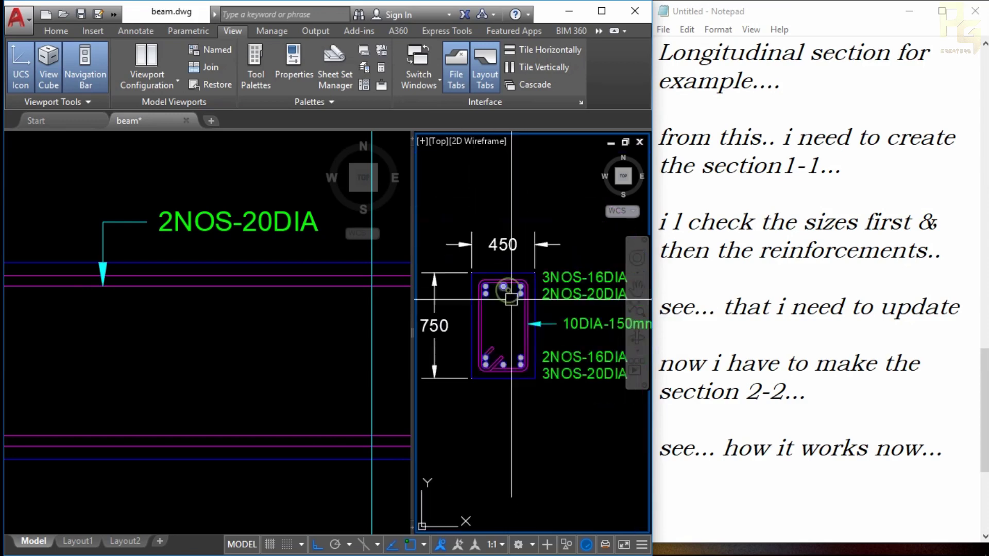
{"action": "scroll", "coordinate": [511, 299], "scroll_direction": "down", "scroll_amount": 2}
{"action": "scroll", "coordinate": [515, 299], "scroll_direction": "down", "scroll_amount": 1}
{"action": "scroll", "coordinate": [523, 299], "scroll_direction": "up", "scroll_amount": 2}
{"action": "scroll", "coordinate": [527, 298], "scroll_direction": "up", "scroll_amount": 1}
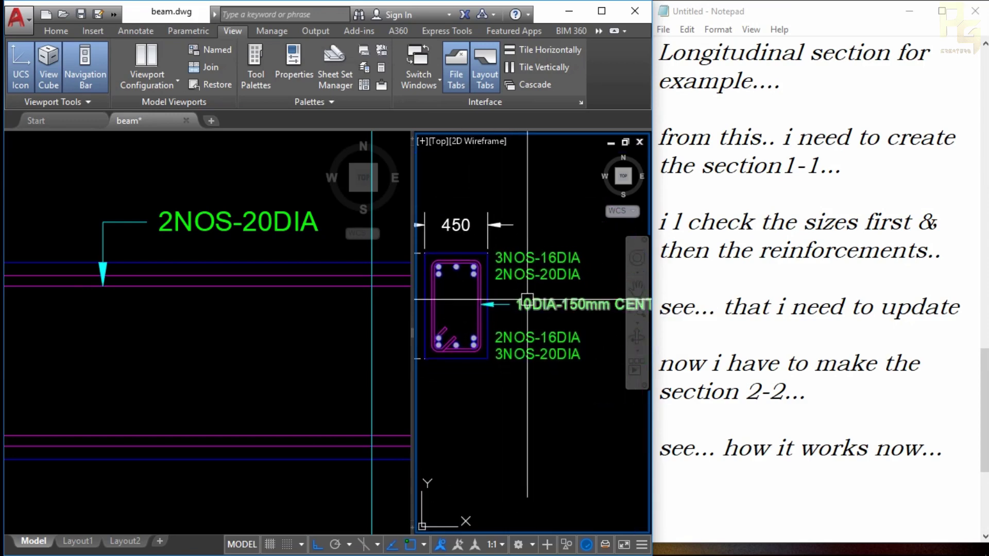
{"action": "left_click", "coordinate": [296, 305]}
{"action": "scroll", "coordinate": [294, 307], "scroll_direction": "down", "scroll_amount": 3}
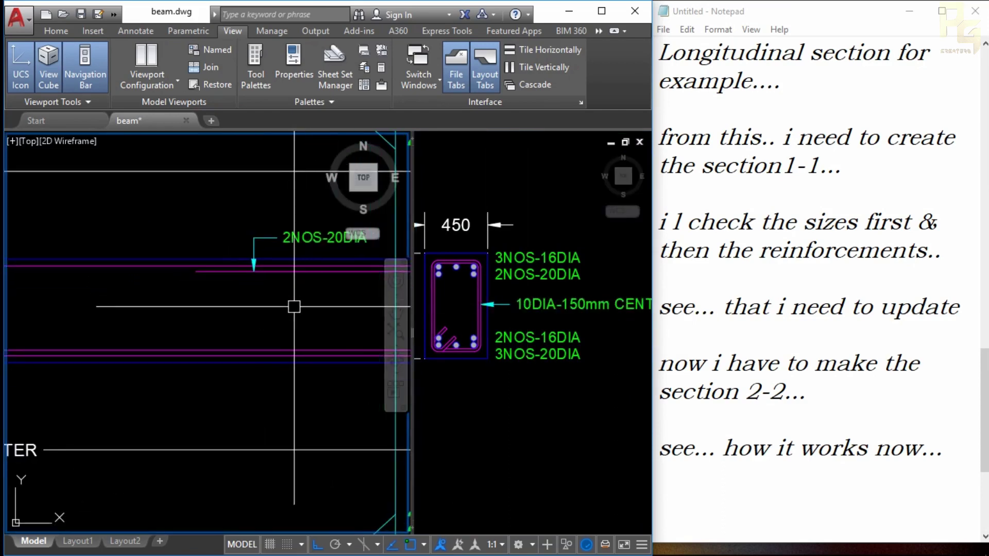
{"action": "scroll", "coordinate": [294, 307], "scroll_direction": "down", "scroll_amount": 3}
{"action": "middle_click_drag", "start_coordinate": [227, 248], "coordinate": [259, 248]}
{"action": "scroll", "coordinate": [164, 324], "scroll_direction": "up", "scroll_amount": 5}
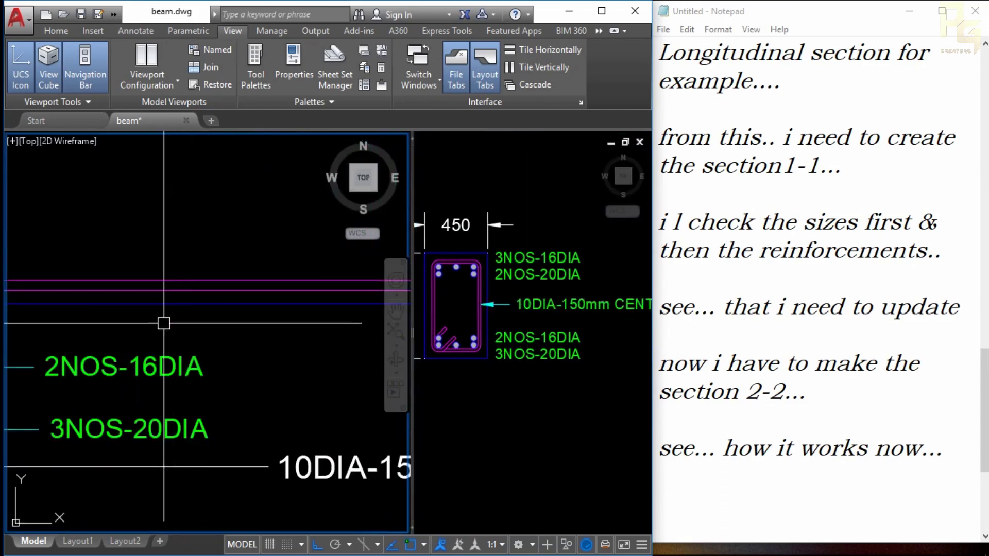
{"action": "left_click", "coordinate": [515, 357]}
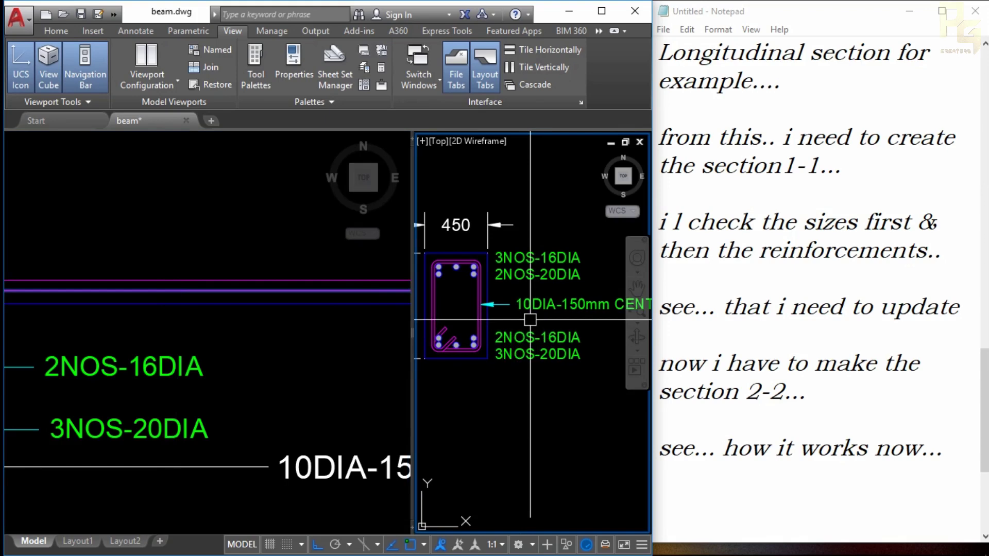
{"action": "mouse_move", "coordinate": [531, 320]}
{"action": "middle_mouse_down"}
{"action": "mouse_move", "coordinate": [451, 320]}
{"action": "mouse_move", "coordinate": [542, 316]}
{"action": "middle_mouse_up"}
Step: Pan both viewports to compare Section 2-2's bottom bars with the beam's bar labels and 2-2 marks
{"action": "left_click", "coordinate": [291, 348]}
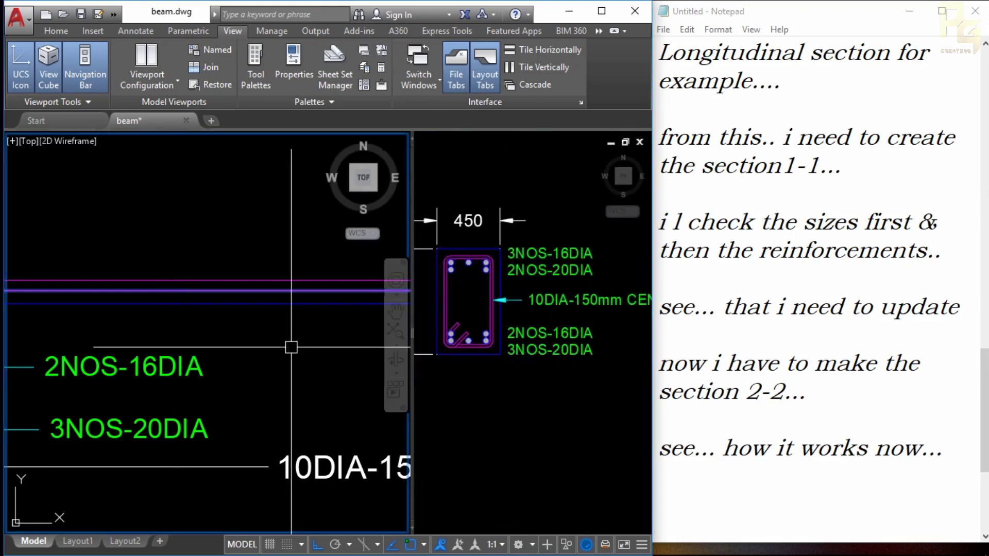
{"action": "middle_click_drag", "start_coordinate": [291, 347], "coordinate": [378, 228]}
{"action": "scroll", "coordinate": [170, 296], "scroll_direction": "up", "scroll_amount": 2}
{"action": "scroll", "coordinate": [181, 303], "scroll_direction": "down", "scroll_amount": 2}
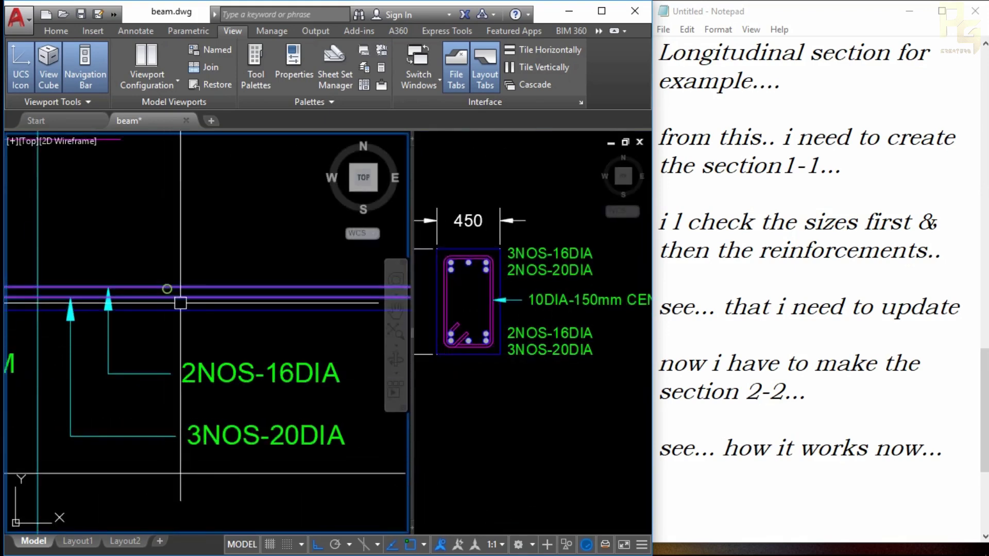
{"action": "left_click", "coordinate": [523, 412]}
{"action": "scroll", "coordinate": [526, 366], "scroll_direction": "up", "scroll_amount": 3}
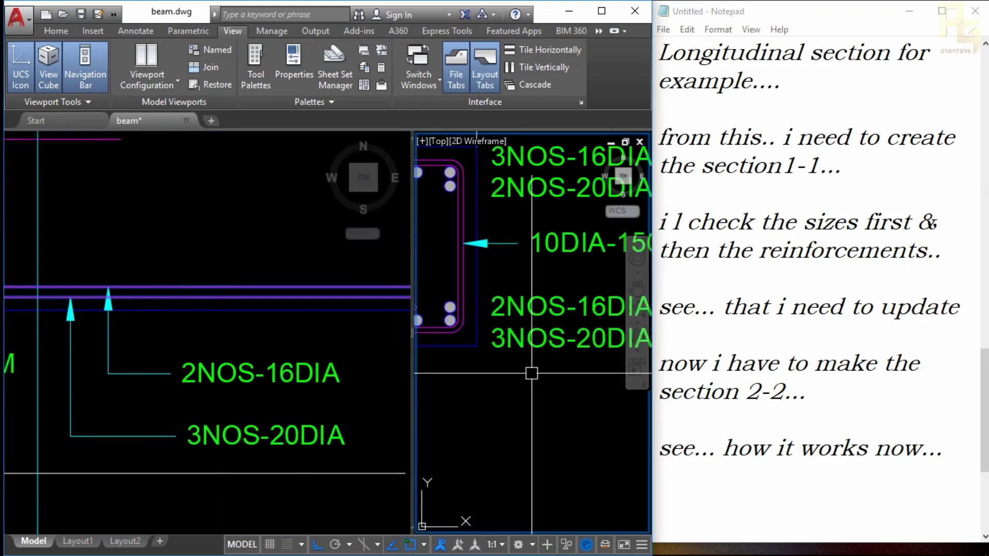
{"action": "mouse_move", "coordinate": [532, 373]}
{"action": "middle_mouse_down"}
{"action": "mouse_move", "coordinate": [471, 386]}
{"action": "mouse_move", "coordinate": [503, 391]}
{"action": "middle_mouse_up"}
{"action": "left_click", "coordinate": [166, 409]}
{"action": "scroll", "coordinate": [166, 409], "scroll_direction": "down", "scroll_amount": 2}
{"action": "mouse_move", "coordinate": [165, 409]}
{"action": "middle_mouse_down"}
{"action": "mouse_move", "coordinate": [265, 403]}
{"action": "mouse_move", "coordinate": [57, 391]}
{"action": "middle_mouse_up"}
{"action": "scroll", "coordinate": [265, 403], "scroll_direction": "down", "scroll_amount": 3}
{"action": "left_click", "coordinate": [567, 417]}
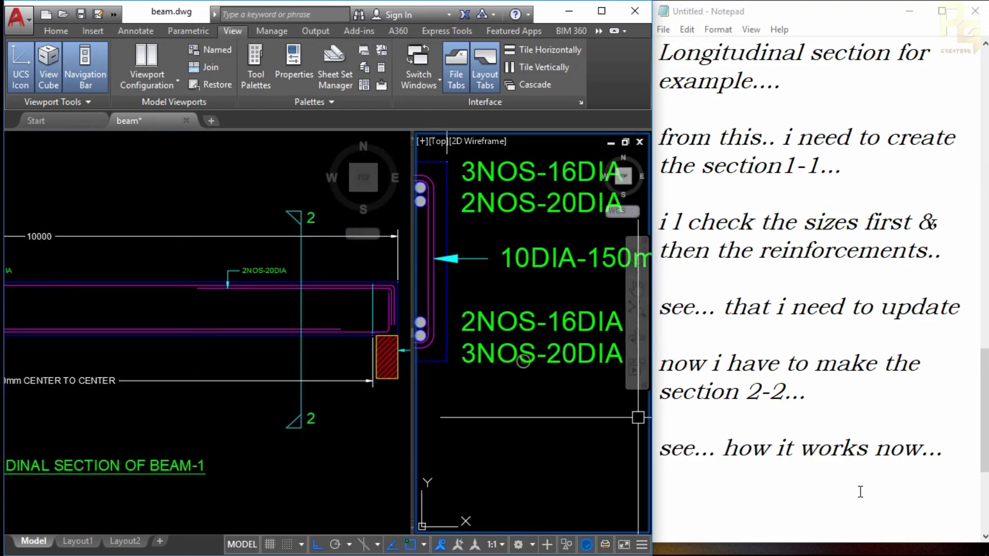
Step: Note 'bottom bars are fine...' in Notepad
{"action": "left_click", "coordinate": [860, 492]}
{"action": "type", "text": "bottom bars are fine"}
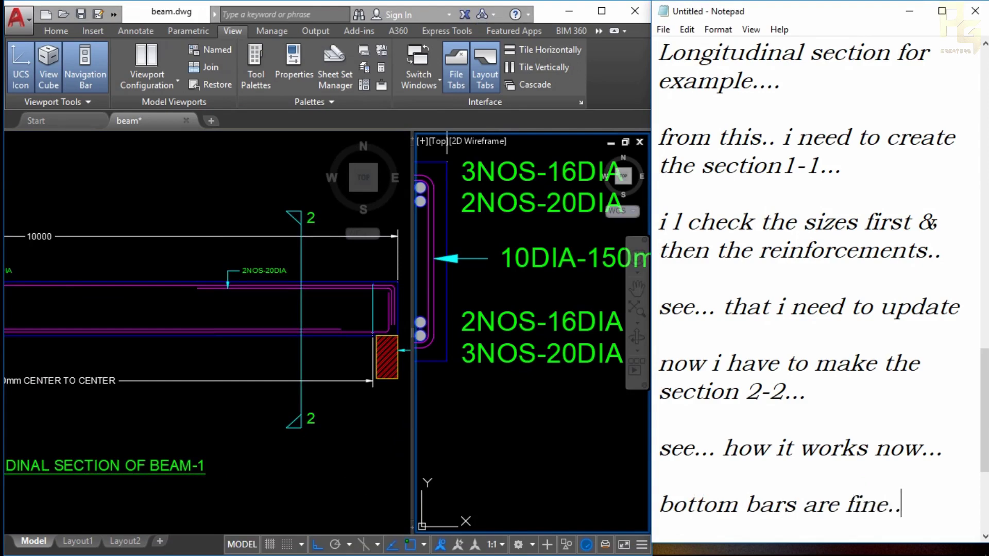
{"action": "type", "text": ".."}
{"action": "key", "text": "Return"}
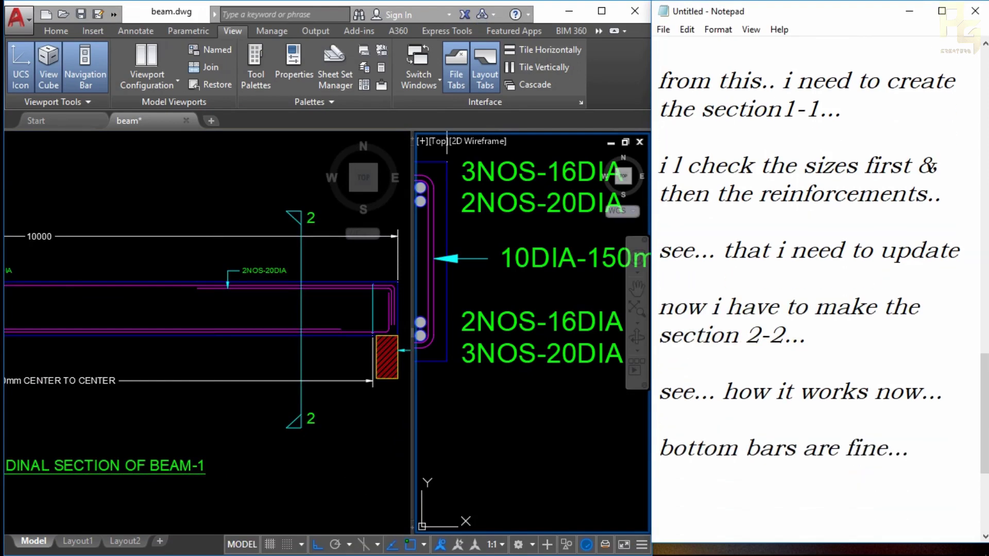
Step: Re-zoom both viewports for another look at the section and the beam
{"action": "left_click", "coordinate": [504, 270]}
{"action": "scroll", "coordinate": [504, 271], "scroll_direction": "down", "scroll_amount": 5}
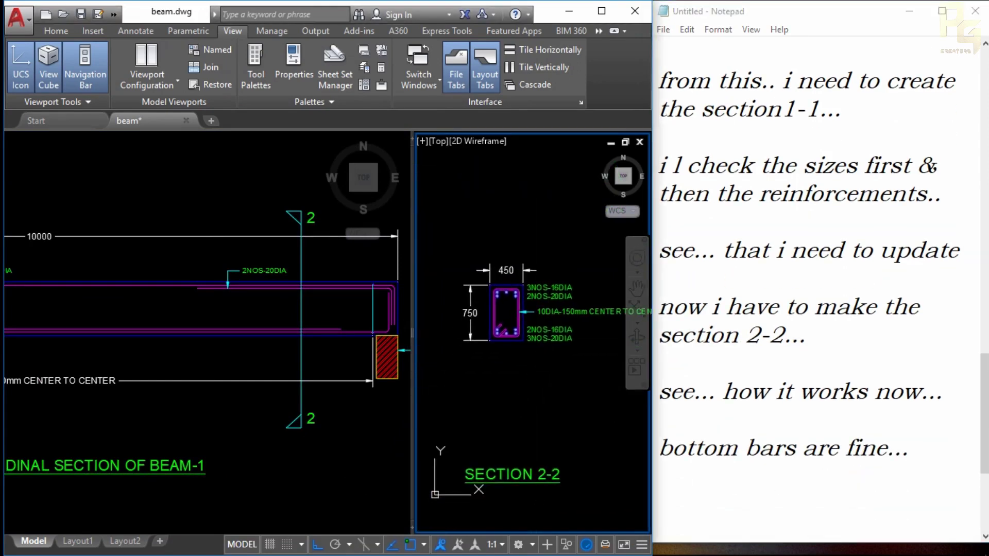
{"action": "left_click", "coordinate": [330, 313]}
{"action": "left_click", "coordinate": [526, 287]}
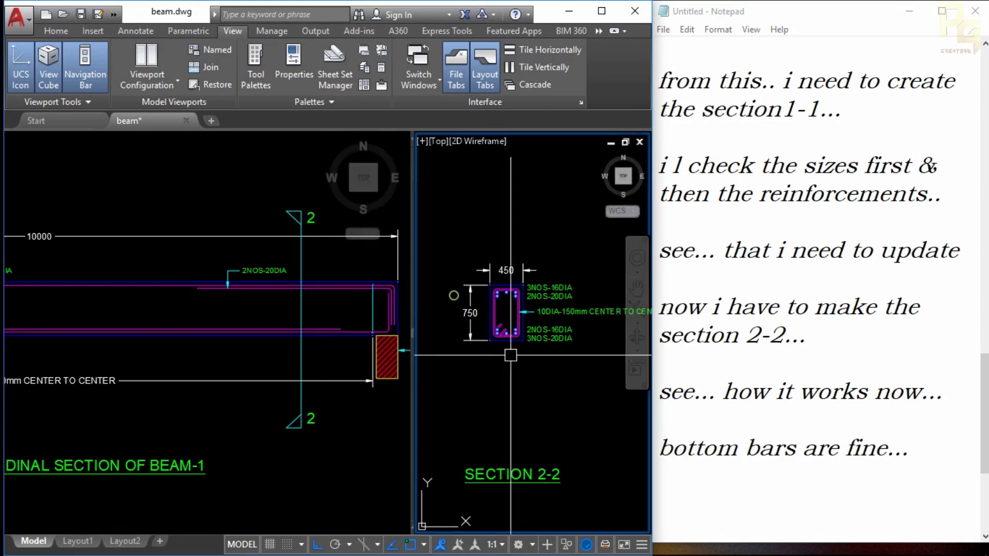
{"action": "scroll", "coordinate": [495, 340], "scroll_direction": "down", "scroll_amount": 3}
{"action": "scroll", "coordinate": [494, 340], "scroll_direction": "down", "scroll_amount": 2}
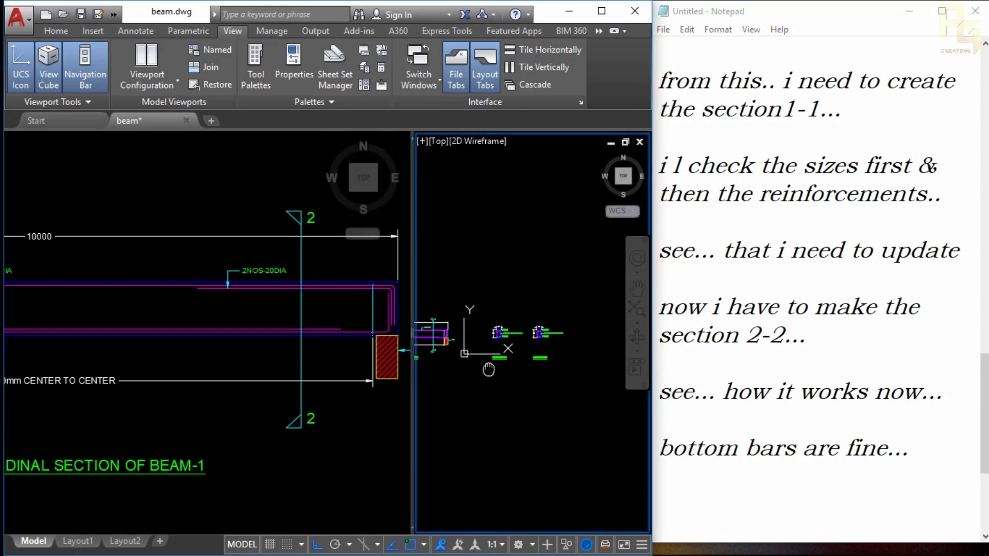
{"action": "left_click", "coordinate": [341, 363]}
{"action": "scroll", "coordinate": [341, 364], "scroll_direction": "down", "scroll_amount": 5}
{"action": "scroll", "coordinate": [266, 350], "scroll_direction": "up", "scroll_amount": 5}
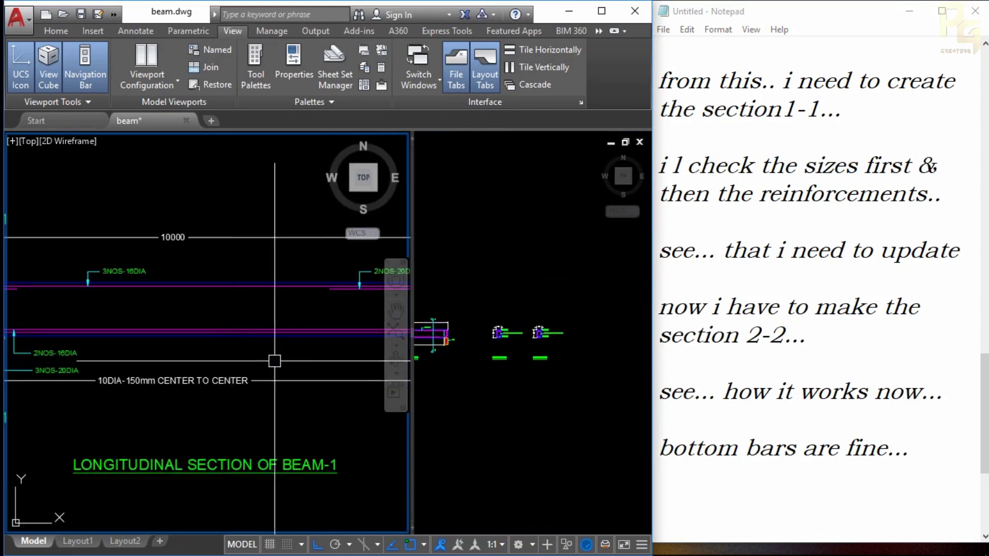
{"action": "left_click", "coordinate": [799, 444]}
Step: Finish the open note line with 'on mang.' and add 'useful hah!!!???' below it
{"action": "key", "text": "End"}
{"action": "key", "text": "Return"}
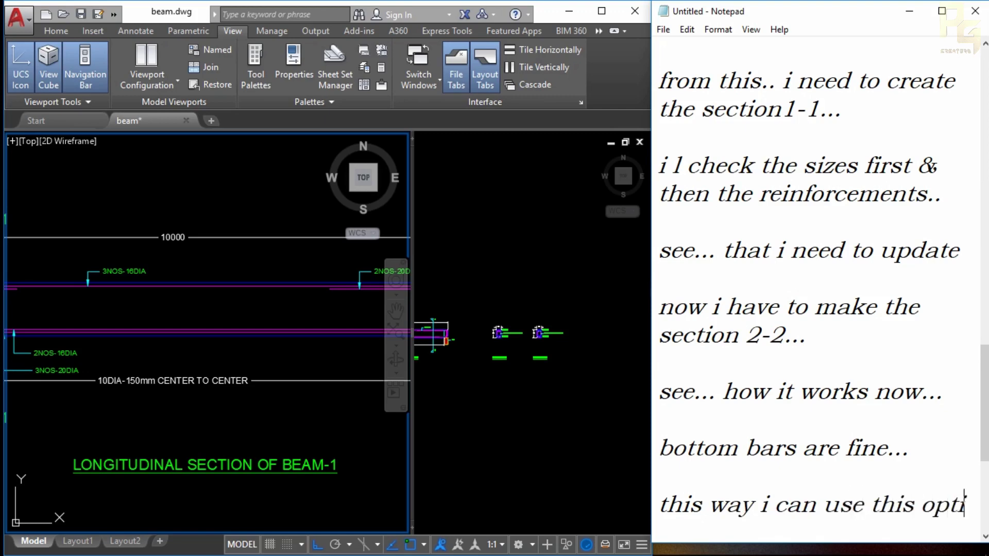
{"action": "type", "text": "on "}
{"action": "type", "text": "for ma"}
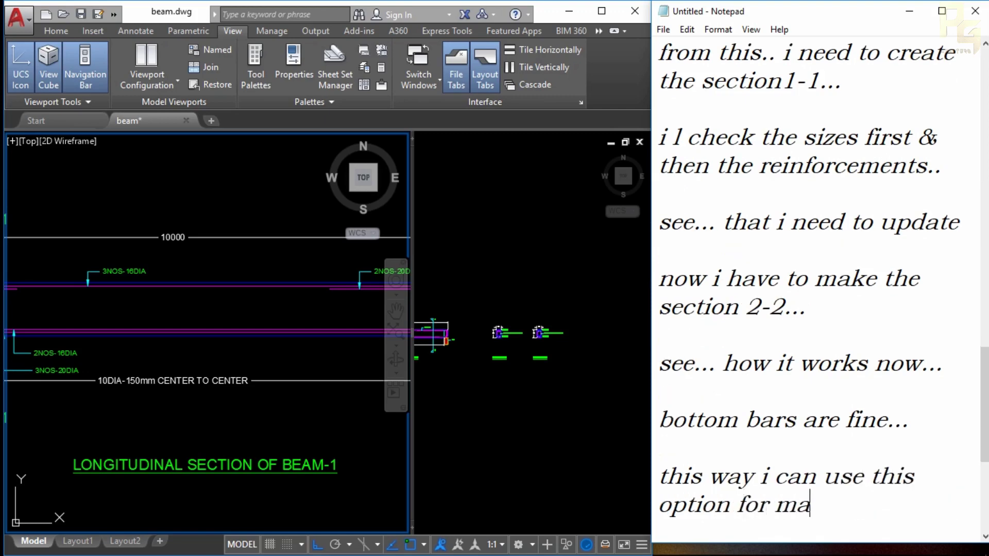
{"action": "type", "text": "king thing"}
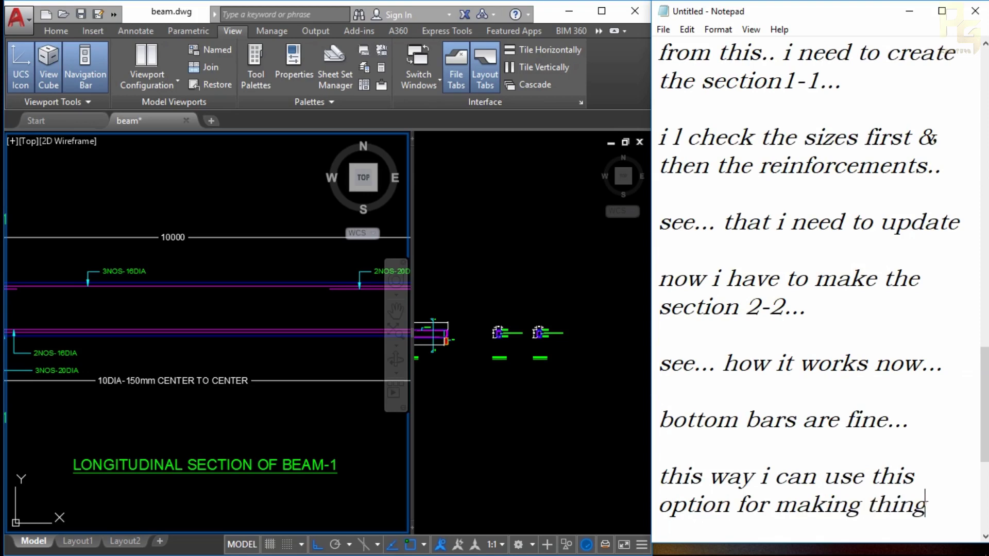
{"action": "type", "text": "."}
{"action": "key", "text": "Return"}
{"action": "key", "text": "Return"}
{"action": "key", "text": "Return"}
{"action": "type", "text": "useful"}
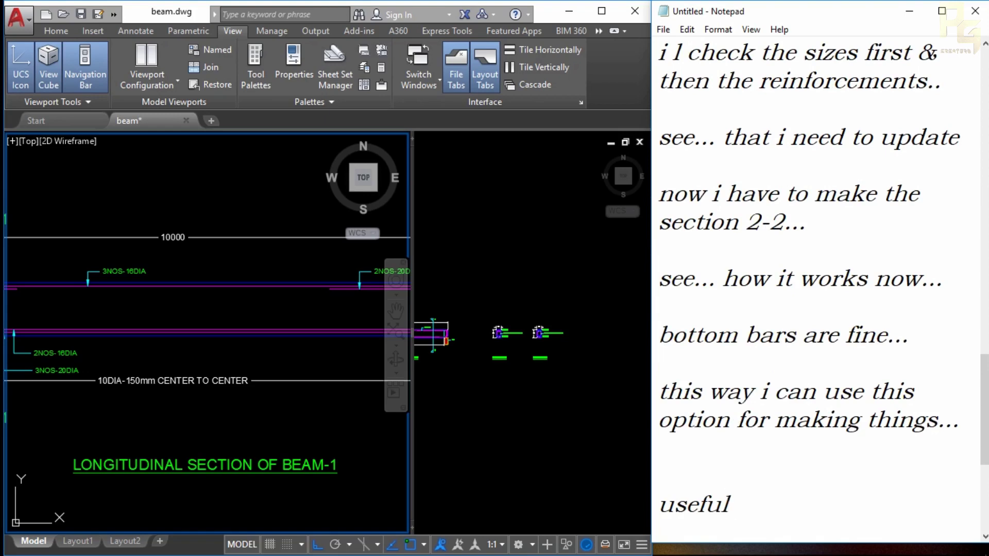
{"action": "type", "text": "hah!!!"}
{"action": "type", "text": "???"}
{"action": "key", "text": "Return"}
Step: Write a hope that it proves useful, then 'we can make the screen back using this....'
{"action": "key", "text": "Return"}
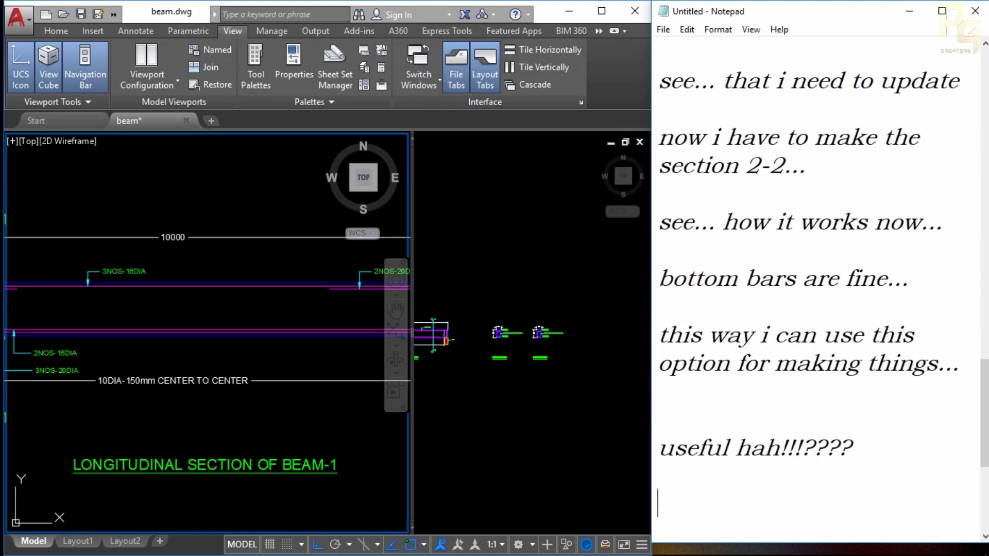
{"action": "key", "text": "Return"}
{"action": "type", "text": "i hope it will be useful for"}
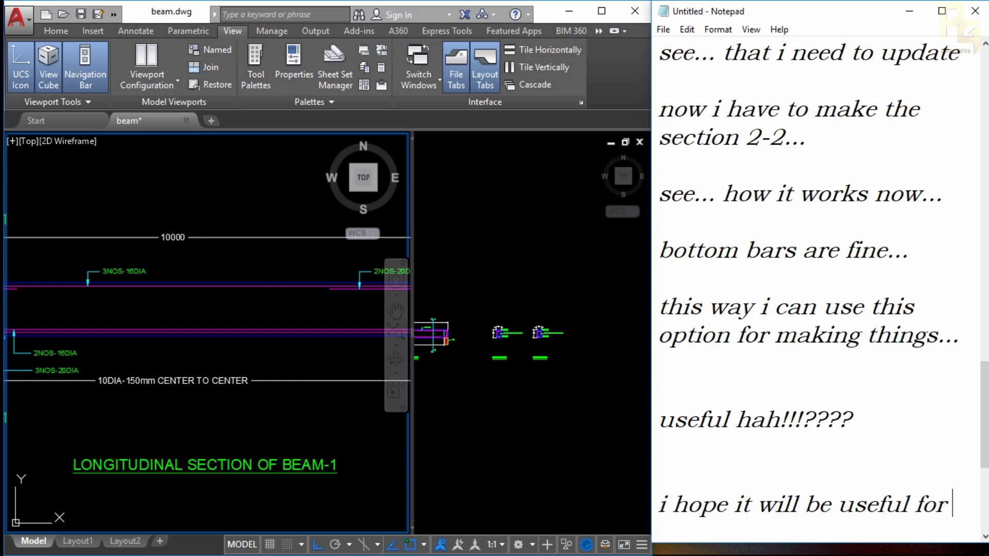
{"action": "type", "text": "you as well"}
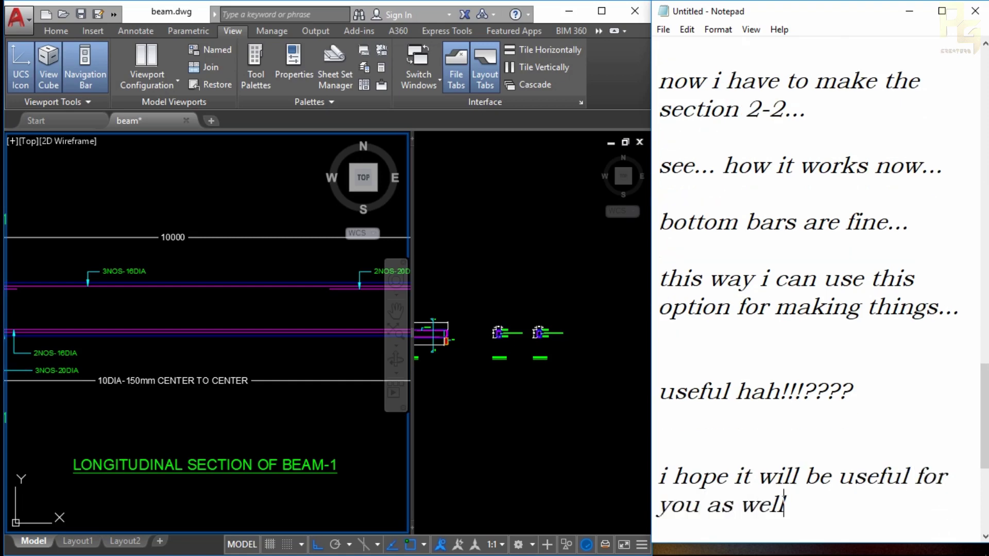
{"action": "key", "text": "Return"}
{"action": "key", "text": "Return"}
{"action": "type", "text": "we can make the"}
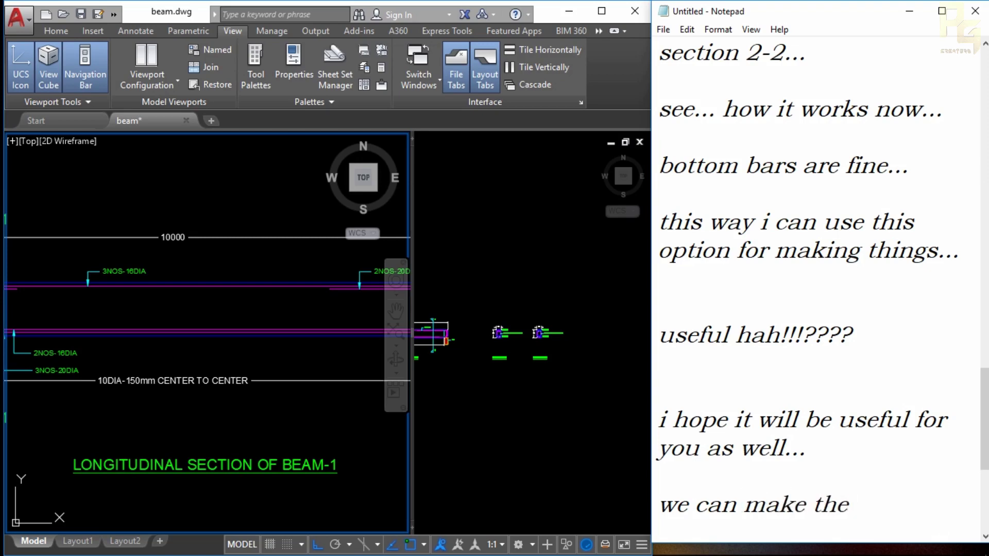
{"action": "type", "text": "screen ba"}
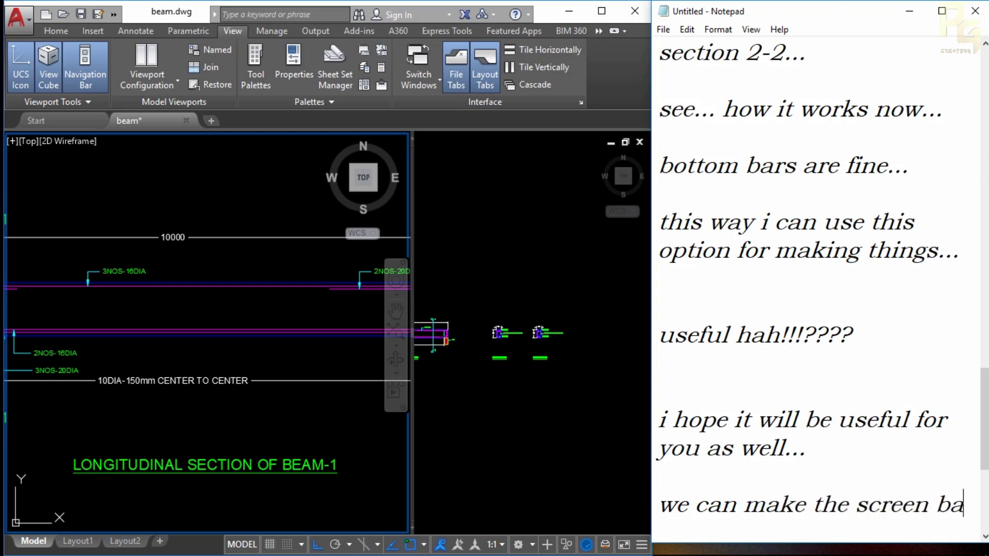
{"action": "type", "text": "ck u"}
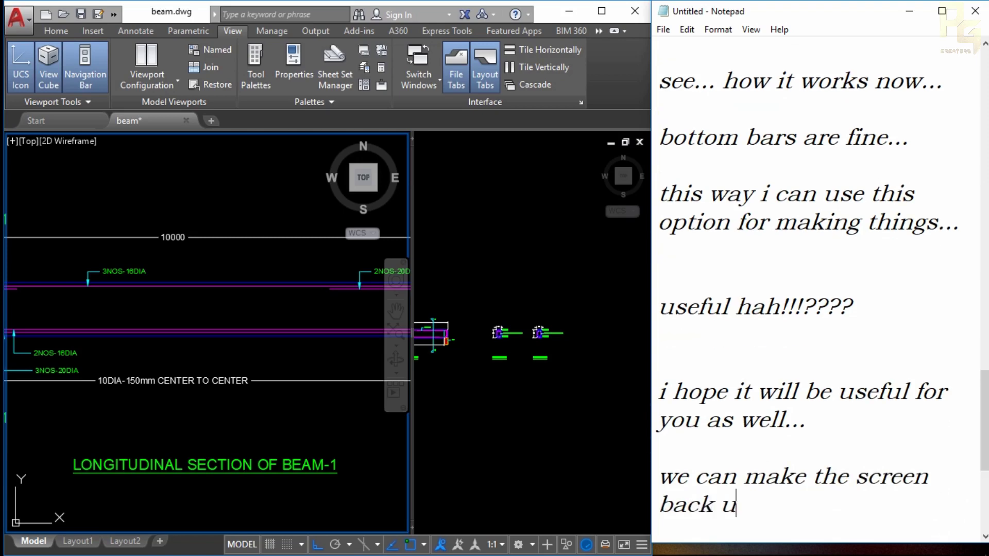
{"action": "type", "text": "sing this."}
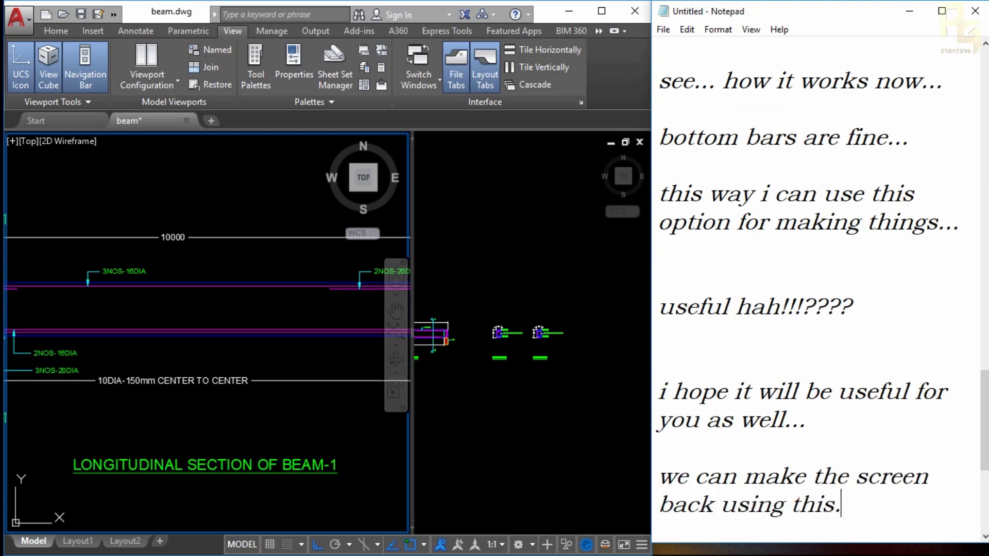
{"action": "type", "text": "..."}
{"action": "key", "text": "Return"}
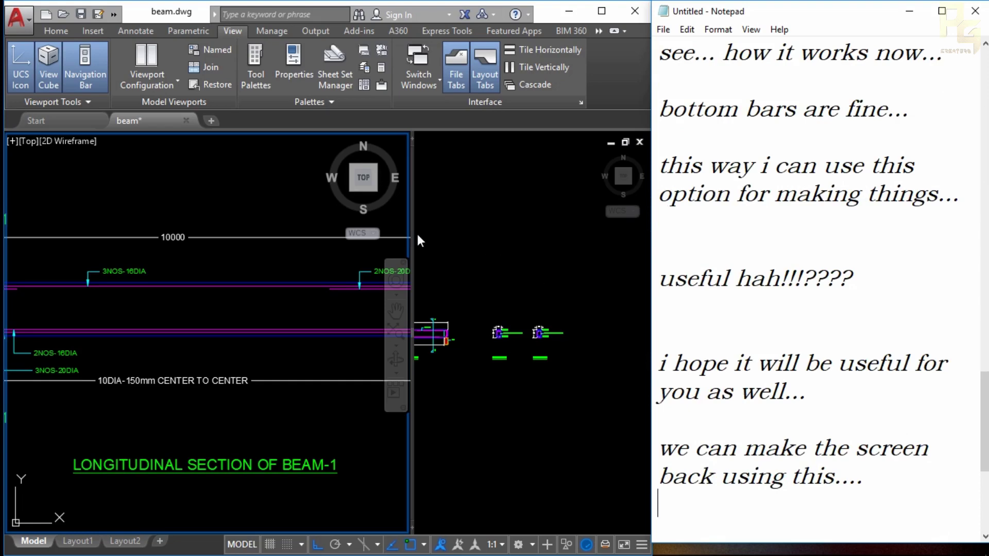
Step: Set the viewport configuration to Single for one full-width view of the longitudinal section
{"action": "left_click", "coordinate": [357, 210]}
{"action": "left_click", "coordinate": [166, 82]}
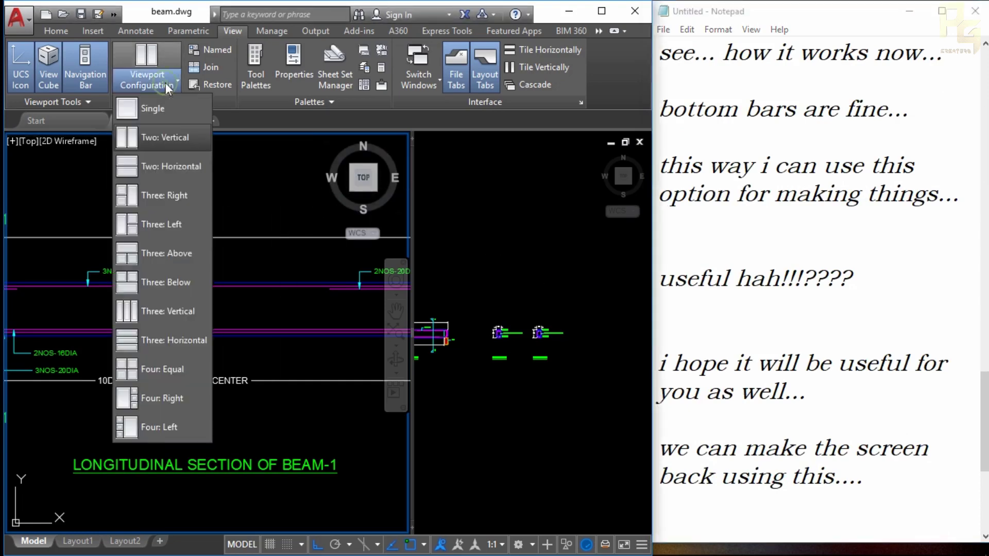
{"action": "left_click", "coordinate": [143, 104]}
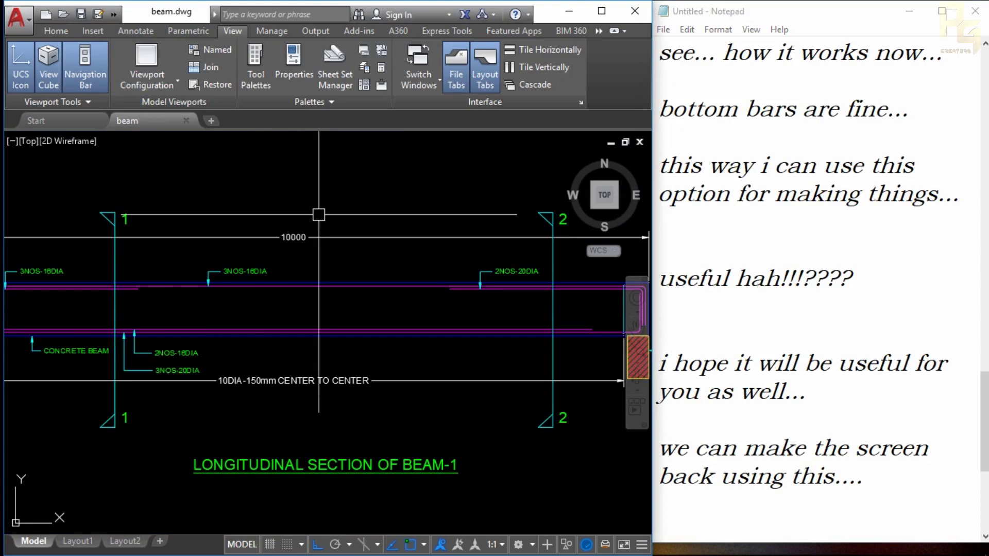
Step: Add the note 'simple..isnt....?' on a new line
{"action": "left_click", "coordinate": [875, 482]}
{"action": "key", "text": "Return"}
{"action": "key", "text": "Return"}
{"action": "type", "text": "s"}
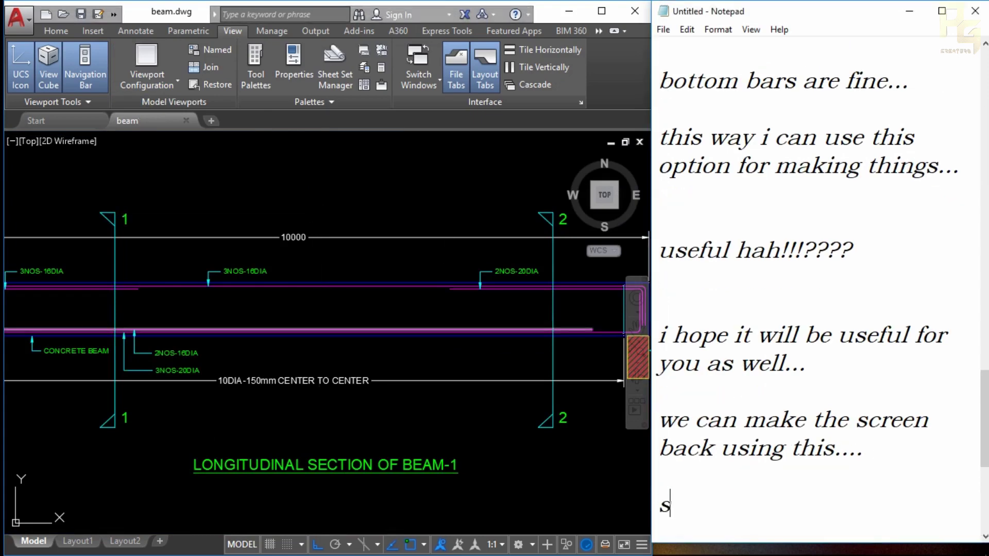
{"action": "type", "text": "imple..i"}
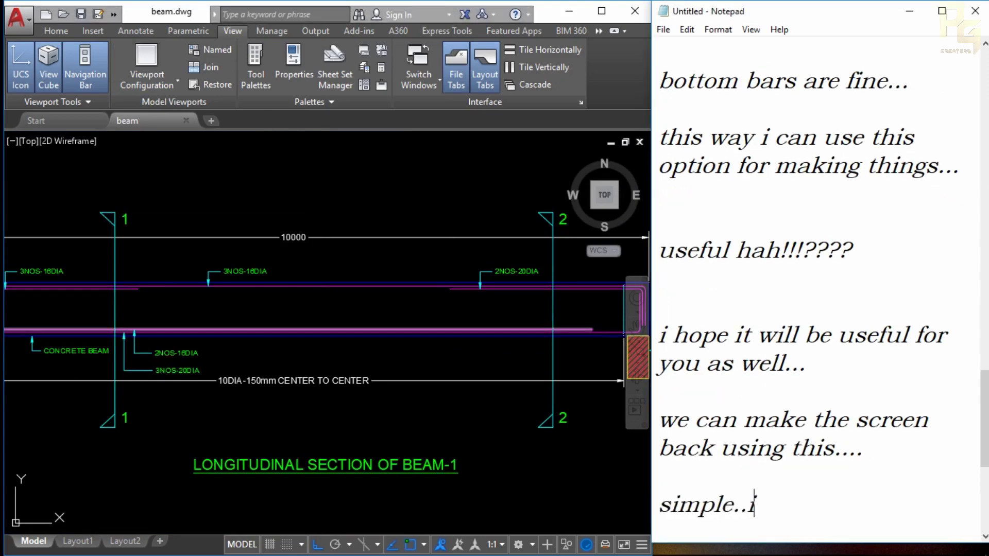
{"action": "type", "text": "st"}
{"action": "key", "text": "BackSpace"}
{"action": "type", "text": "nt"}
{"action": "type", "text": "....?"}
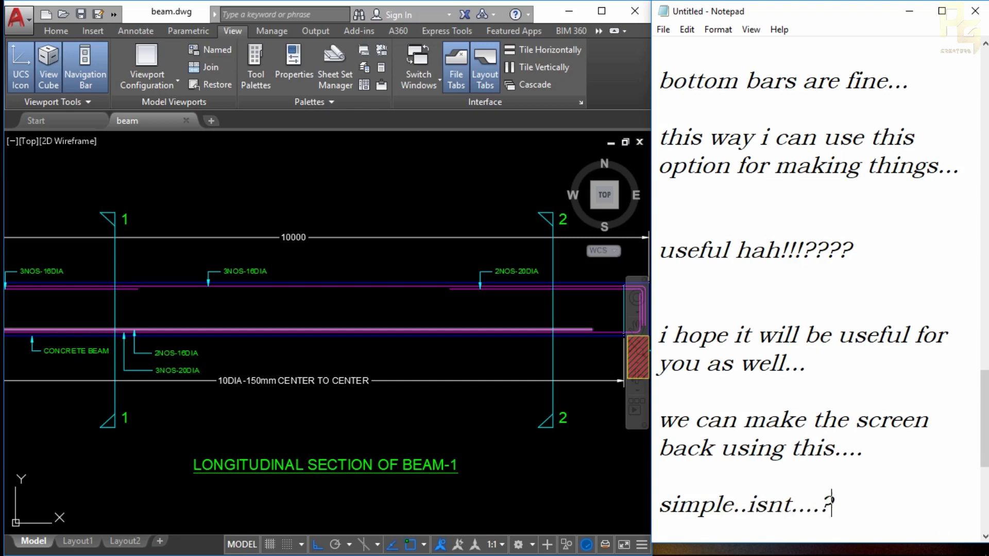
{"action": "key", "text": "Return"}
{"action": "key", "text": "Return"}
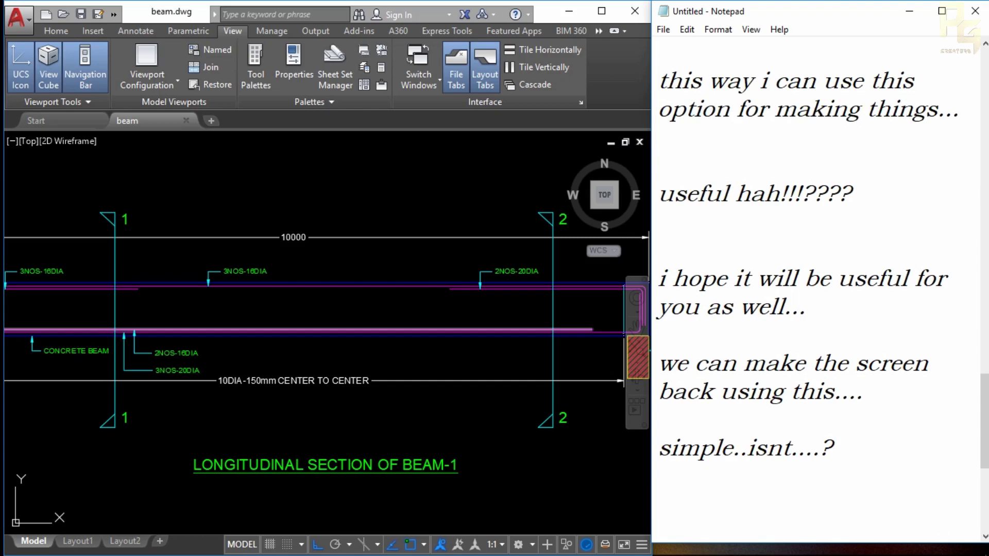
Step: Type 'try this... & leave you comments..' and 'Thank you watching... keep in touch for more tricks...' on separate lines, then return to AutoCAD
{"action": "type", "text": "try this."}
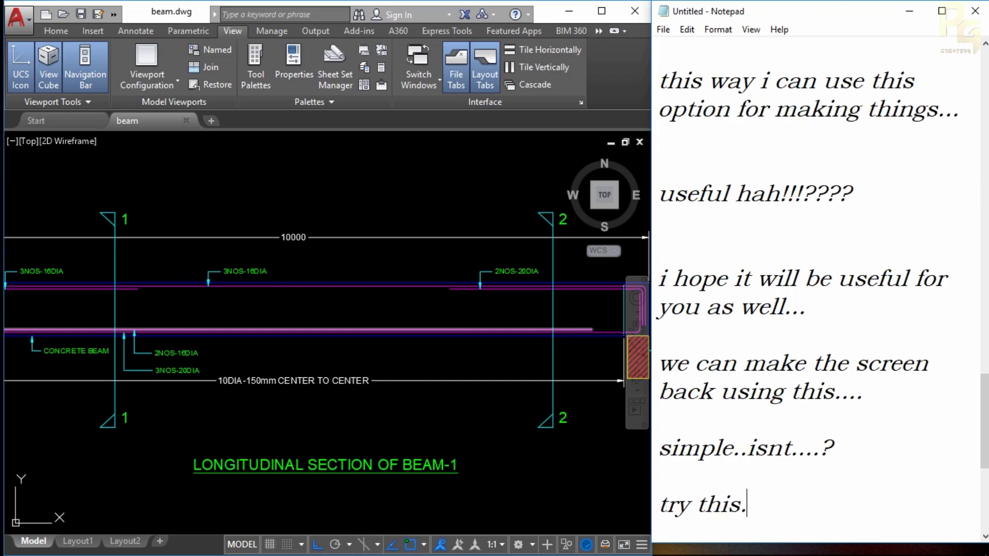
{"action": "type", "text": ".. "}
{"action": "type", "text": "& leave"}
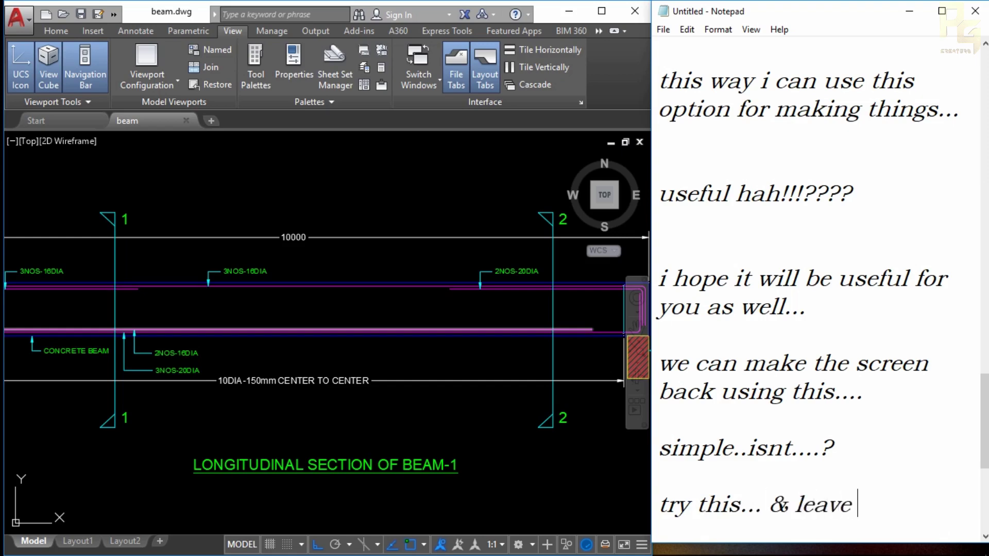
{"action": "type", "text": " you comme"}
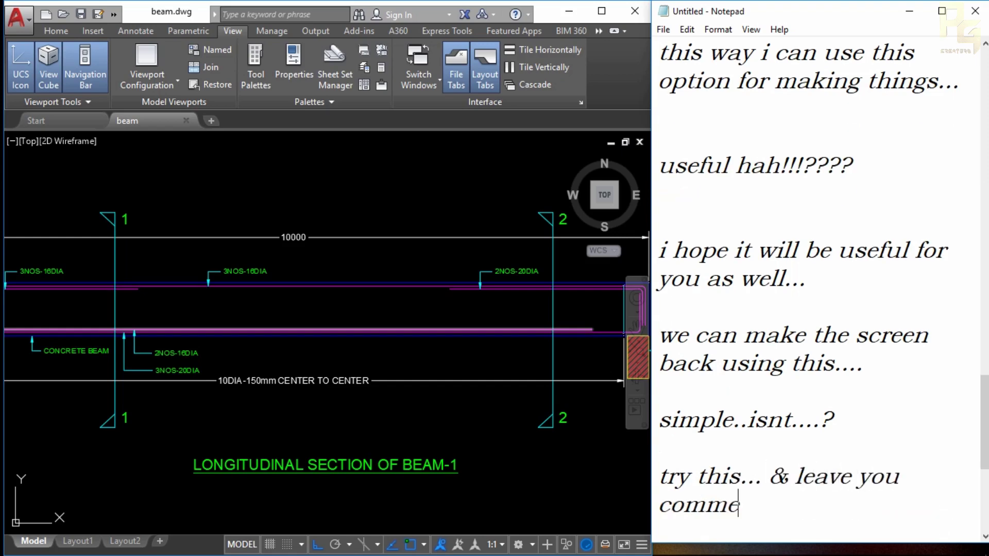
{"action": "type", "text": "nts"}
{"action": "type", "text": ".."}
{"action": "key", "text": "Return"}
{"action": "key", "text": "Return"}
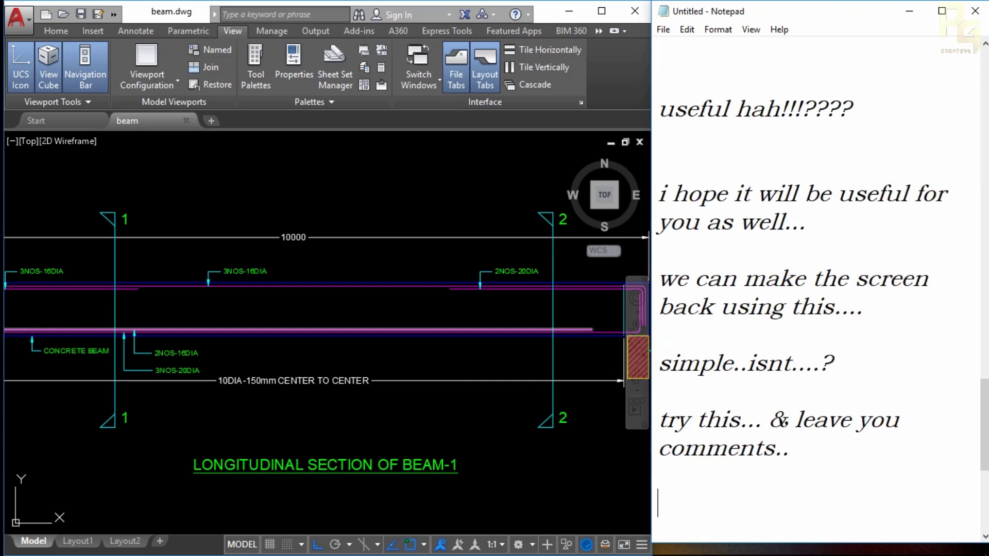
{"action": "type", "text": "Thn"}
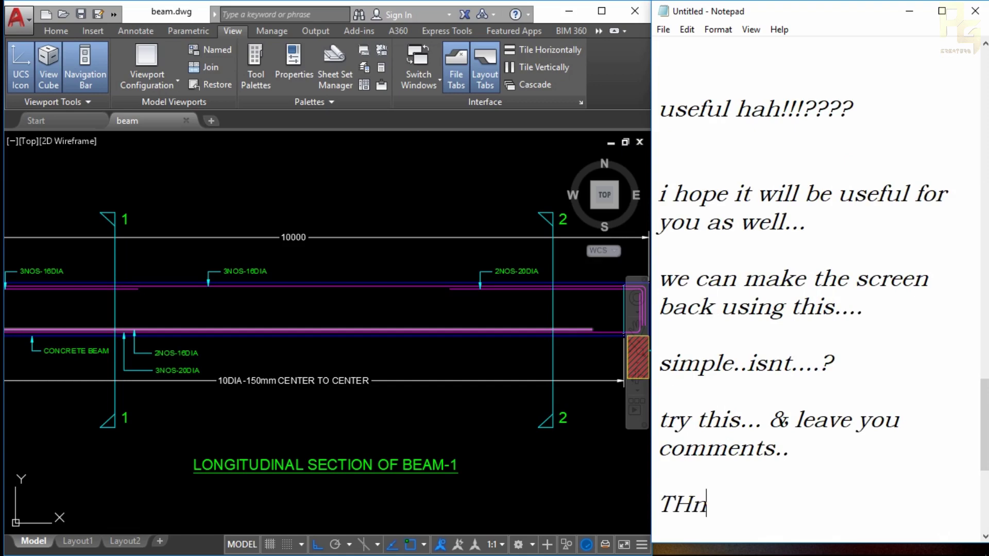
{"action": "key", "text": "BackSpace"}
{"action": "key", "text": "BackSpace"}
{"action": "type", "text": "hank "}
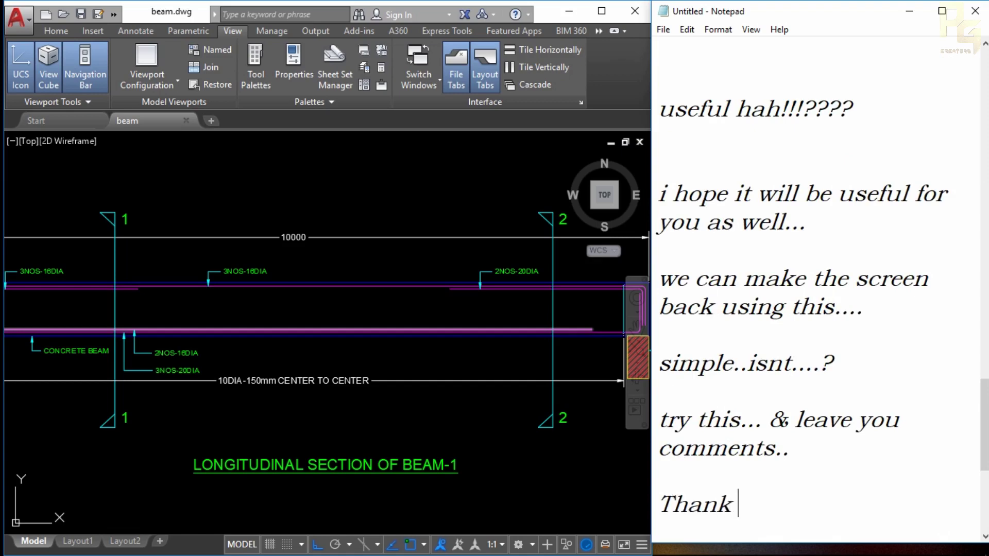
{"action": "type", "text": "you wa"}
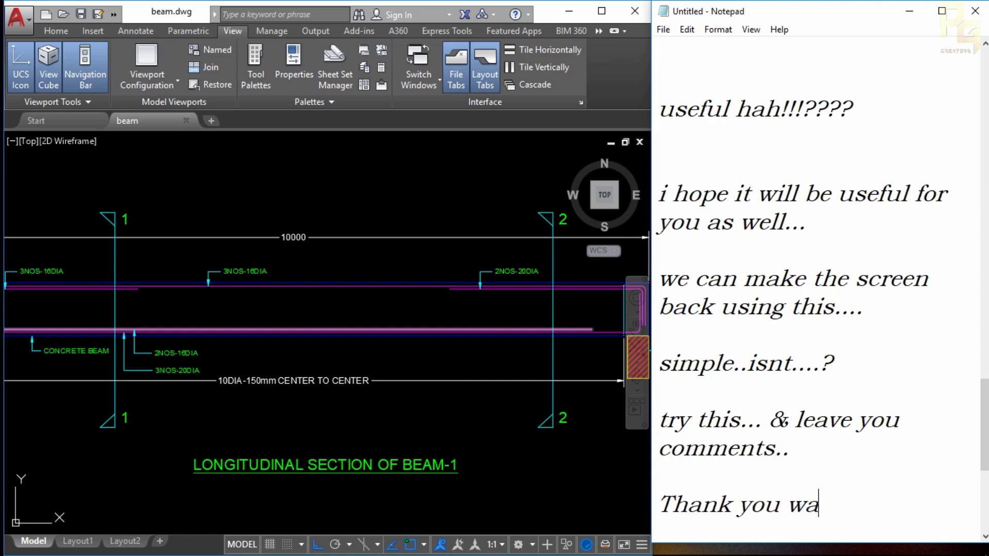
{"action": "type", "text": "tching"}
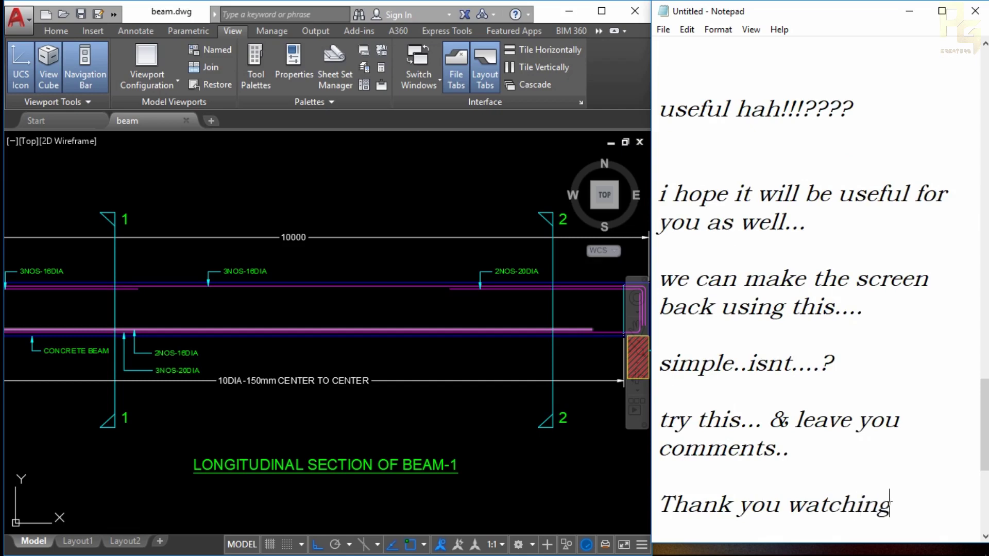
{"action": "type", "text": "..."}
{"action": "type", "text": " ke"}
{"action": "type", "text": "ep"}
{"action": "type", "text": " in"}
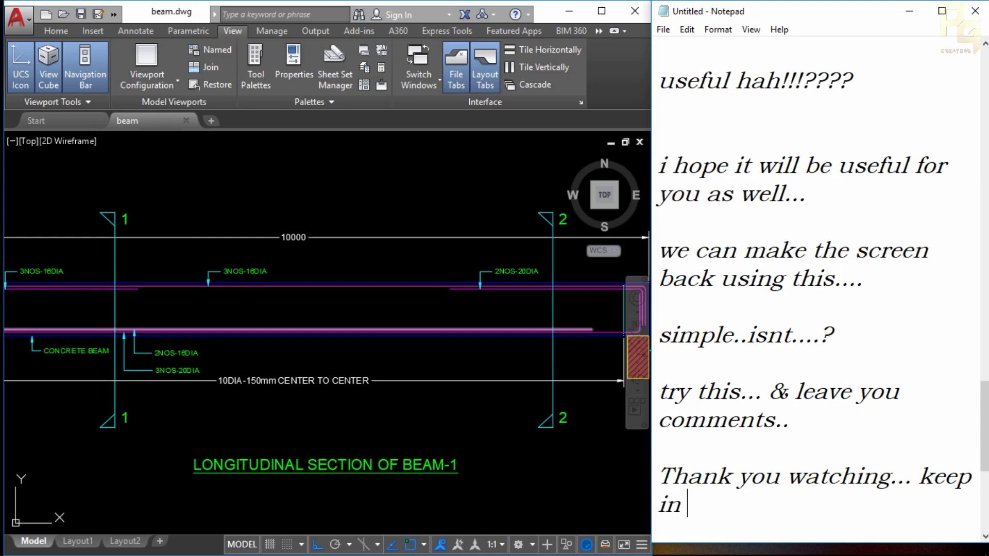
{"action": "type", "text": " touch for"}
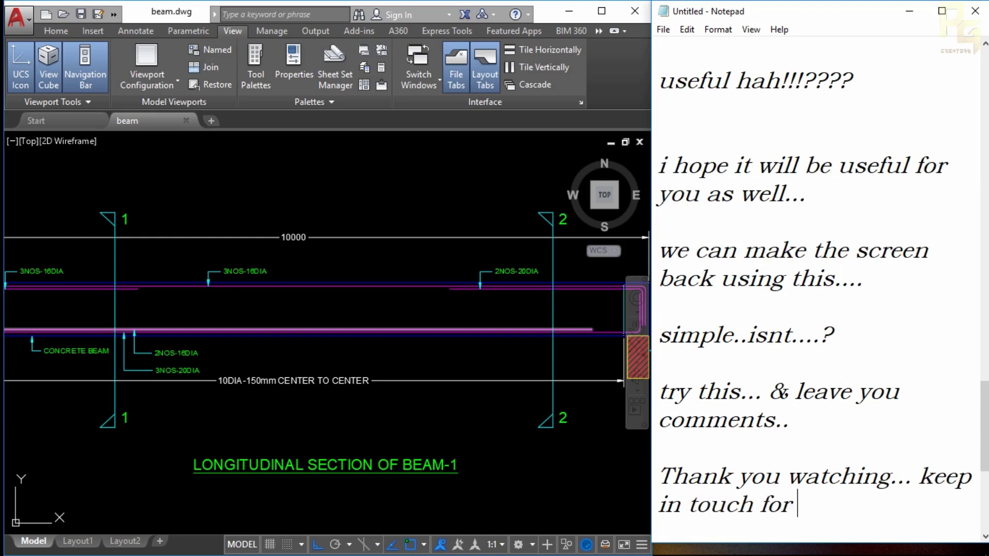
{"action": "type", "text": " moer"}
{"action": "key", "text": "BackSpace"}
{"action": "key", "text": "BackSpace"}
{"action": "type", "text": "re"}
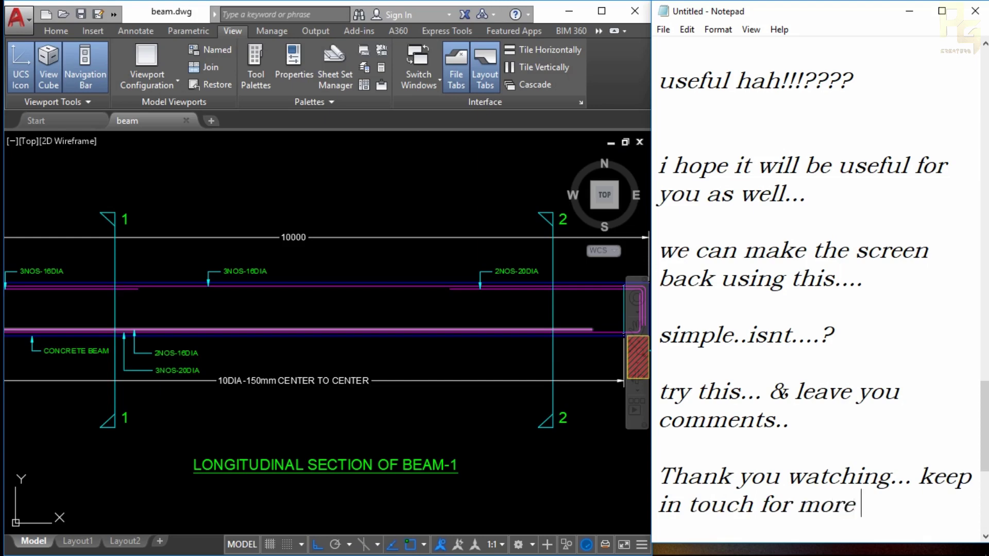
{"action": "type", "text": " trick"}
{"action": "type", "text": "s..."}
{"action": "key", "text": "Return"}
{"action": "key", "text": "Return"}
{"action": "key", "text": "Return"}
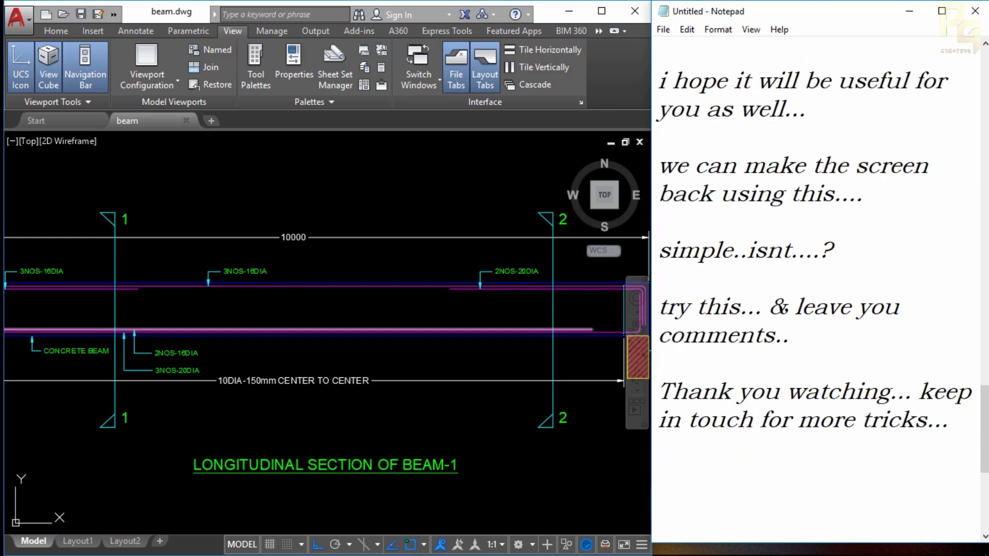
{"action": "left_click", "coordinate": [576, 449]}
{"action": "key", "text": "super"}
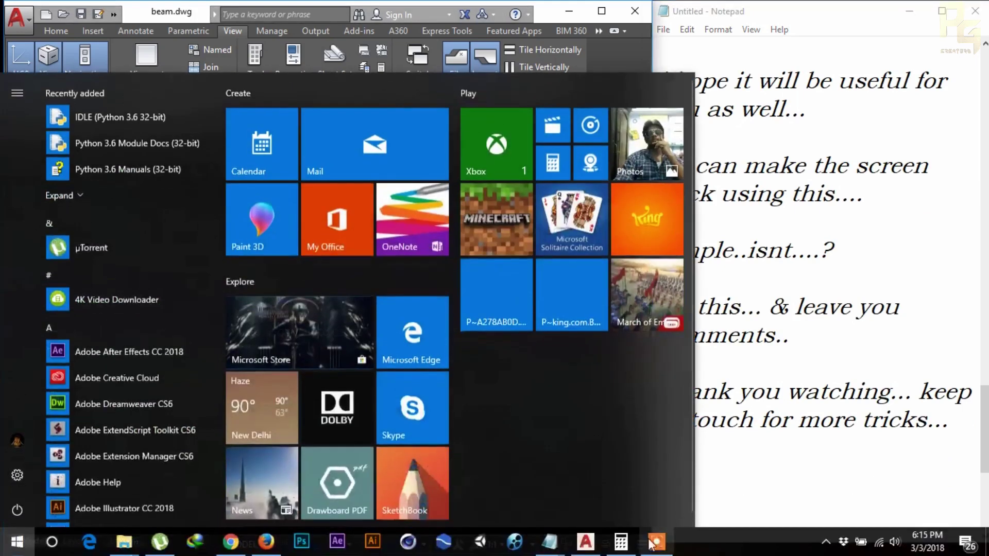
{"action": "left_click", "coordinate": [649, 545]}
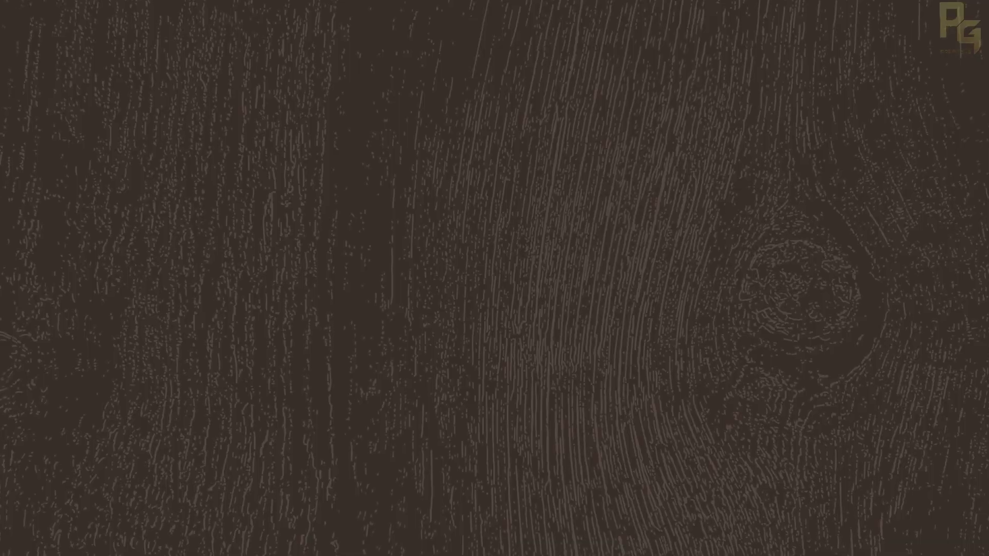